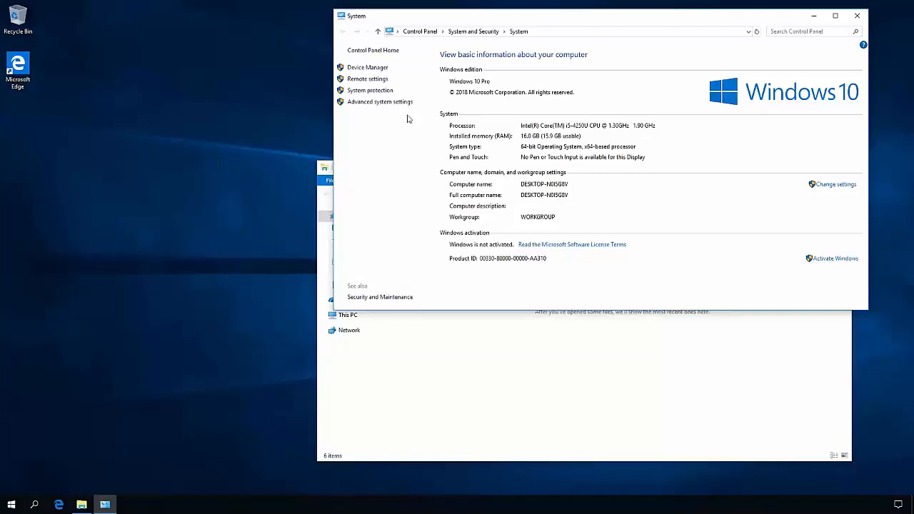
# - Check in the remote settings that remote connections to this computer are allowed
pyautogui.click(370, 78)
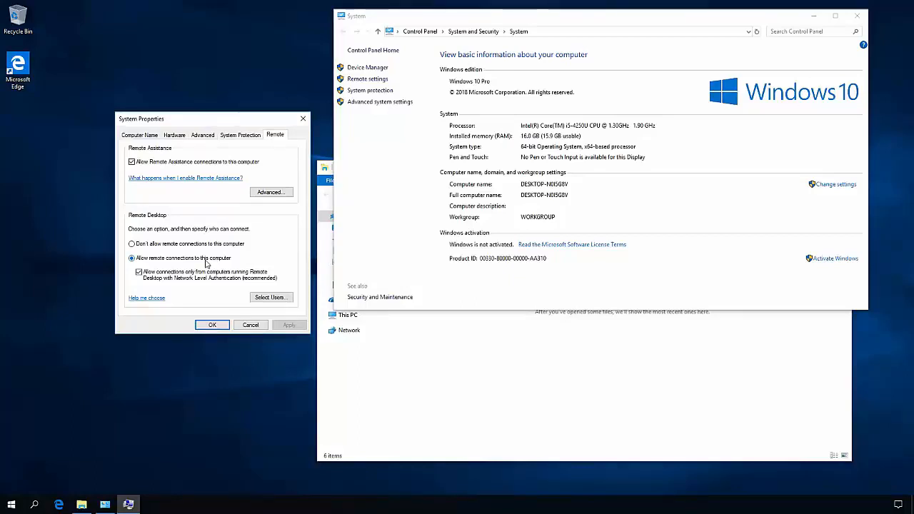
pyautogui.click(213, 325)
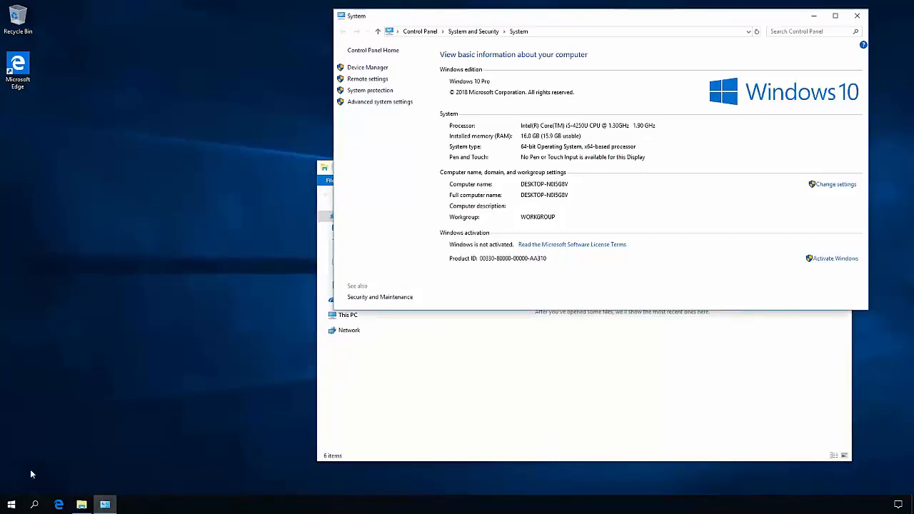
# - Open Disk Management to view the partition layout of the installed disks
pyautogui.rightClick(11, 505)
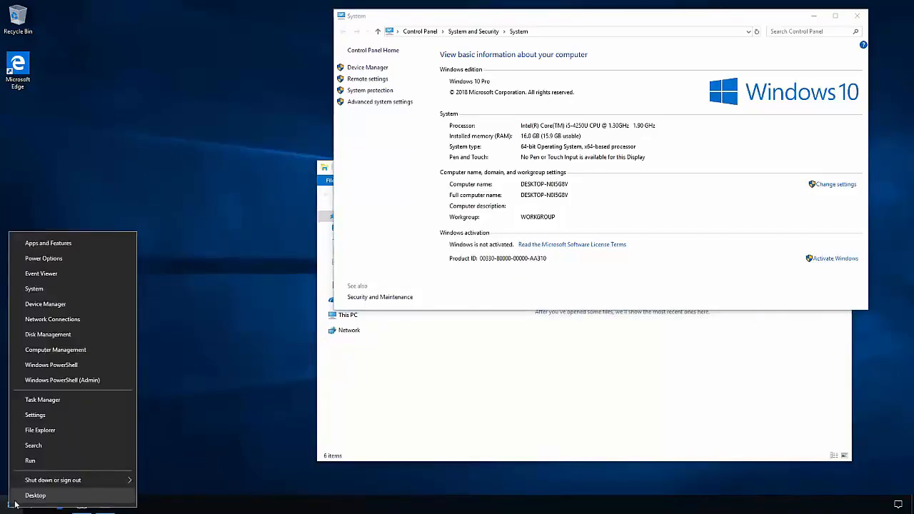
pyautogui.click(88, 335)
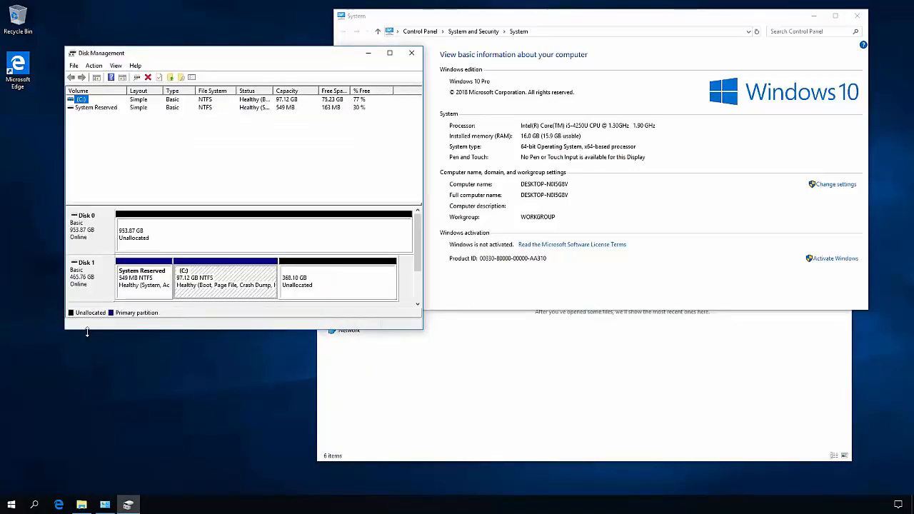
pyautogui.click(103, 273)
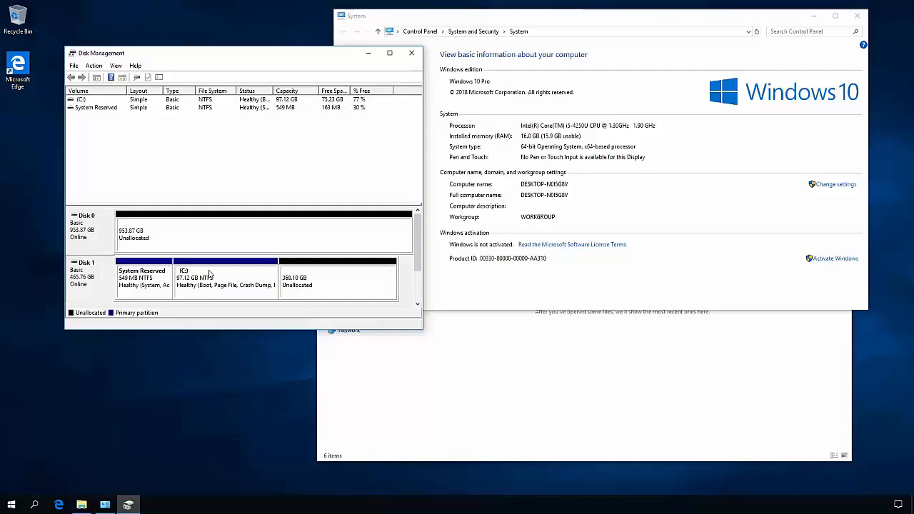
# - Create a quick-formatted NTFS simple volume labelled Data with drive letter D in the unallocated space of Disk 1
pyautogui.rightClick(325, 276)
pyautogui.click(352, 279)
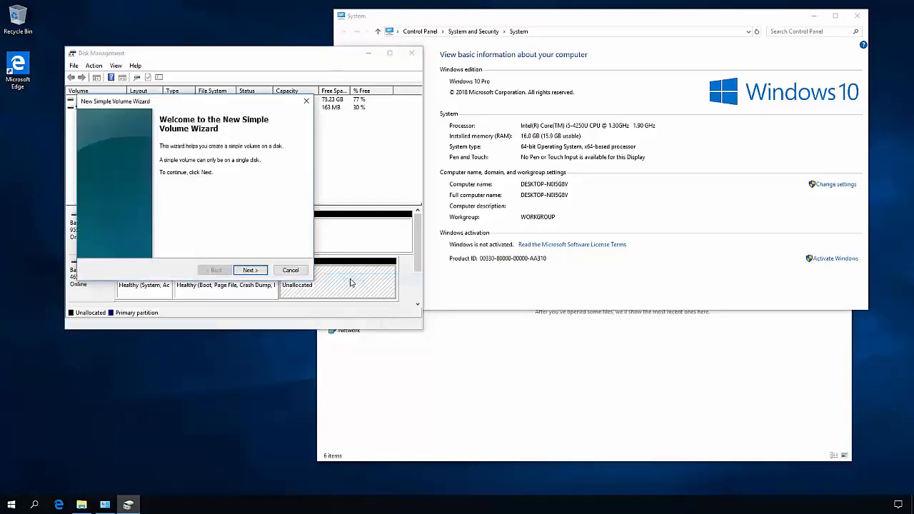
pyautogui.click(260, 271)
pyautogui.click(261, 271)
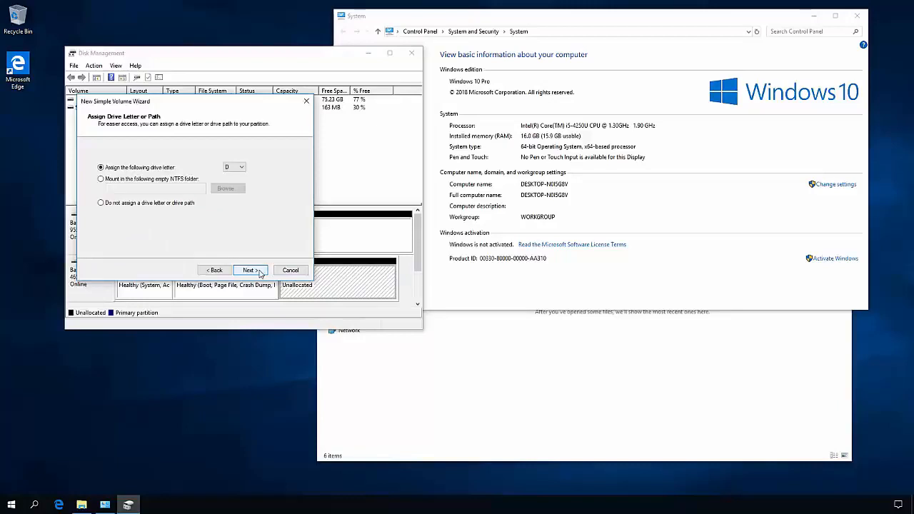
pyautogui.click(260, 271)
pyautogui.moveTo(212, 214); pyautogui.dragTo(141, 217)
pyautogui.write('Data')
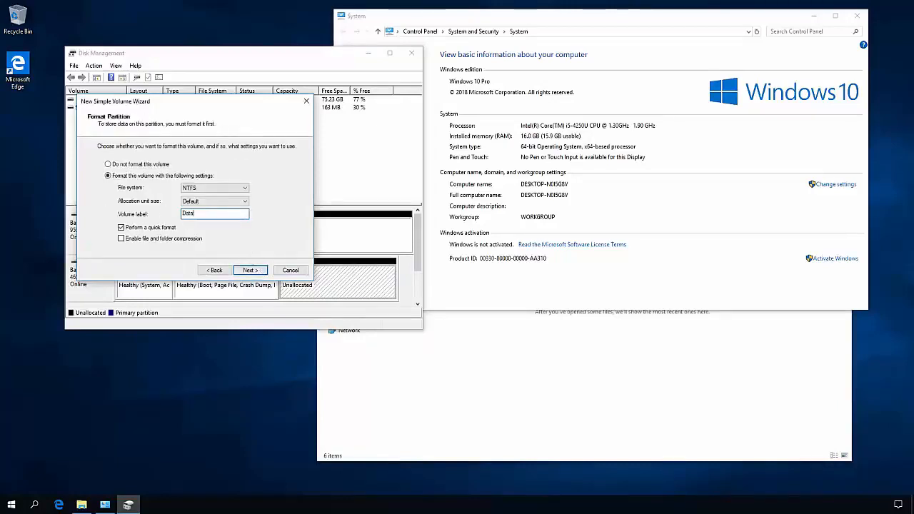
pyautogui.click(250, 270)
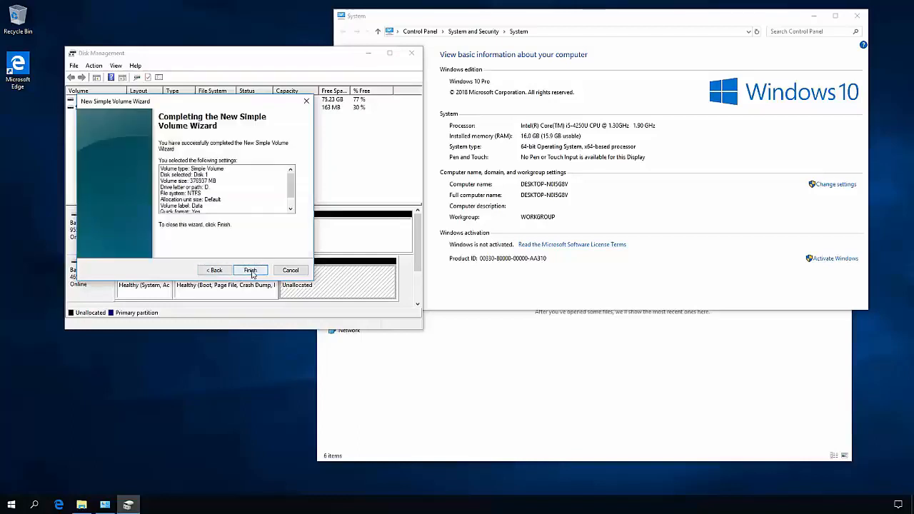
pyautogui.click(251, 270)
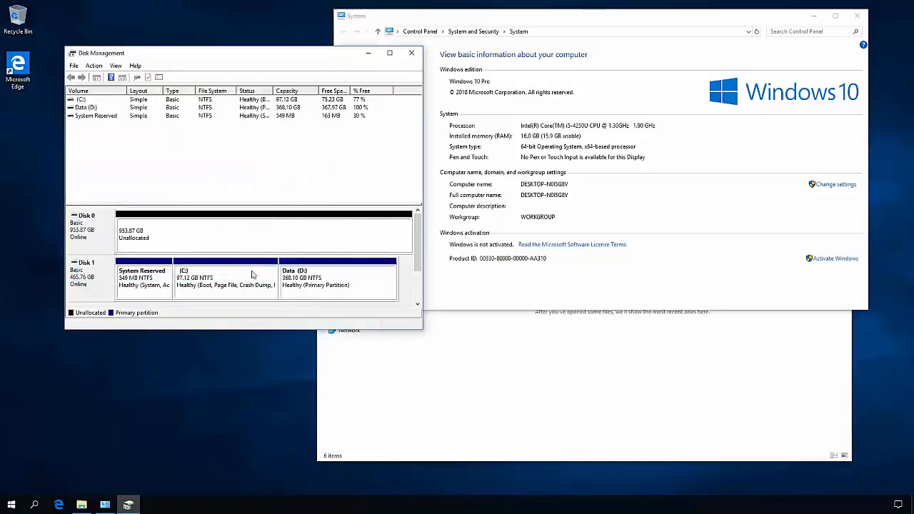
pyautogui.click(313, 281)
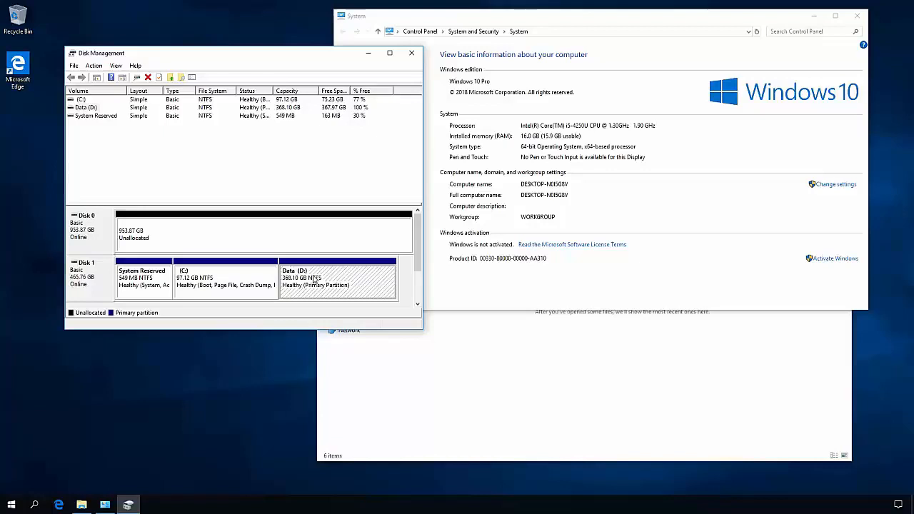
# - Create an NTFS simple volume labelled Images with drive letter E on unallocated Disk 0, and close Disk Management
pyautogui.click(231, 240)
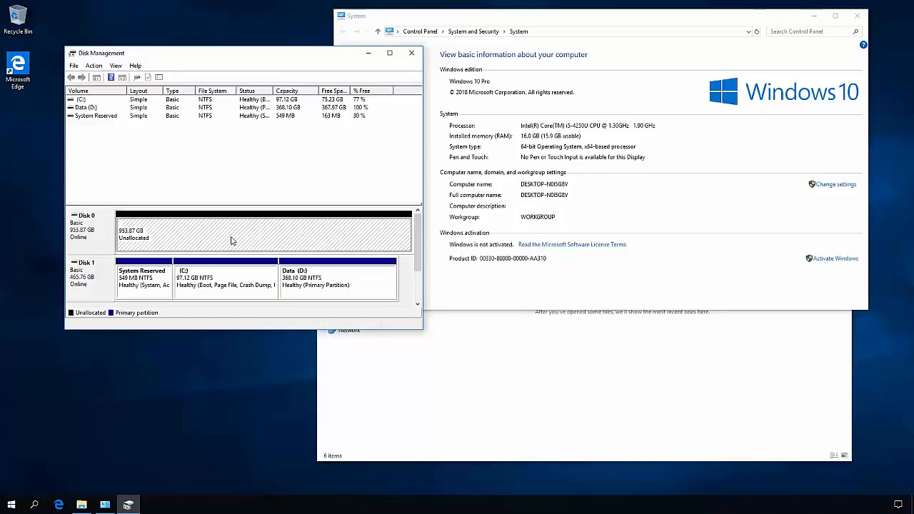
pyautogui.rightClick(230, 240)
pyautogui.click(264, 244)
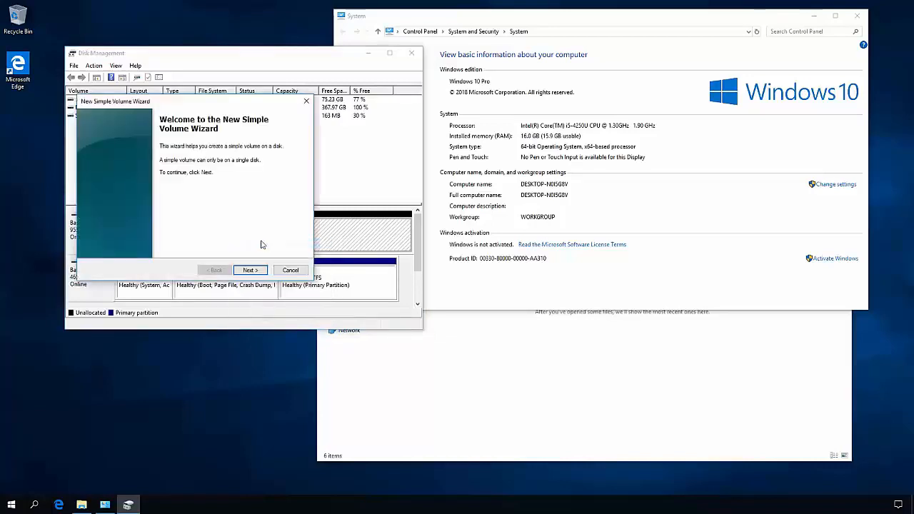
pyautogui.click(259, 272)
pyautogui.click(259, 272)
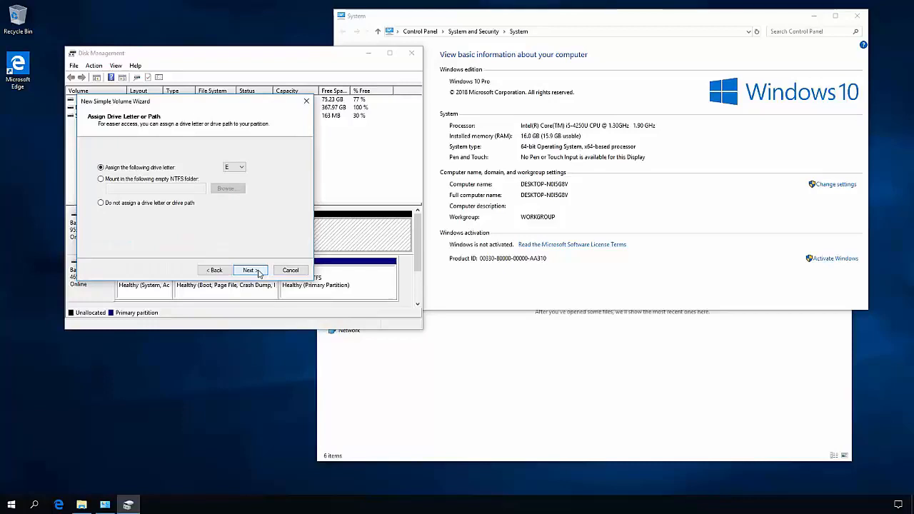
pyautogui.click(258, 272)
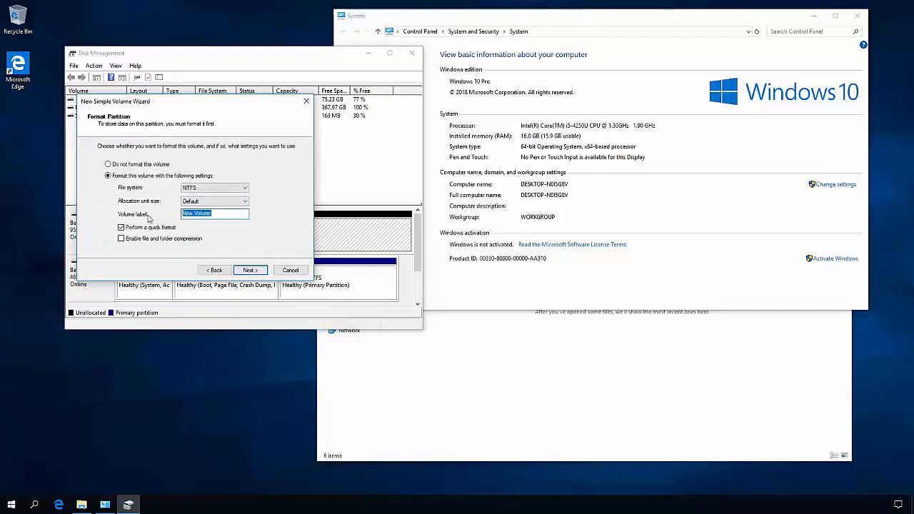
pyautogui.write('Images')
pyautogui.click(249, 272)
pyautogui.click(250, 271)
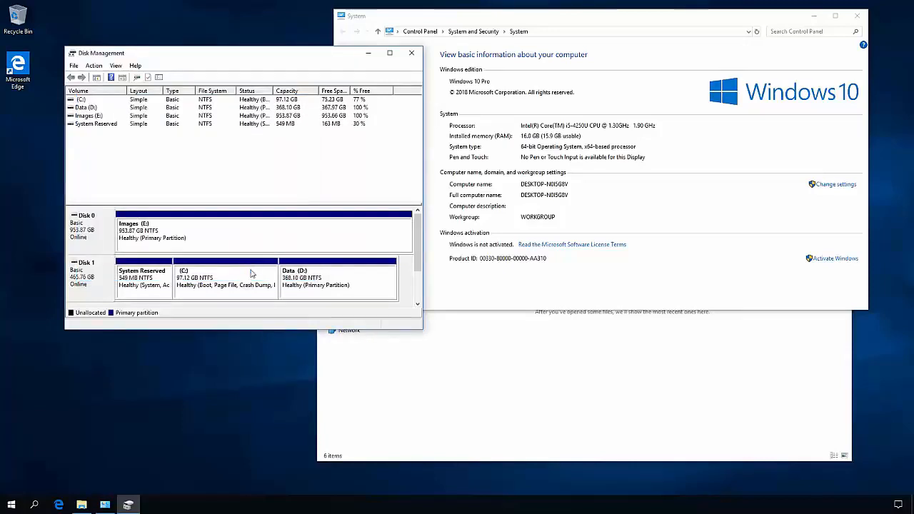
pyautogui.click(308, 229)
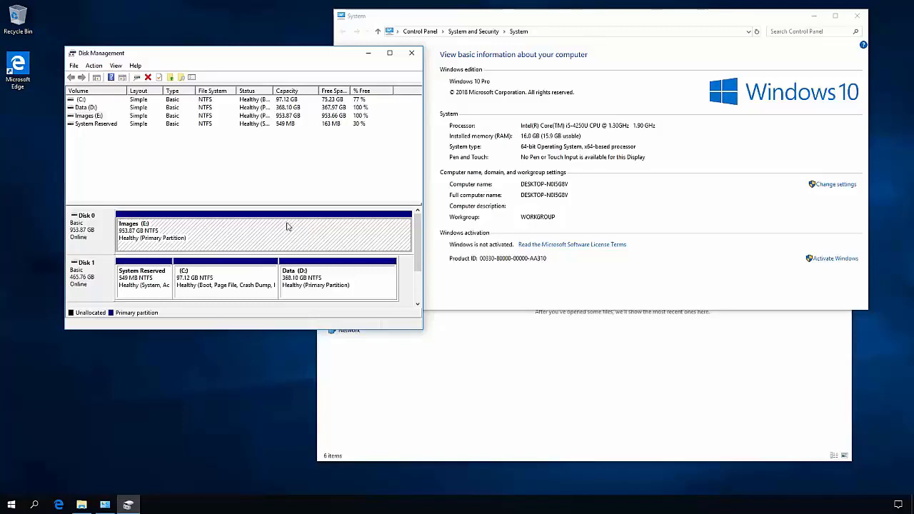
pyautogui.click(354, 287)
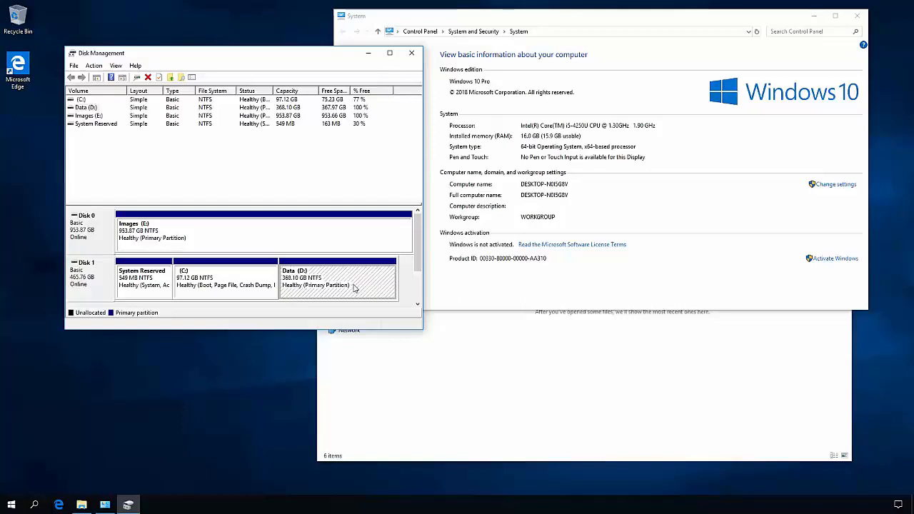
pyautogui.click(412, 53)
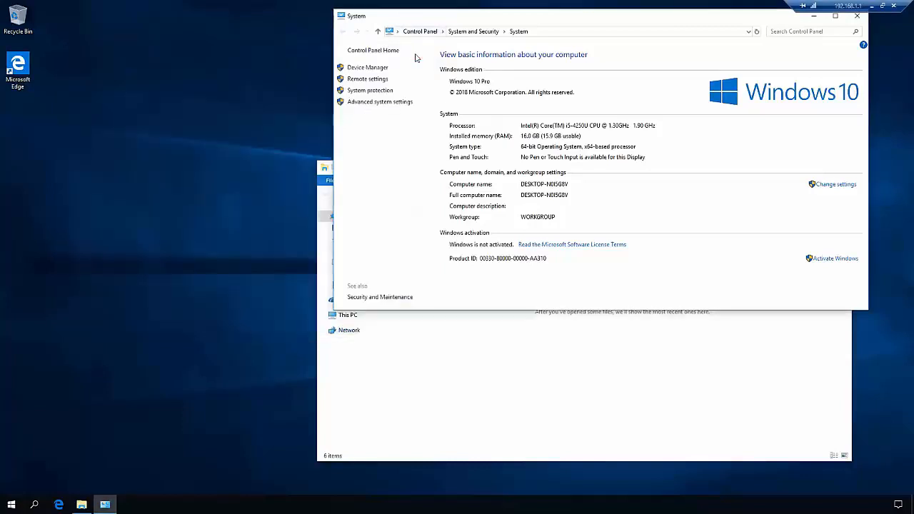
# - Turn off automatic paging file management in the virtual memory settings and select no paging file for drive C
pyautogui.click(401, 103)
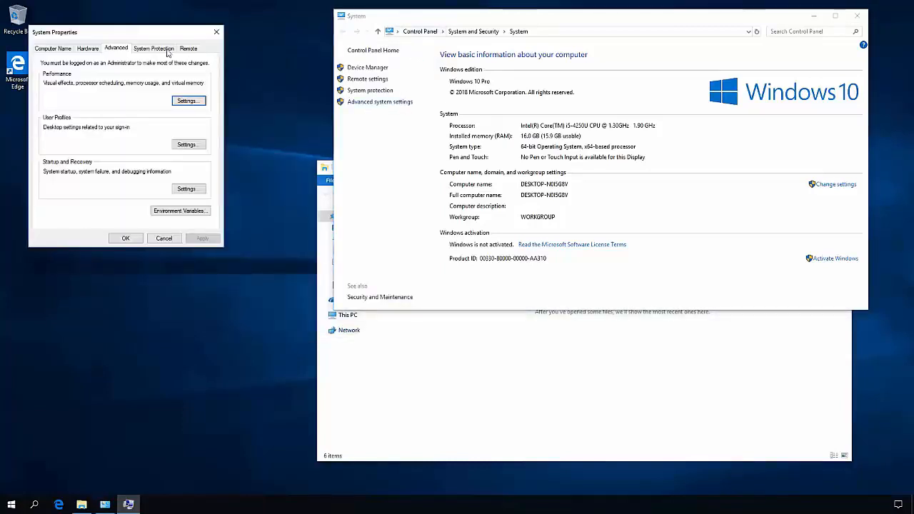
pyautogui.click(184, 101)
pyautogui.click(98, 84)
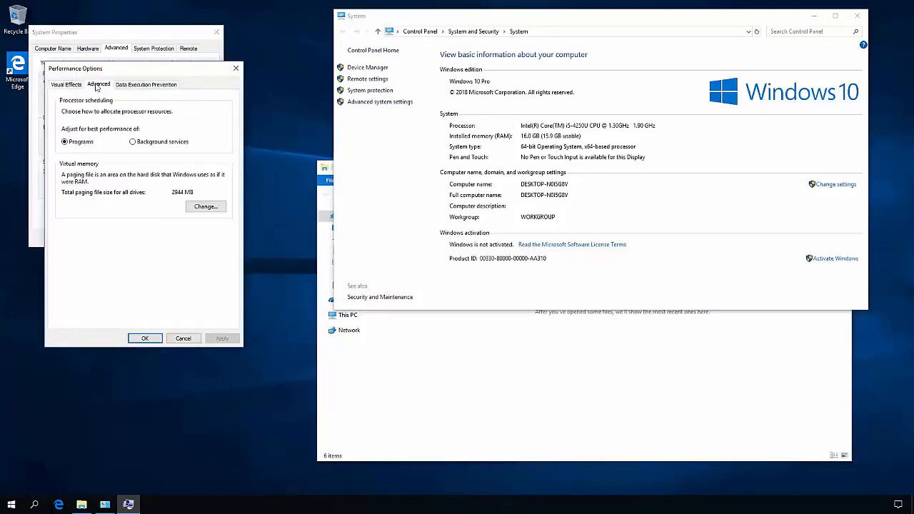
pyautogui.click(205, 206)
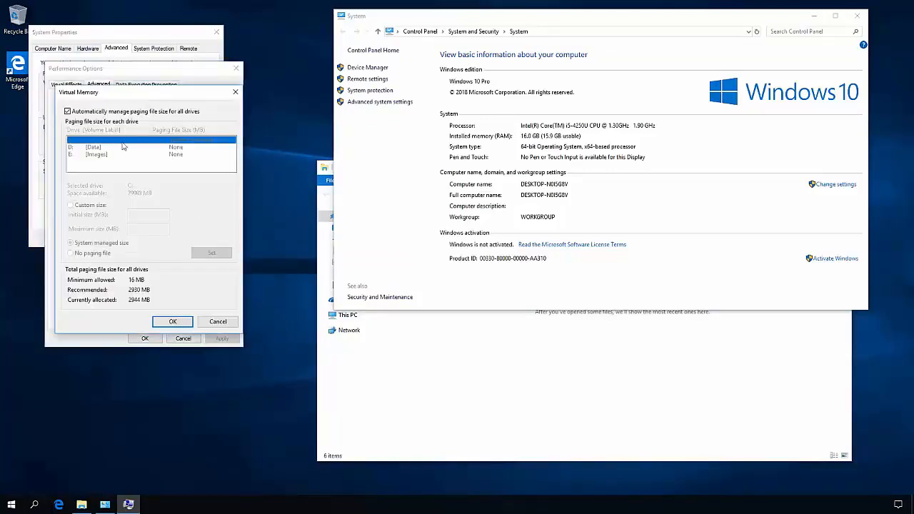
pyautogui.click(104, 113)
pyautogui.click(97, 255)
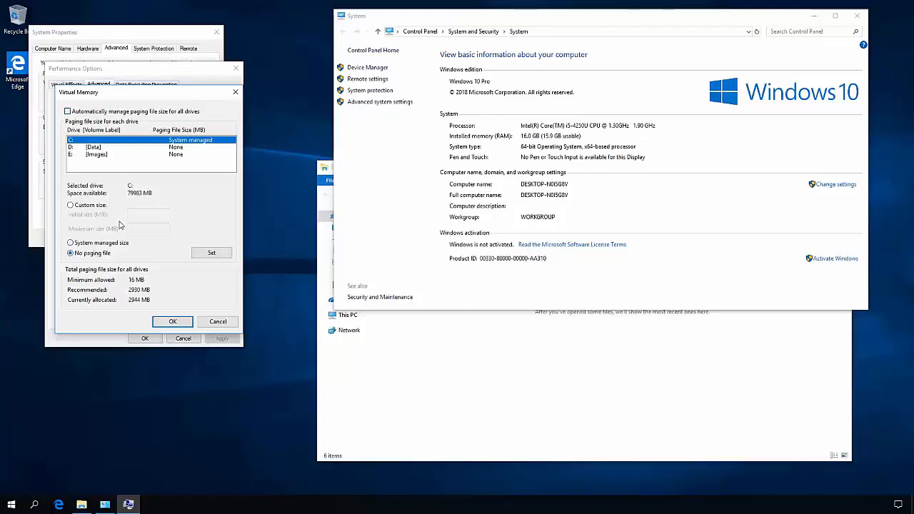
# - Assign drive D a custom paging file with initial and maximum sizes of 24576 MB
pyautogui.click(139, 148)
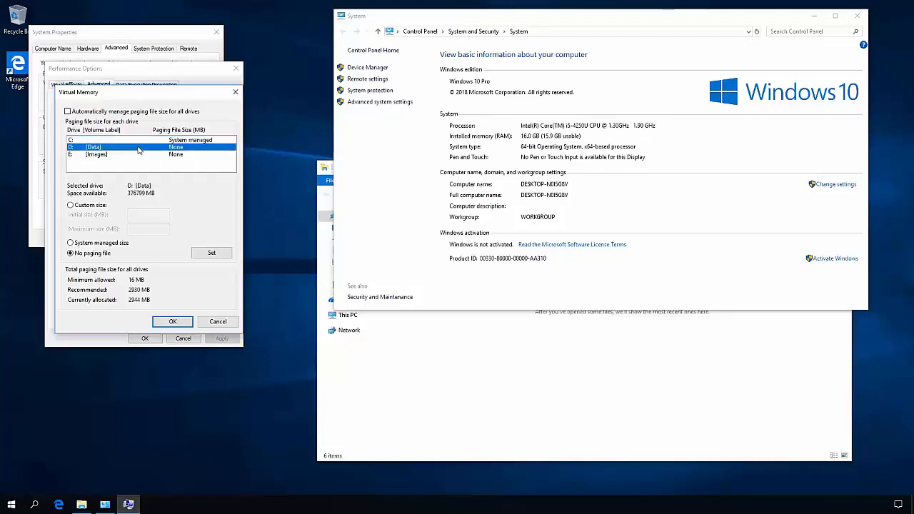
pyautogui.click(101, 207)
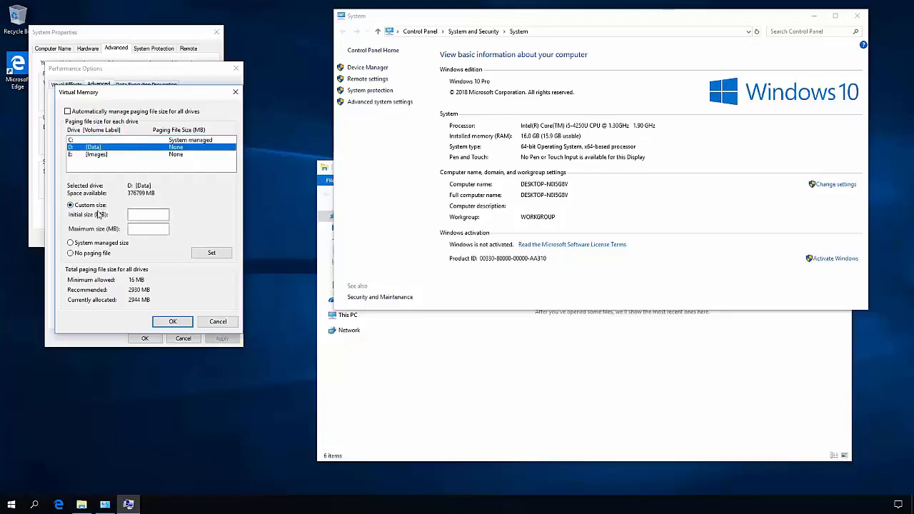
pyautogui.click(149, 216)
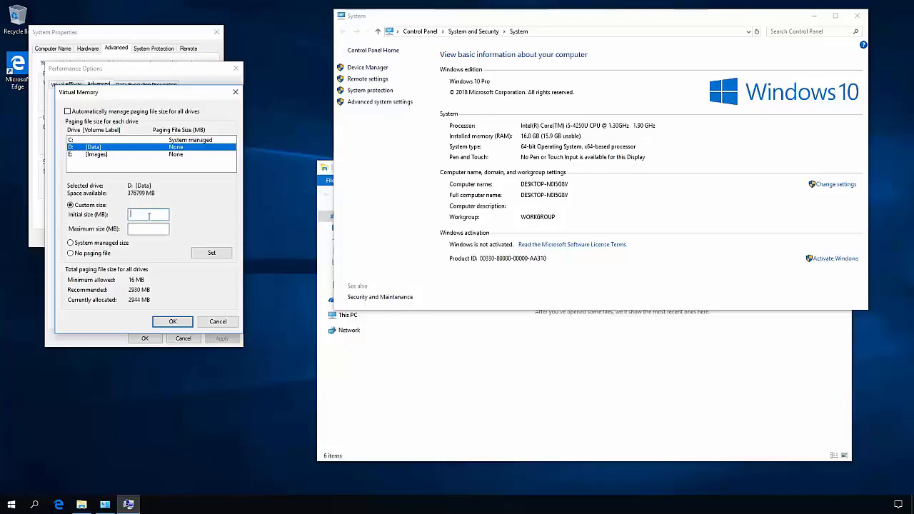
pyautogui.write('24576')
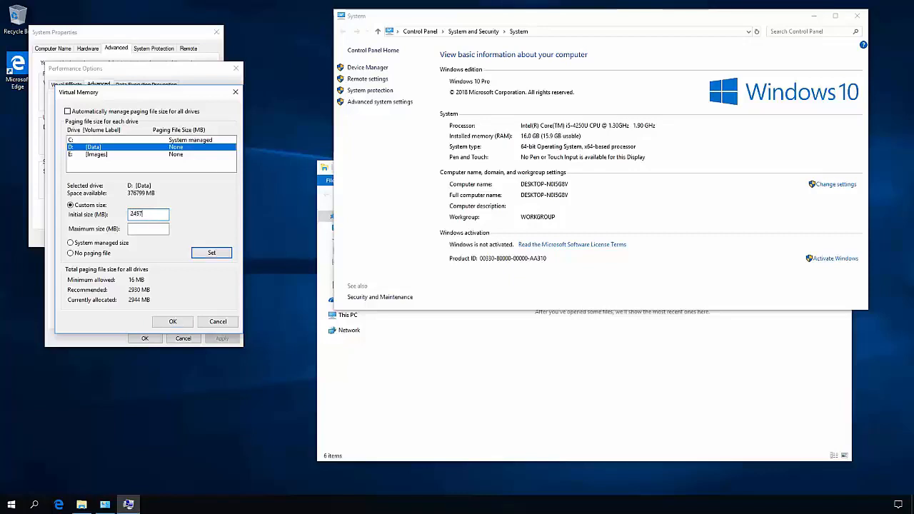
pyautogui.doubleClick(145, 215)
pyautogui.hotkey('ctrl', 'c')
pyautogui.click(148, 231)
pyautogui.hotkey('ctrl', 'v')
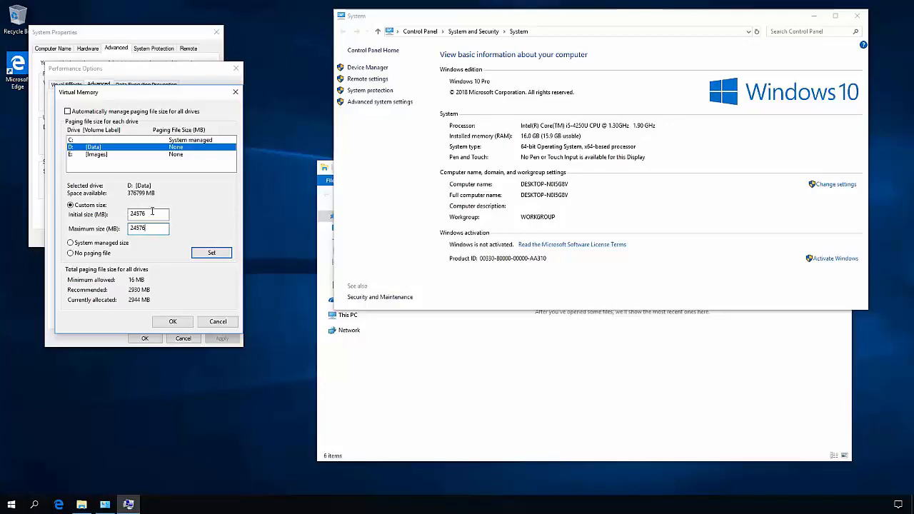
pyautogui.click(212, 254)
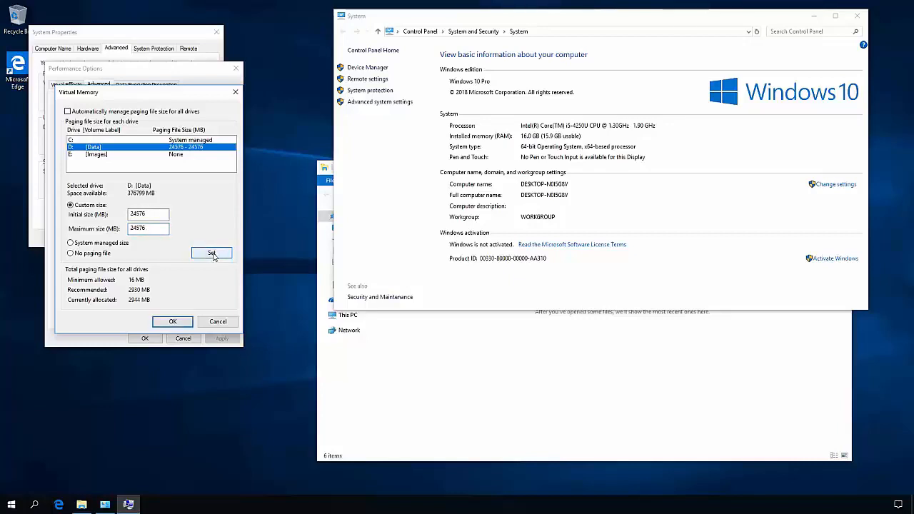
# - Confirm the virtual memory changes and close the performance, system properties and System windows
pyautogui.click(174, 322)
pyautogui.click(525, 287)
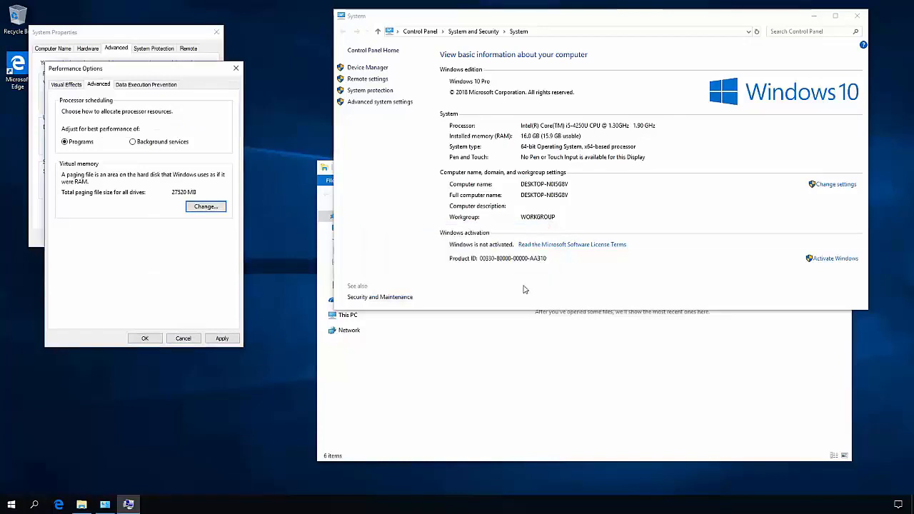
pyautogui.click(154, 340)
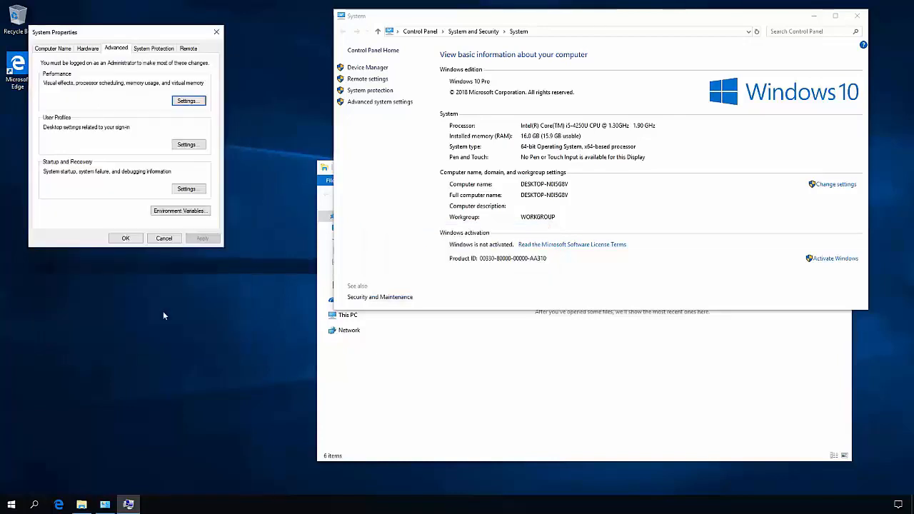
pyautogui.click(125, 240)
pyautogui.click(511, 262)
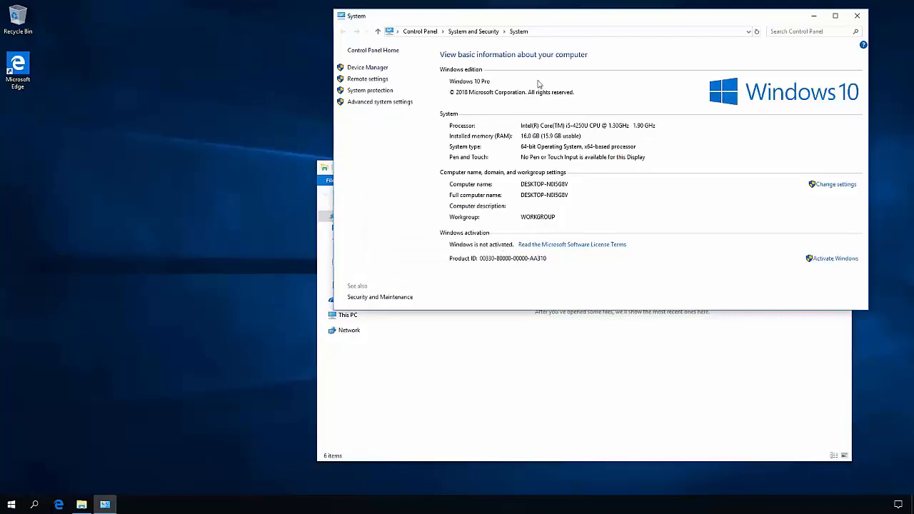
pyautogui.click(858, 16)
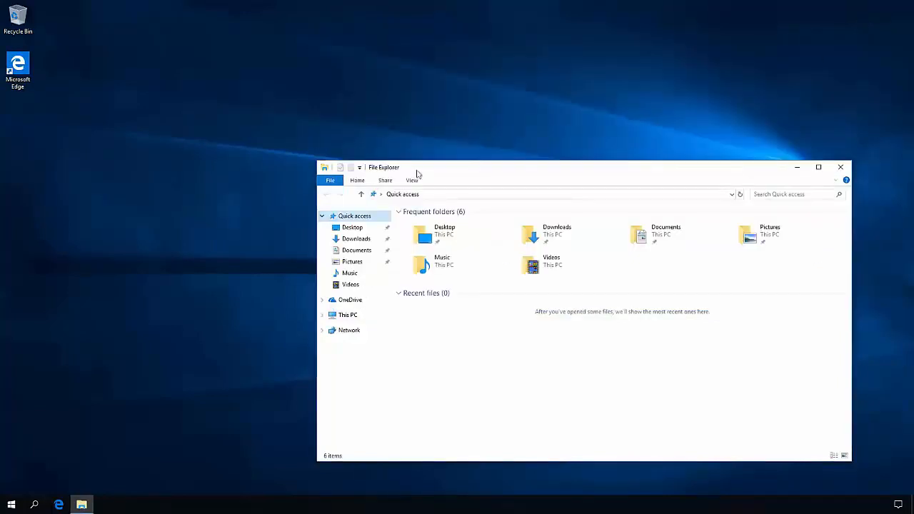
# - Examine the drives listed under This PC and select the Data (D:) drive
pyautogui.click(357, 318)
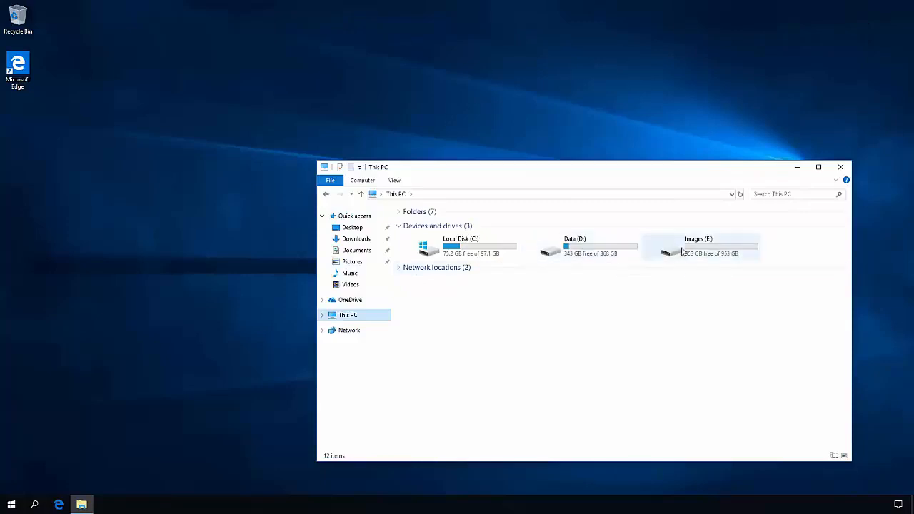
pyautogui.click(581, 252)
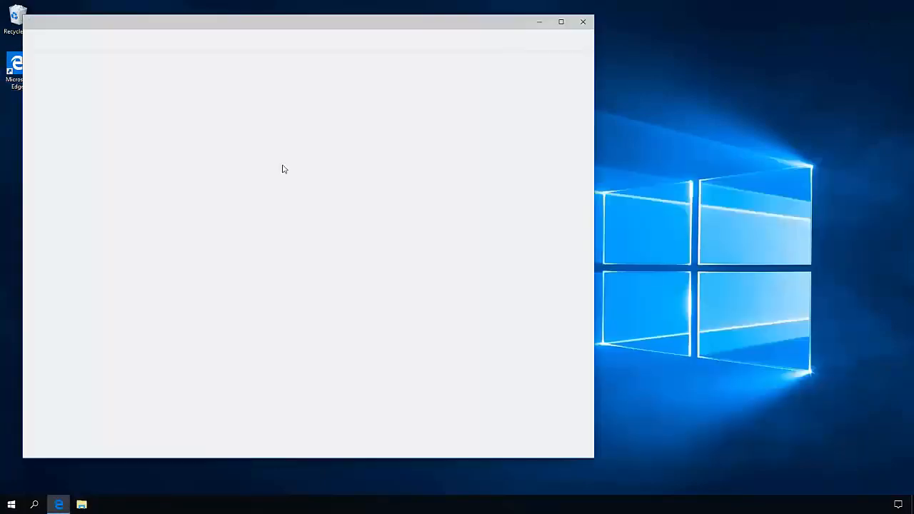
# - Open storagecraft.com in the browser and go to its Software Downloads/Updates page
pyautogui.write('storagecraft.com/')
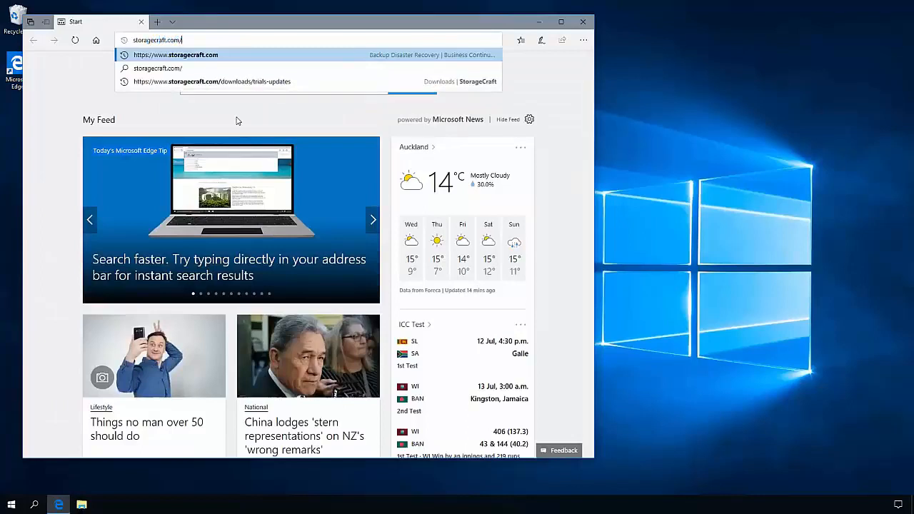
pyautogui.press('Return')
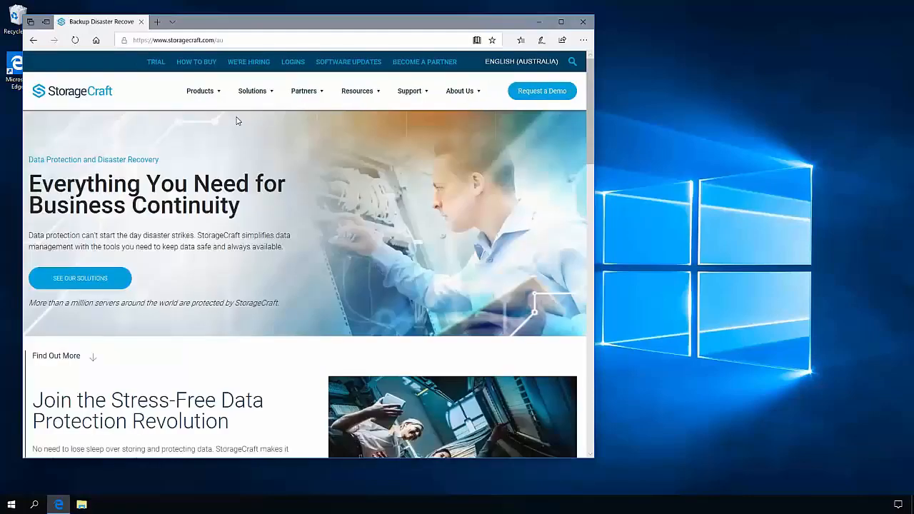
pyautogui.moveTo(407, 94)
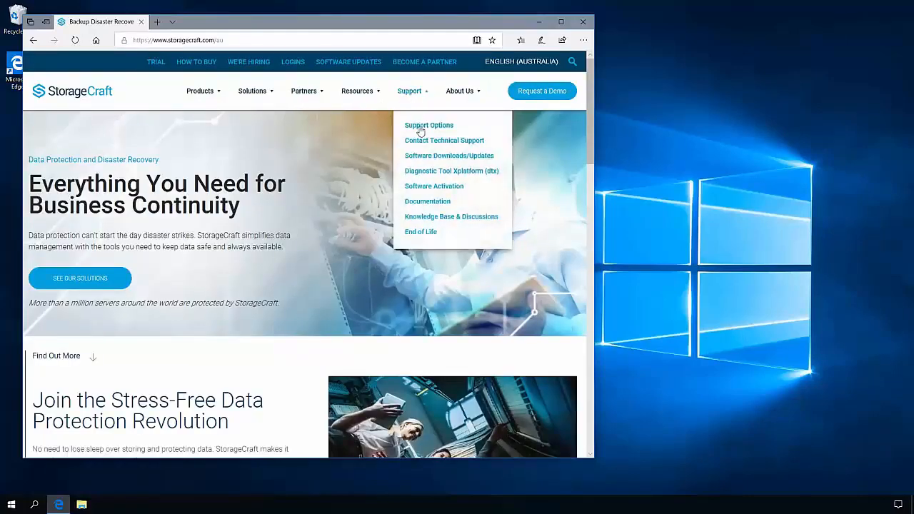
pyautogui.click(427, 159)
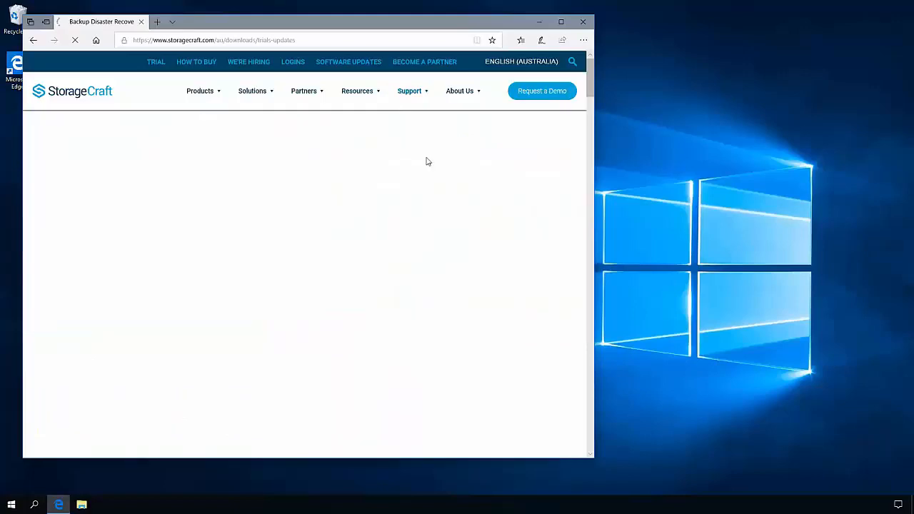
# - Download and save the standard 64-bit MSI installer of StorageCraft ShadowProtect SPX for Windows
pyautogui.scroll(-3, 442, 201)
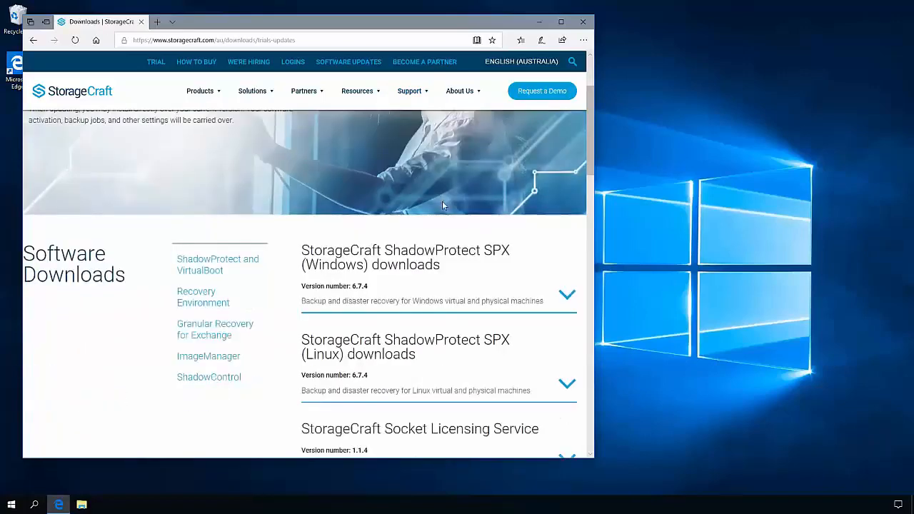
pyautogui.click(495, 189)
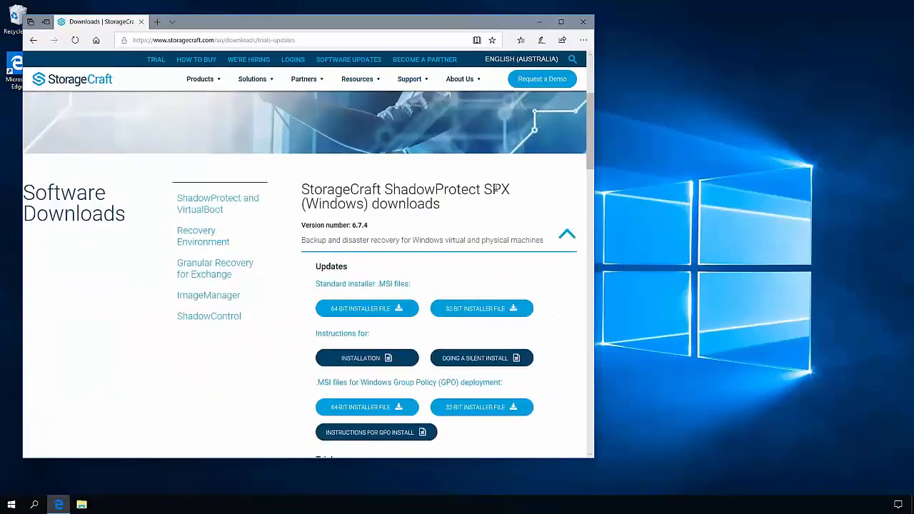
pyautogui.click(387, 310)
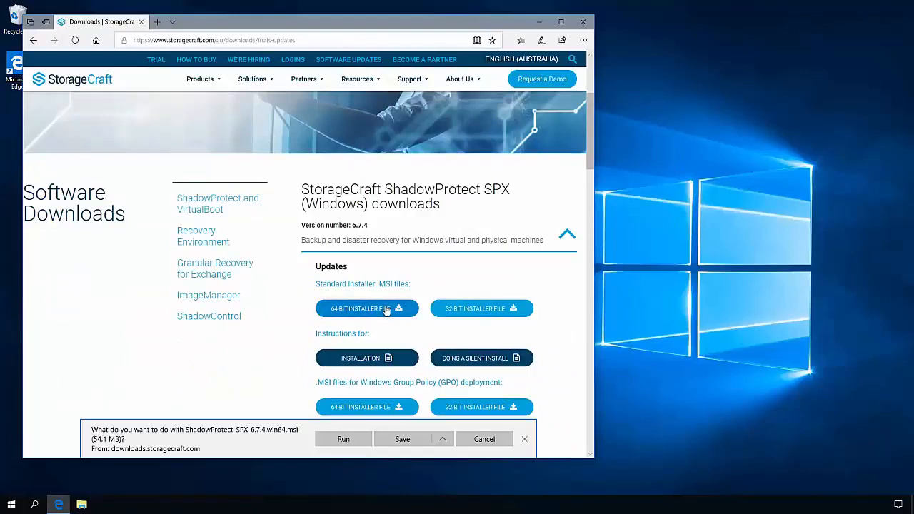
pyautogui.click(401, 439)
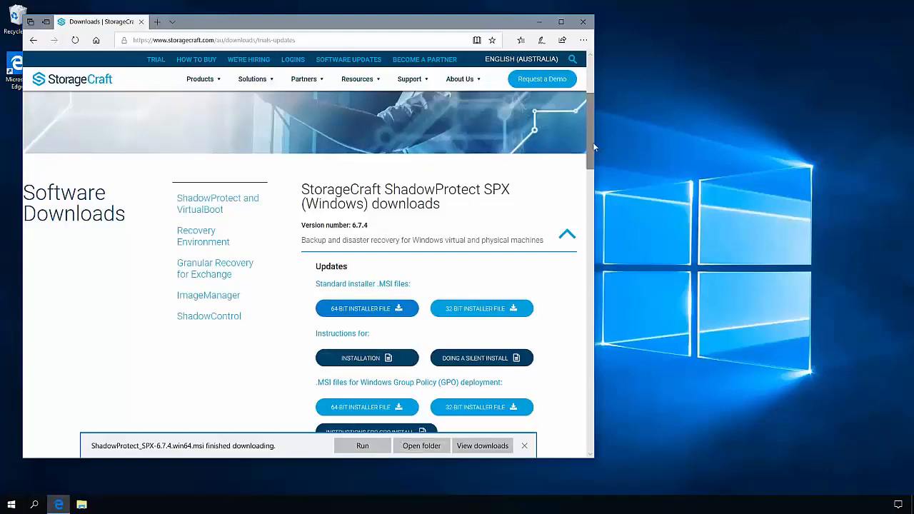
# - Download and save the MSI installer of the StorageCraft VirtualBoot Hyper-V Plugin
pyautogui.moveTo(589, 133); pyautogui.dragTo(584, 243)
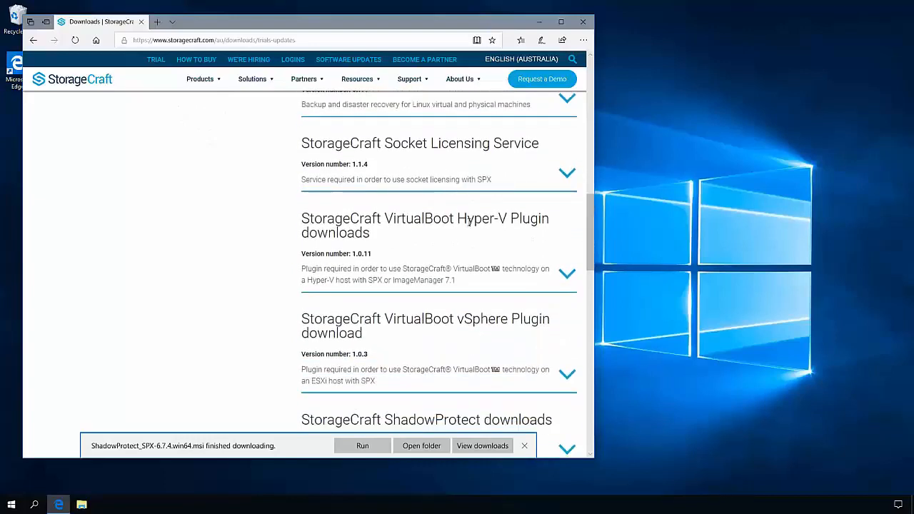
pyautogui.click(439, 250)
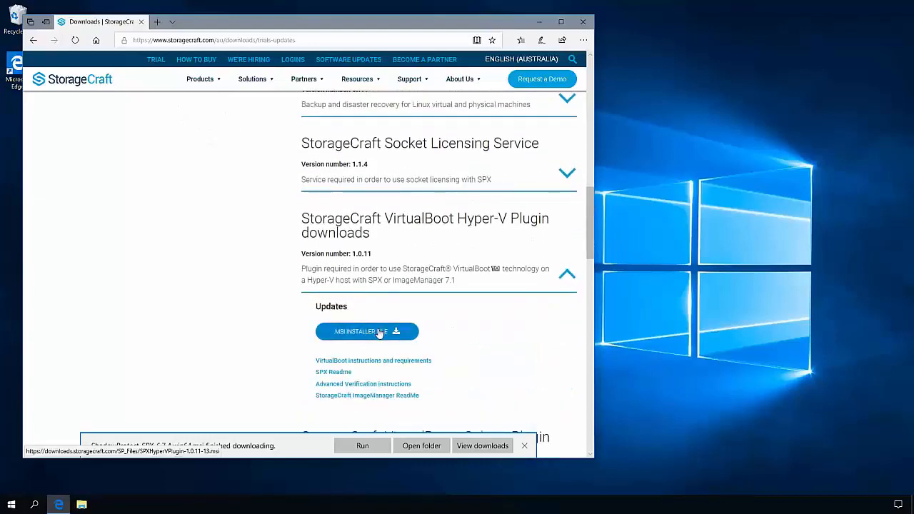
pyautogui.click(379, 332)
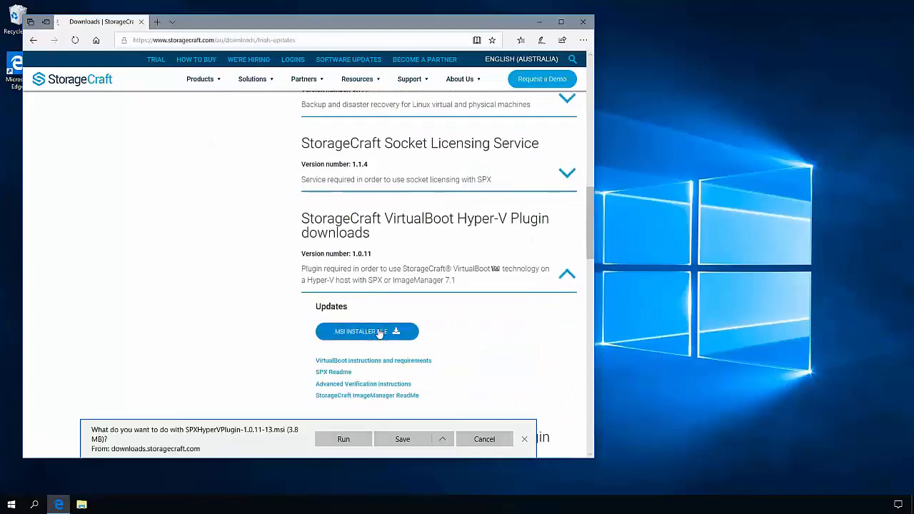
pyautogui.click(402, 440)
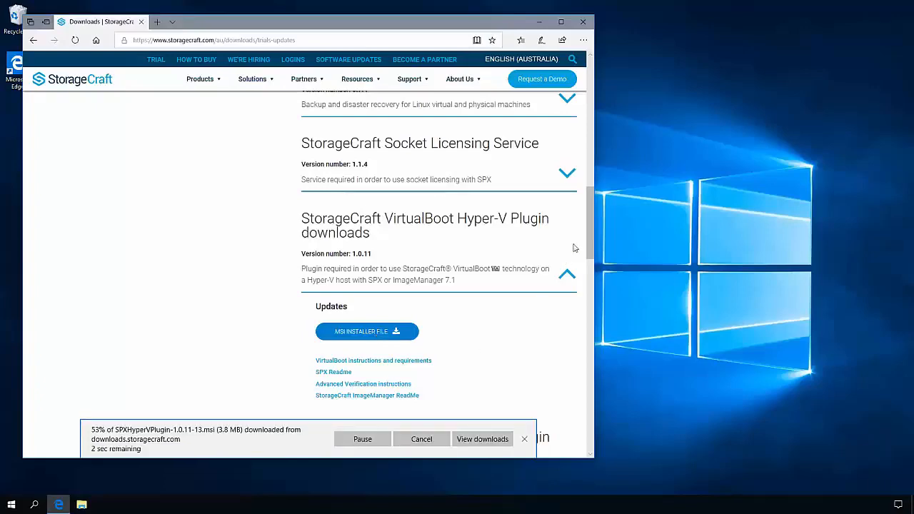
# - Download and save the EXE installer of StorageCraft ImageManager
pyautogui.moveTo(593, 215); pyautogui.dragTo(588, 338)
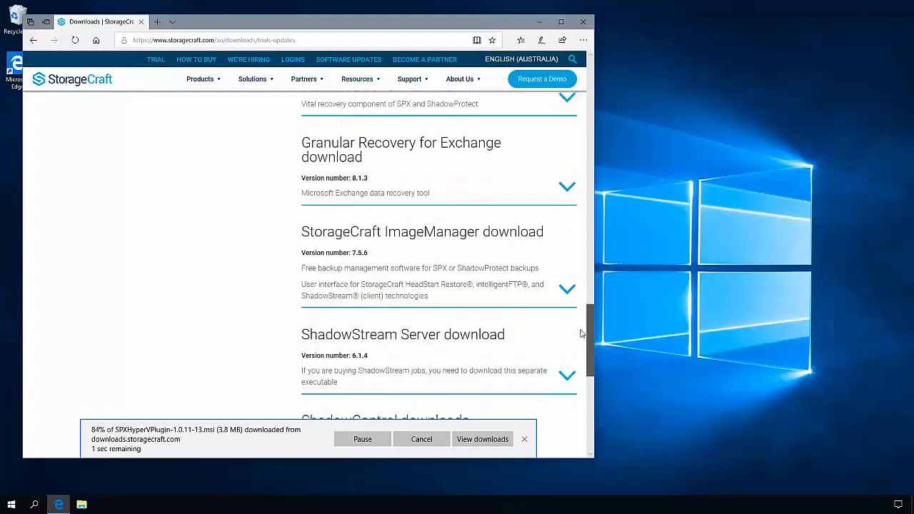
pyautogui.click(463, 227)
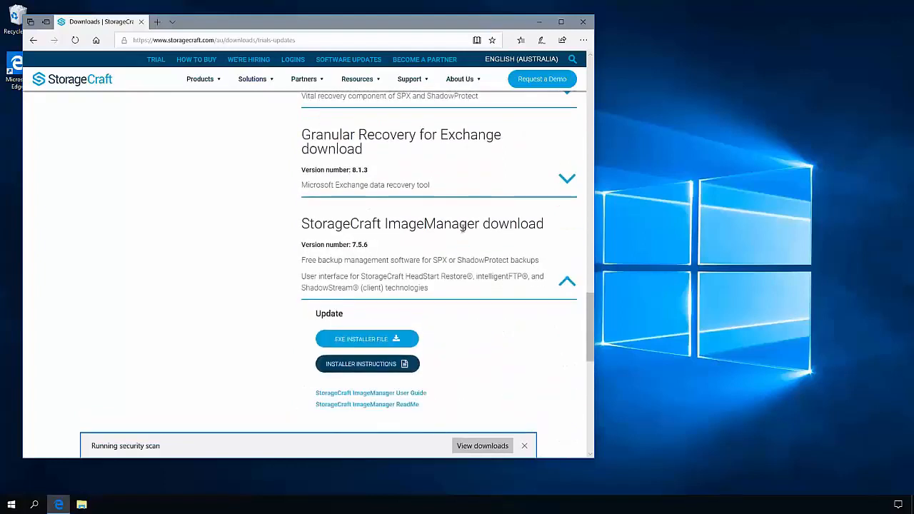
pyautogui.click(383, 340)
pyautogui.click(403, 439)
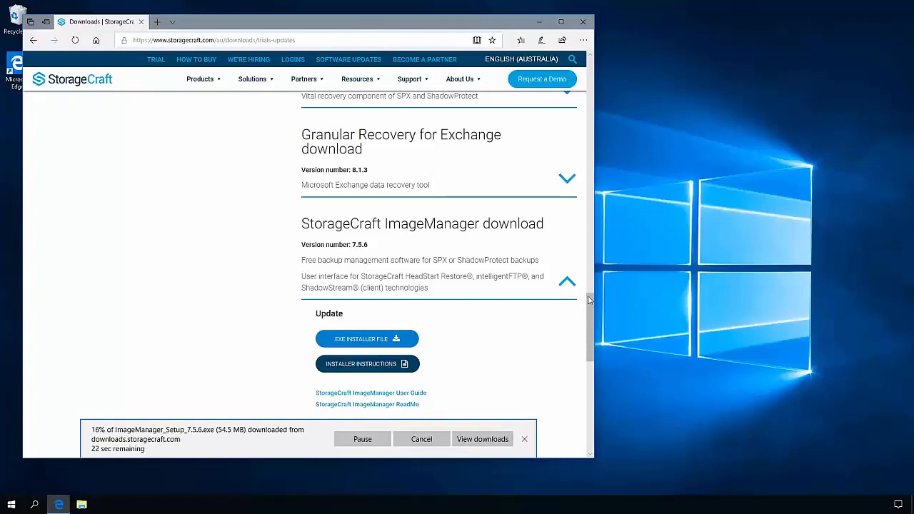
# - Examine the component installers offered under ShadowControl downloads, and minimize the browser window
pyautogui.scroll(-3, 587, 328)
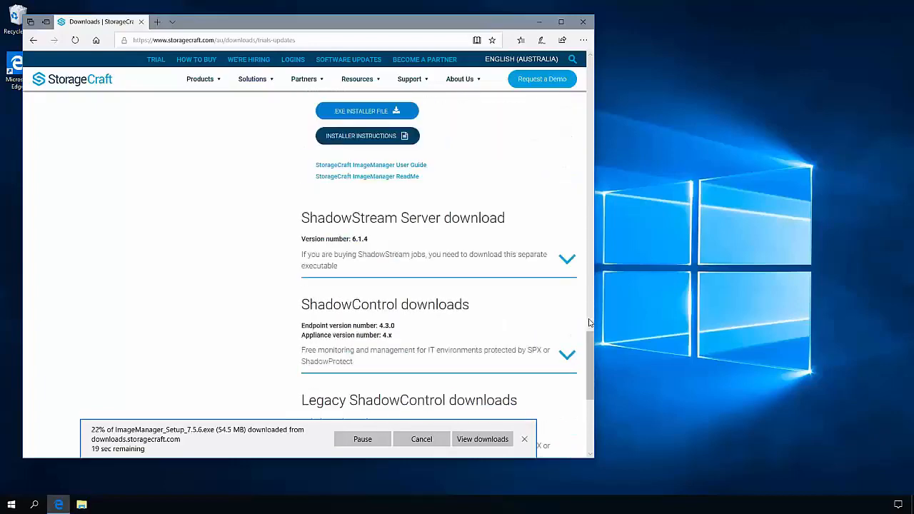
pyautogui.click(427, 305)
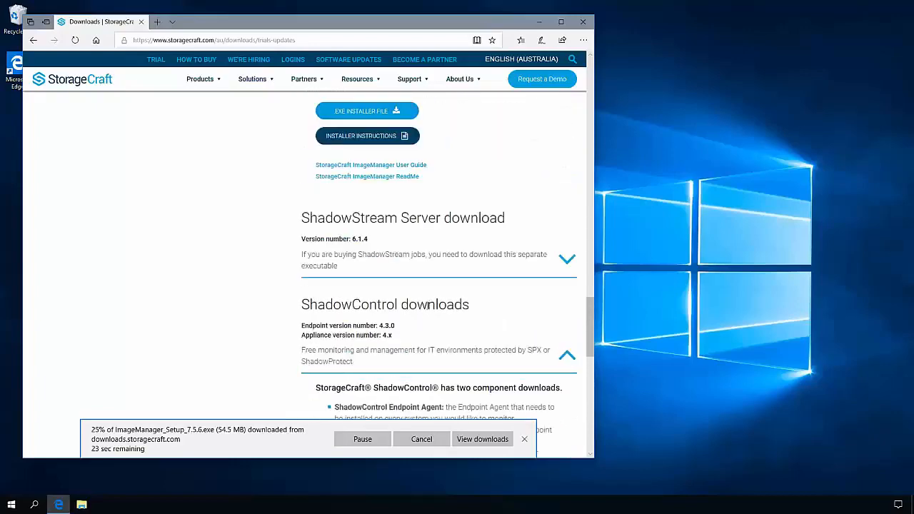
pyautogui.scroll(-2, 426, 305)
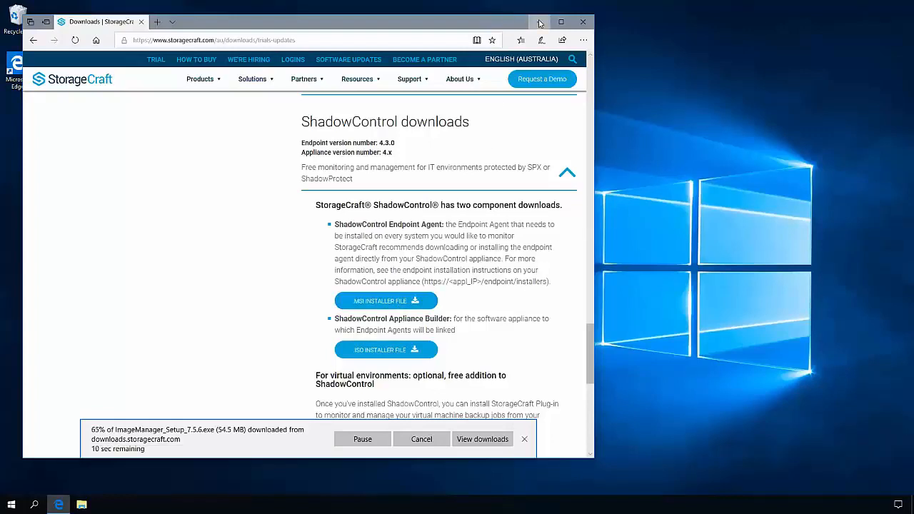
pyautogui.click(541, 23)
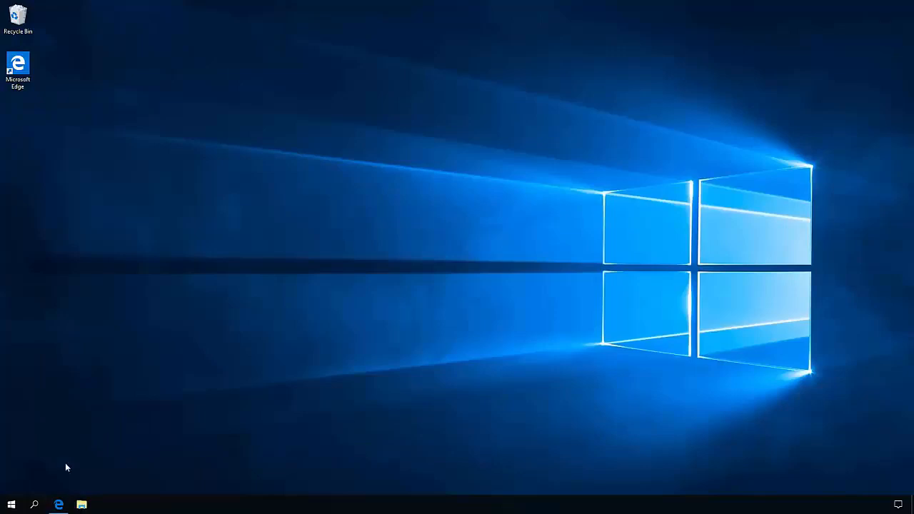
# - Bring up the list of Windows features that can be turned on or off from Programs and Features
pyautogui.rightClick(14, 505)
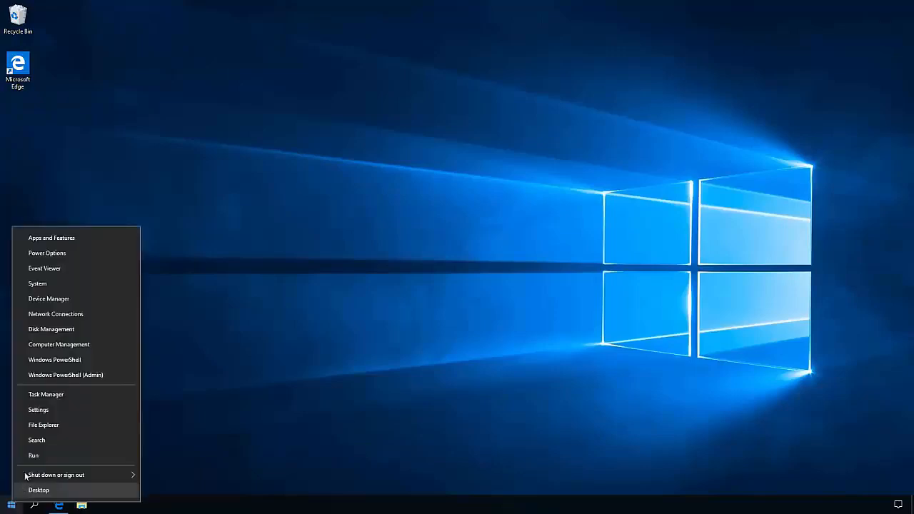
pyautogui.click(77, 241)
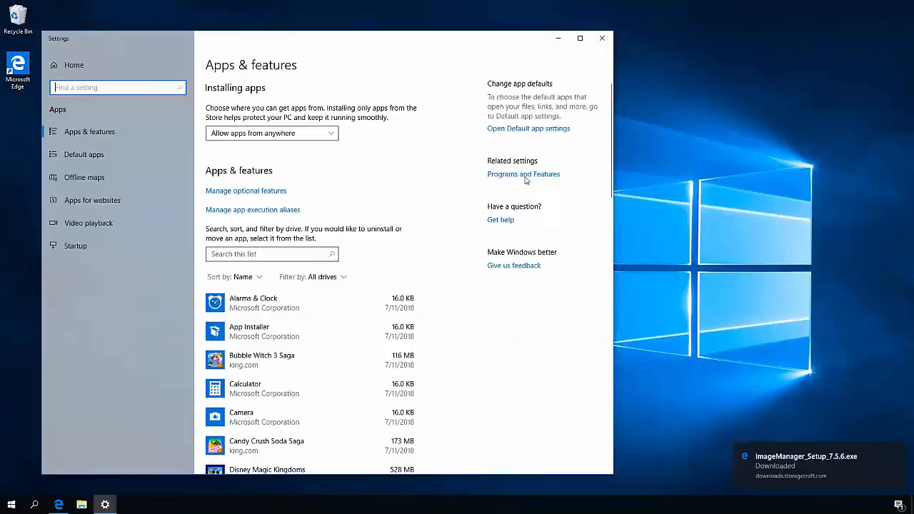
pyautogui.click(526, 178)
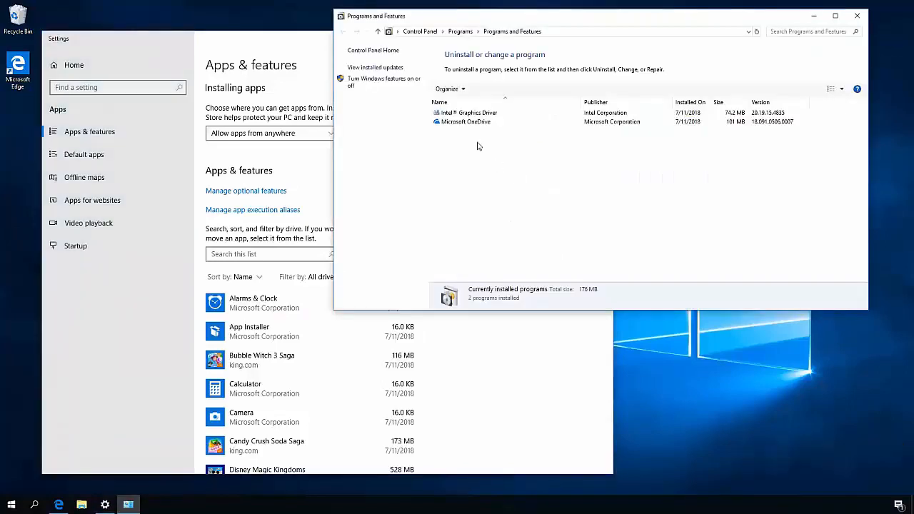
pyautogui.click(400, 84)
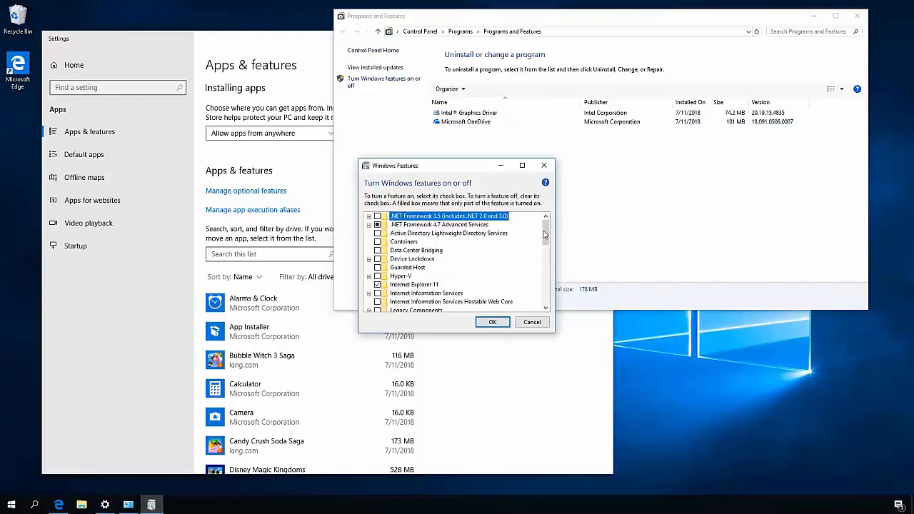
# - Turn on the Hyper-V Windows feature, look through the other optional features, and apply the change
pyautogui.click(378, 276)
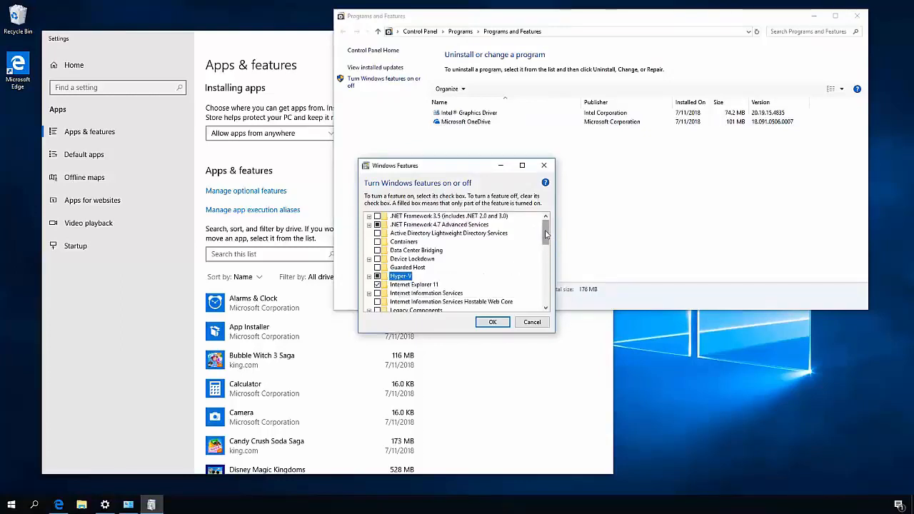
pyautogui.scroll(-3, 546, 248)
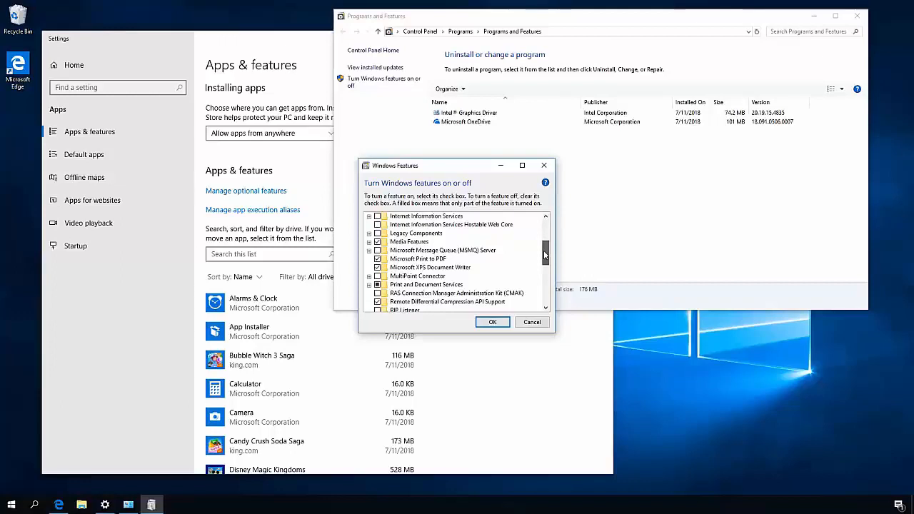
pyautogui.moveTo(544, 250); pyautogui.dragTo(545, 272)
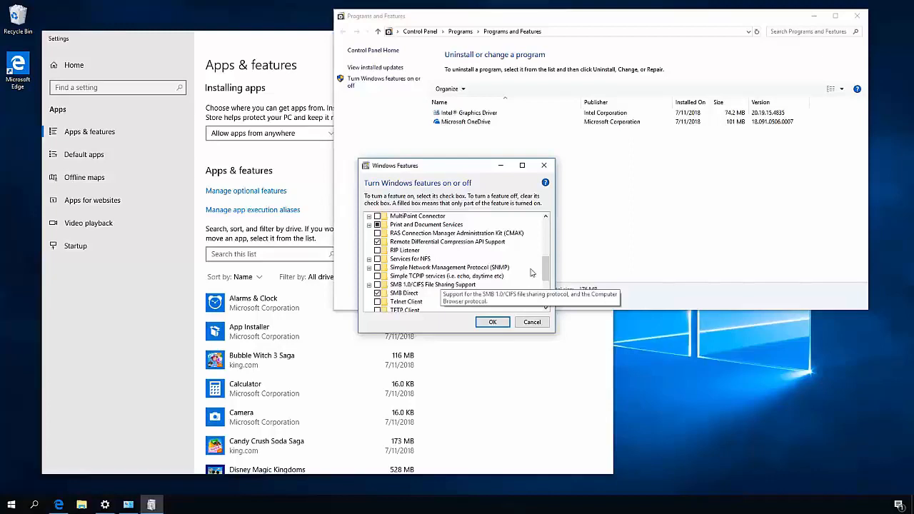
pyautogui.moveTo(549, 267); pyautogui.dragTo(547, 211)
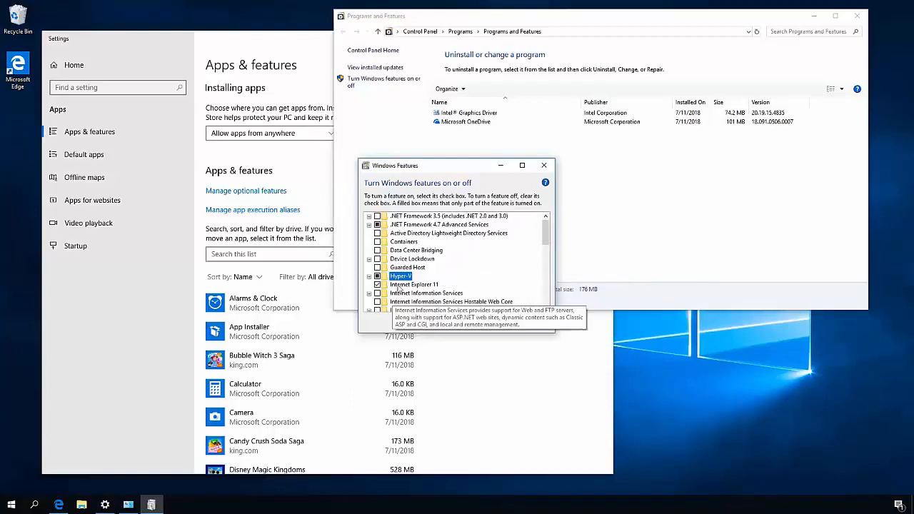
pyautogui.click(493, 322)
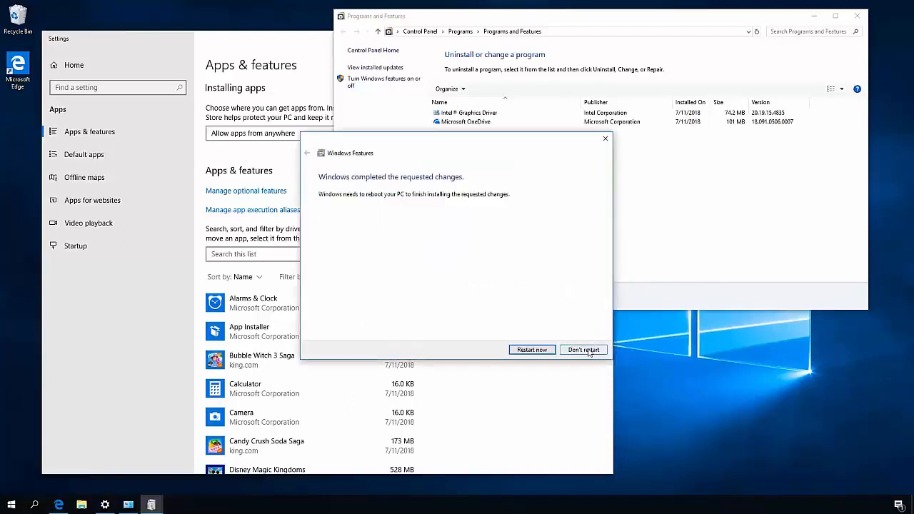
# - Decline the restart for the feature installation and close the Programs and Features and Settings windows
pyautogui.click(588, 350)
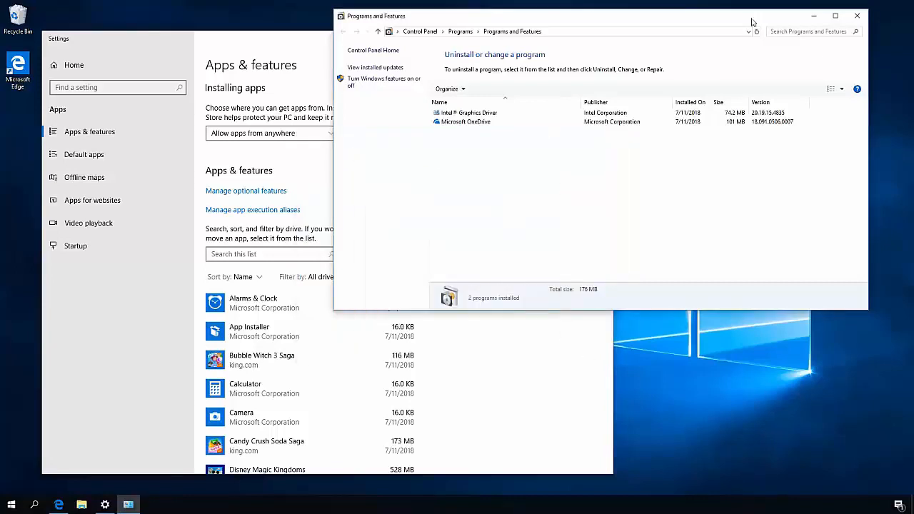
pyautogui.click(857, 15)
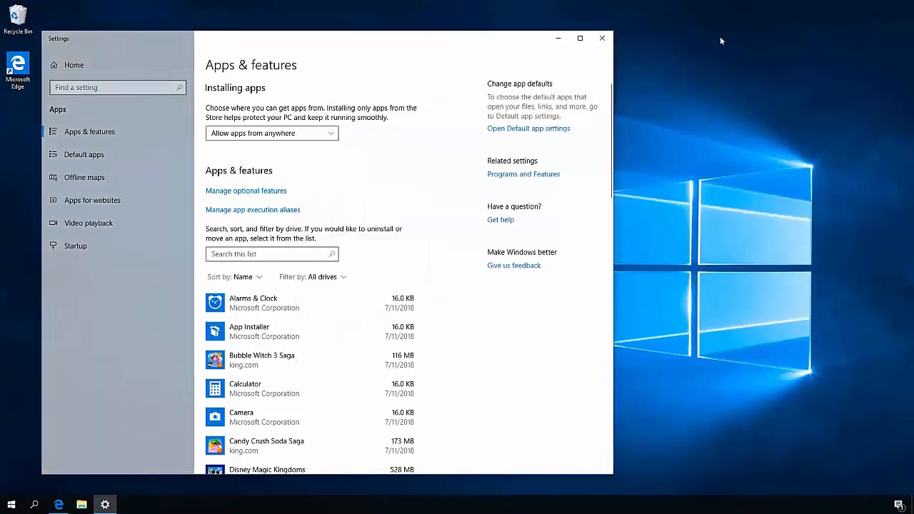
pyautogui.click(603, 39)
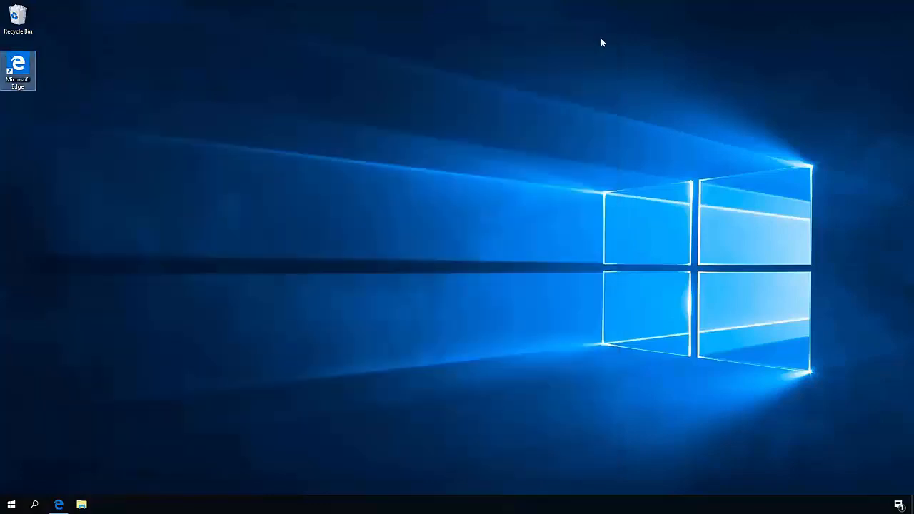
# - Download the 64-bit Windows zip file of Diagnostic Tool Xplatform (dtx) from the StorageCraft support downloads in the browser
pyautogui.click(59, 505)
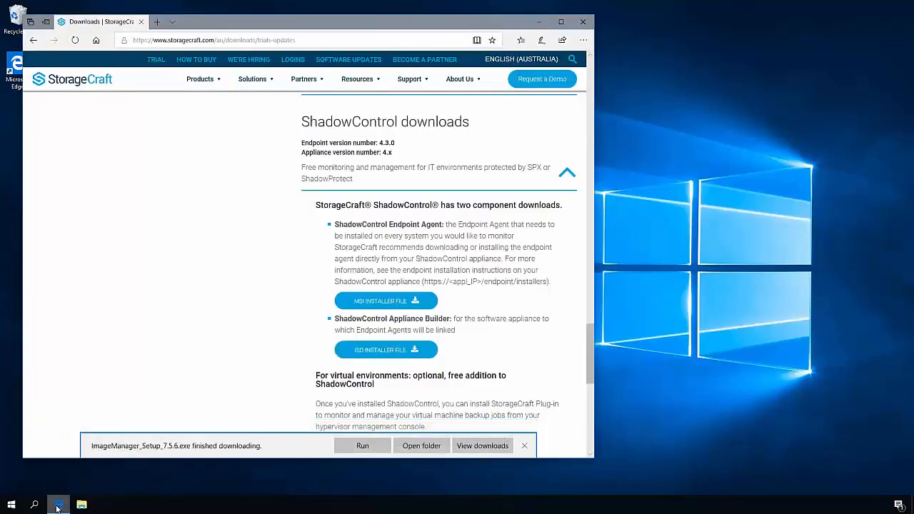
pyautogui.moveTo(422, 81)
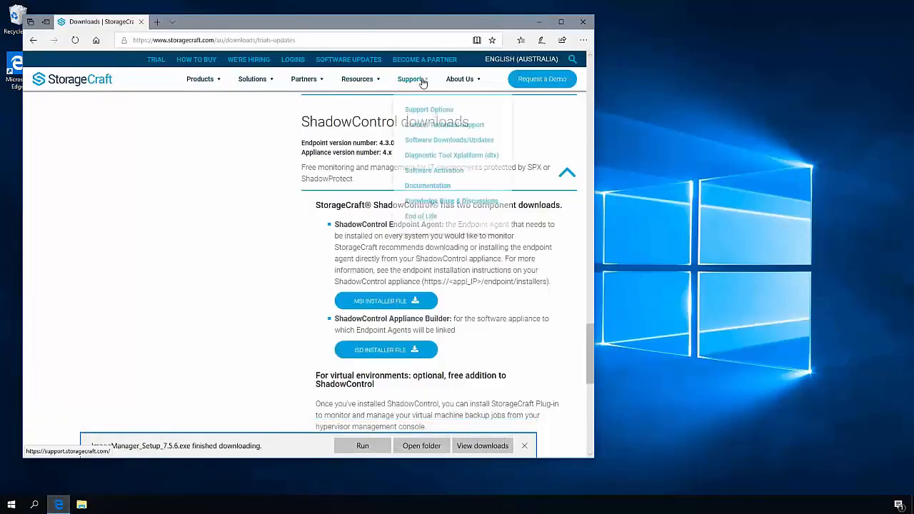
pyautogui.click(453, 154)
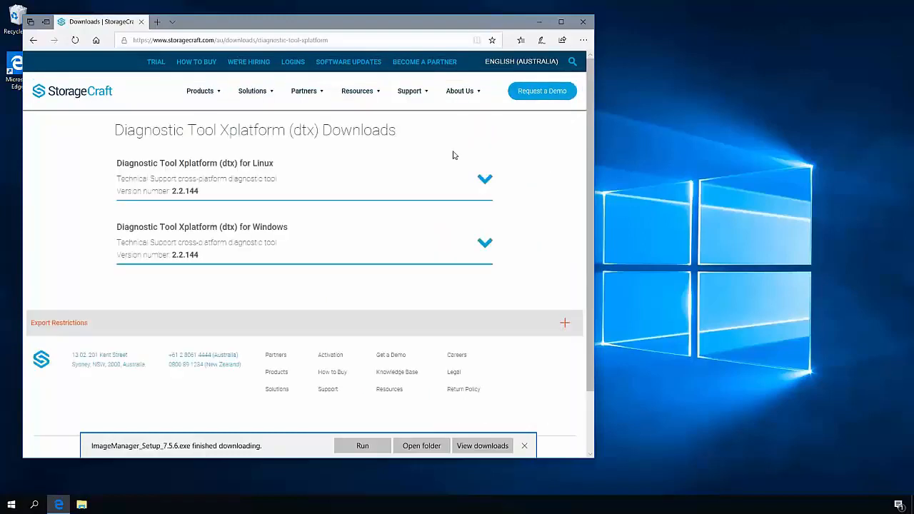
pyautogui.click(254, 233)
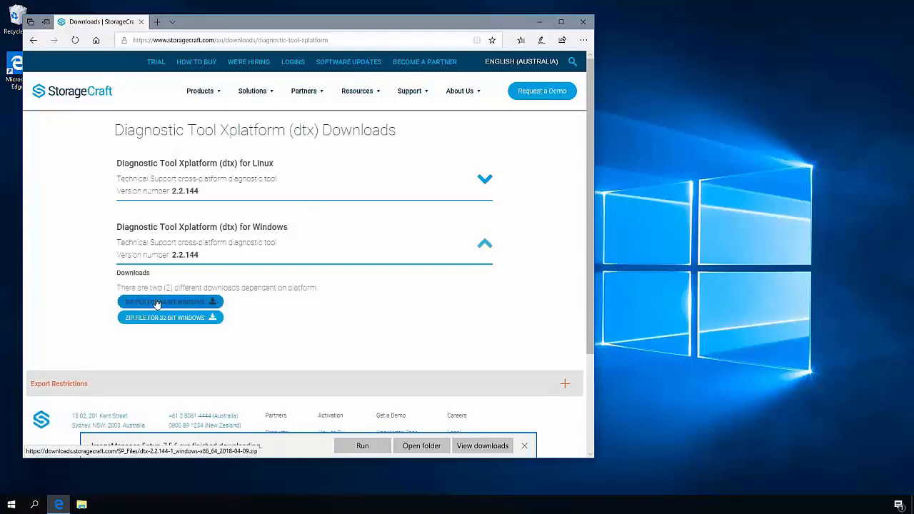
pyautogui.click(184, 301)
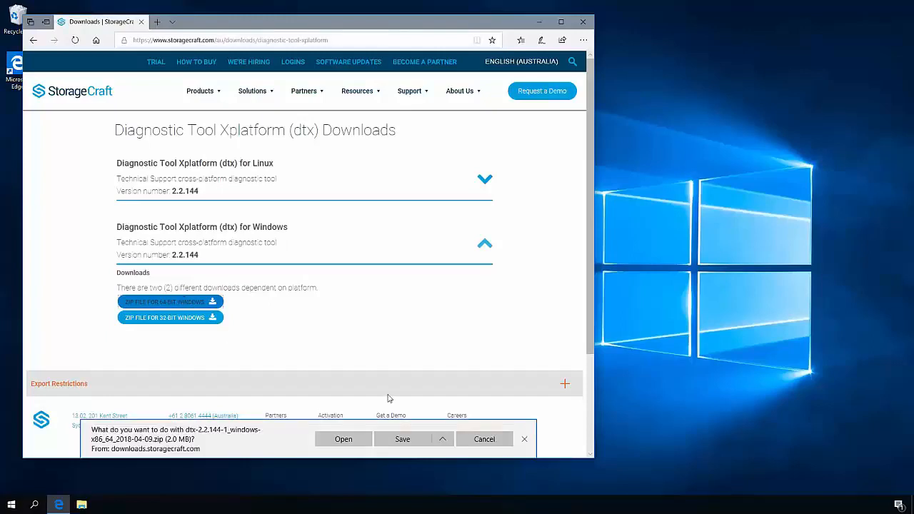
pyautogui.click(402, 439)
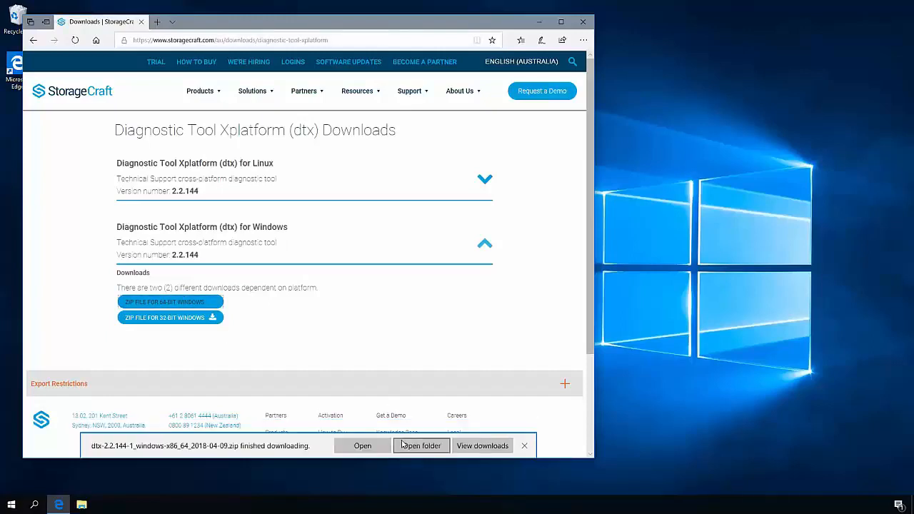
# - Install ShadowProtect SPX from the Downloads folder with the licence accepted and default options, and decline the system restart
pyautogui.click(414, 446)
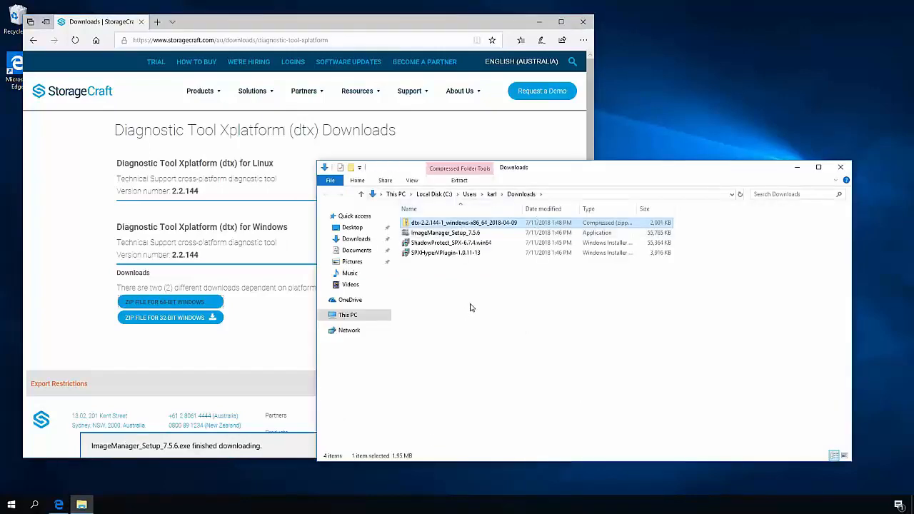
pyautogui.doubleClick(478, 244)
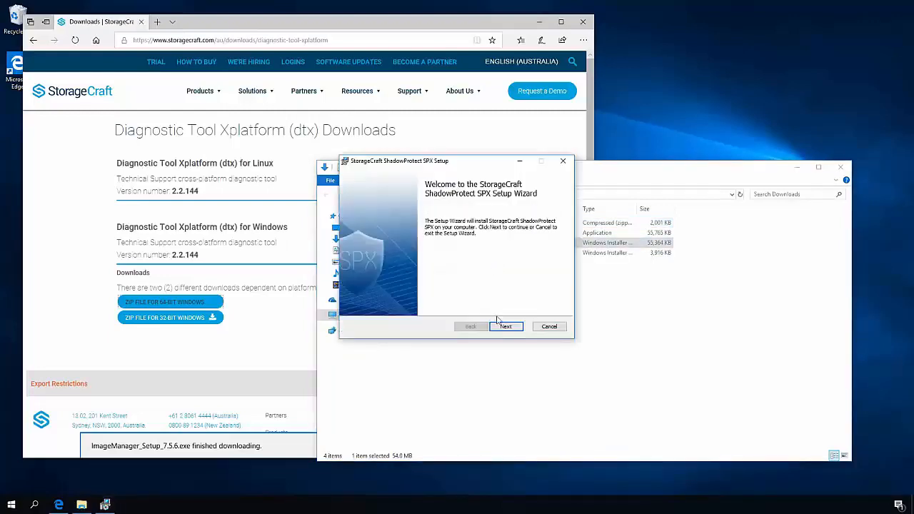
pyautogui.click(515, 328)
pyautogui.click(416, 306)
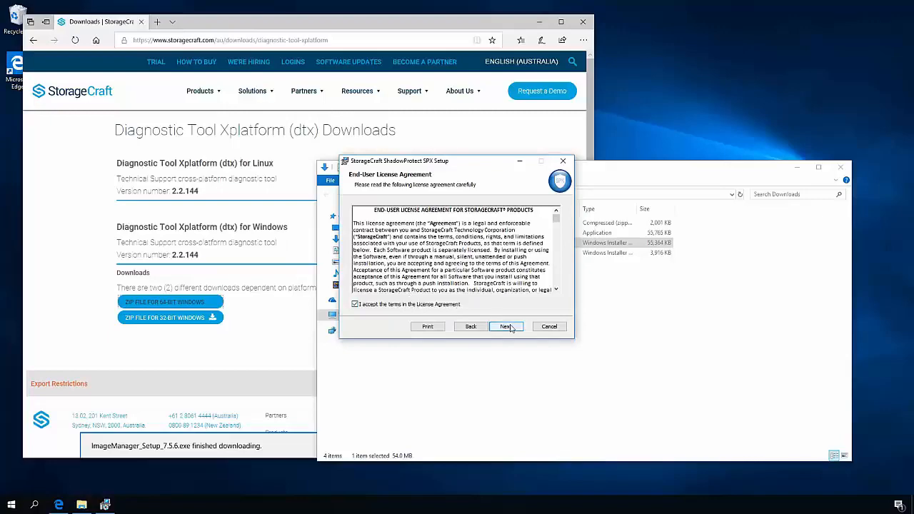
pyautogui.click(510, 326)
pyautogui.click(516, 329)
pyautogui.click(502, 327)
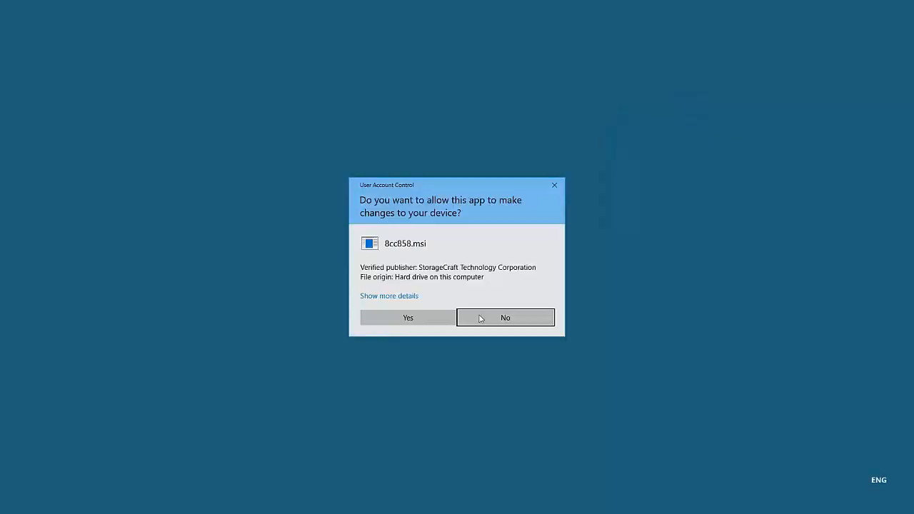
pyautogui.click(425, 319)
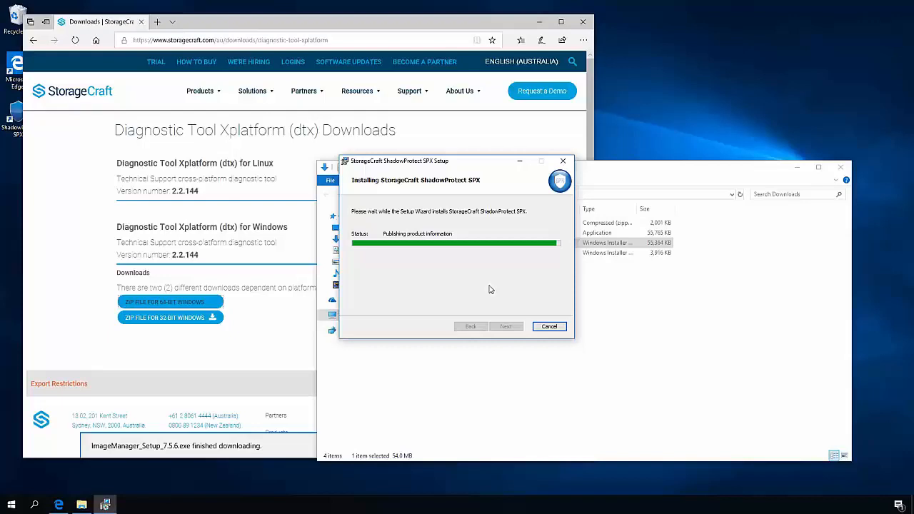
pyautogui.click(507, 327)
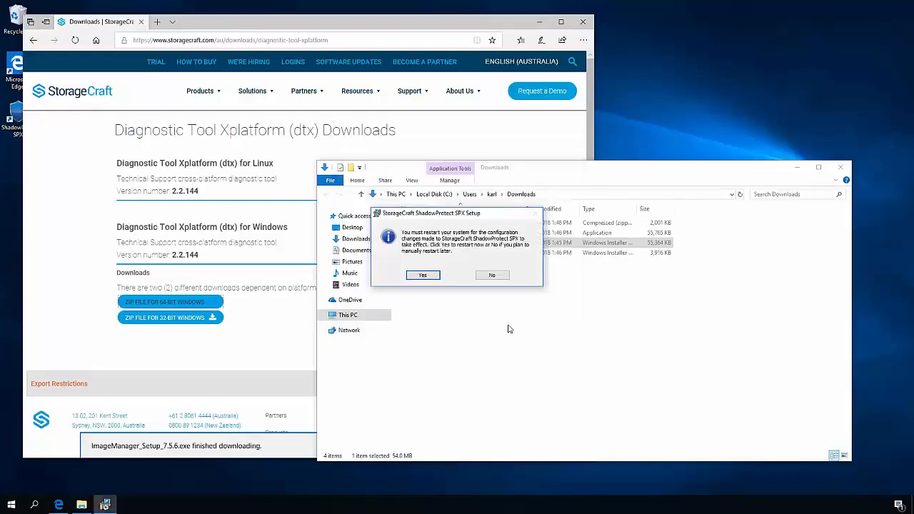
pyautogui.click(491, 276)
# - Run ImageManager_Setup_7.5.6 and install ImageManager in English with the licence accepted and the default destination folder
pyautogui.doubleClick(474, 233)
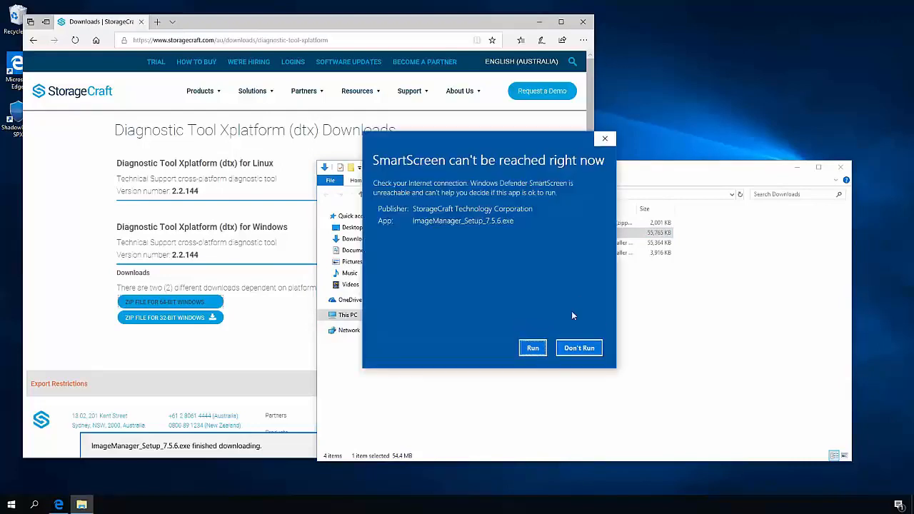
pyautogui.click(533, 348)
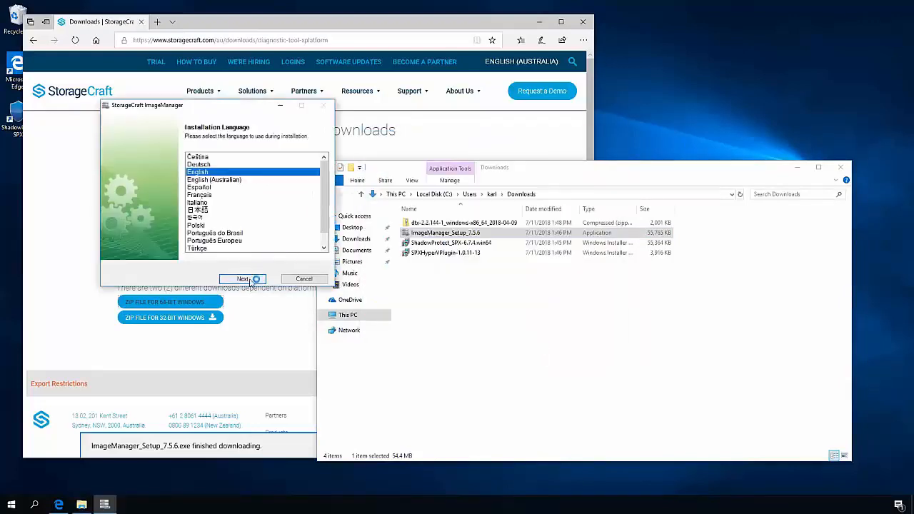
pyautogui.click(251, 280)
pyautogui.click(250, 280)
pyautogui.click(182, 249)
pyautogui.click(253, 279)
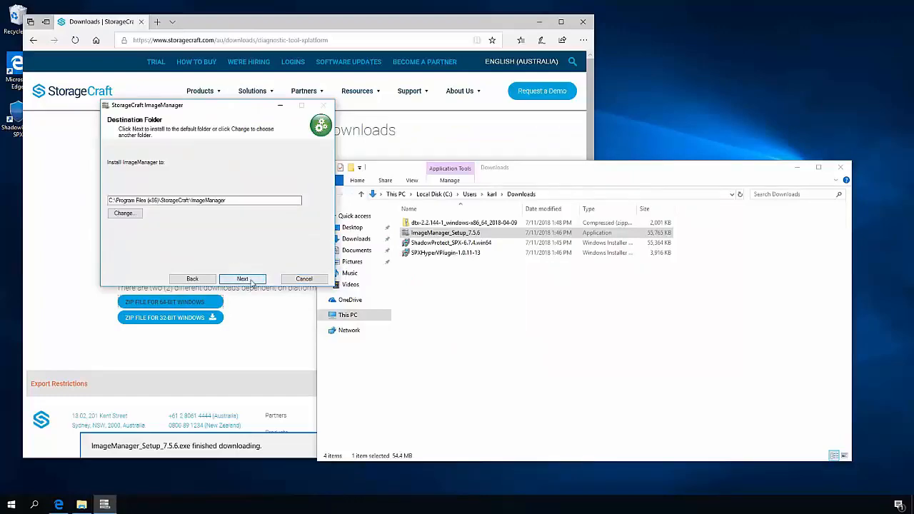
pyautogui.click(251, 280)
pyautogui.click(252, 280)
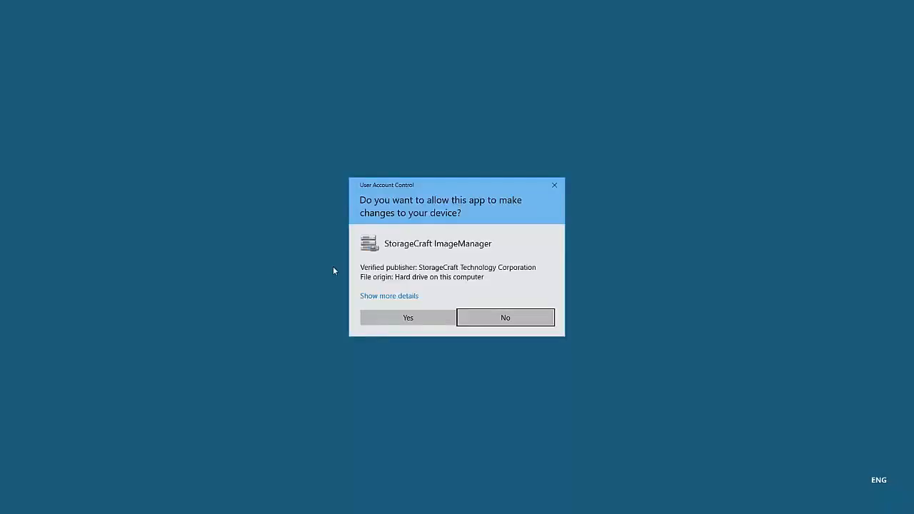
pyautogui.click(404, 318)
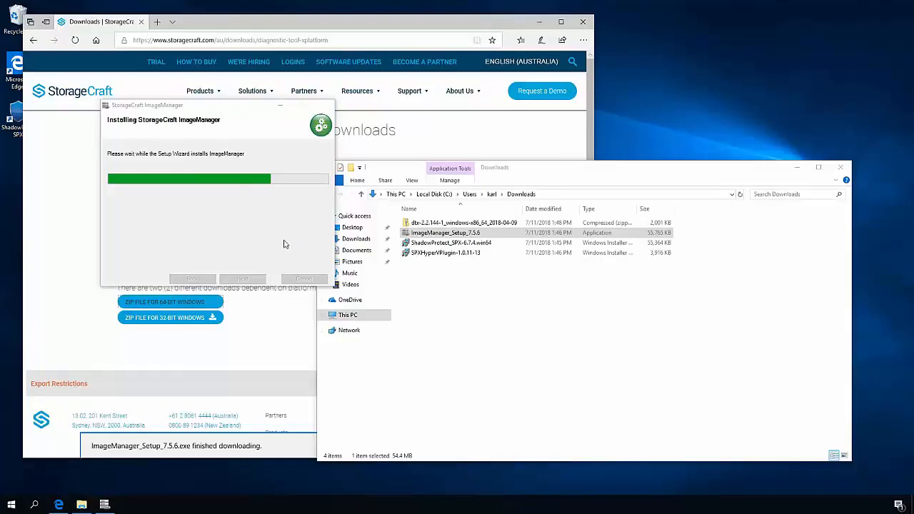
# - Open Computer Management for this PC and show the user accounts under Local Users and Groups
pyautogui.click(351, 315)
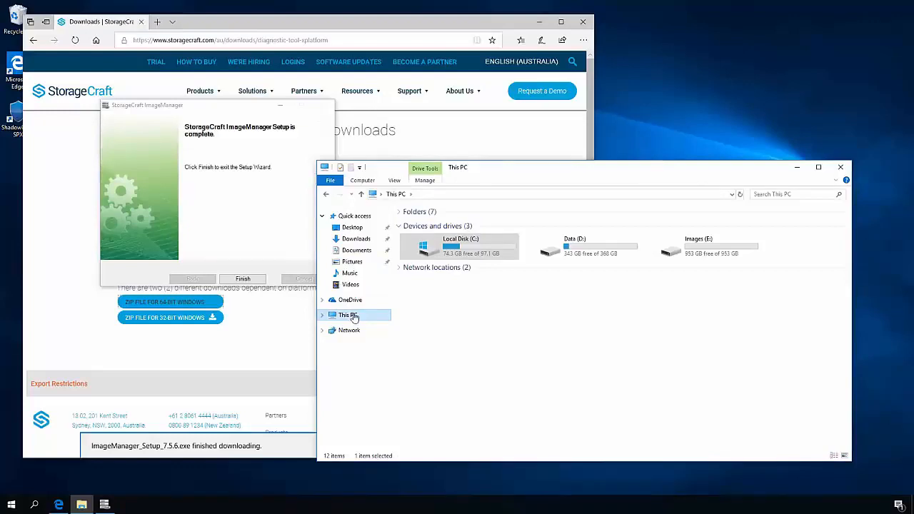
pyautogui.rightClick(352, 316)
pyautogui.click(382, 337)
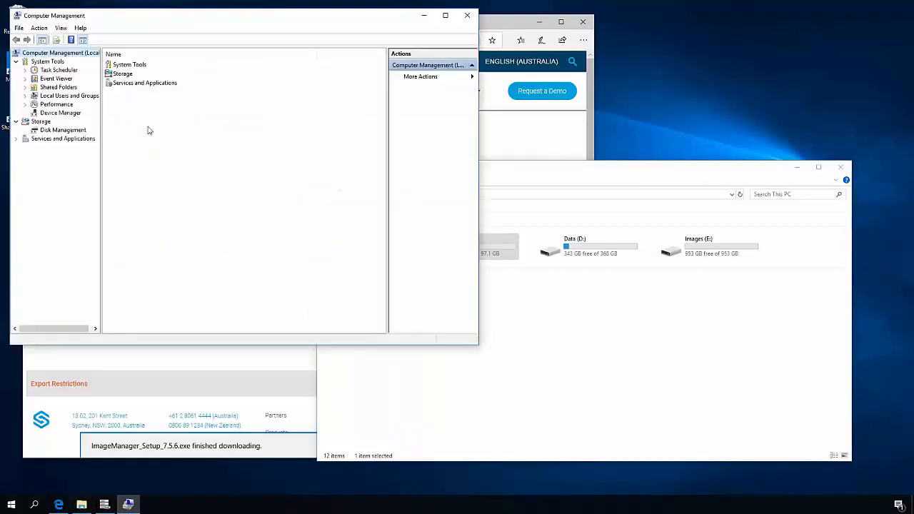
pyautogui.doubleClick(77, 97)
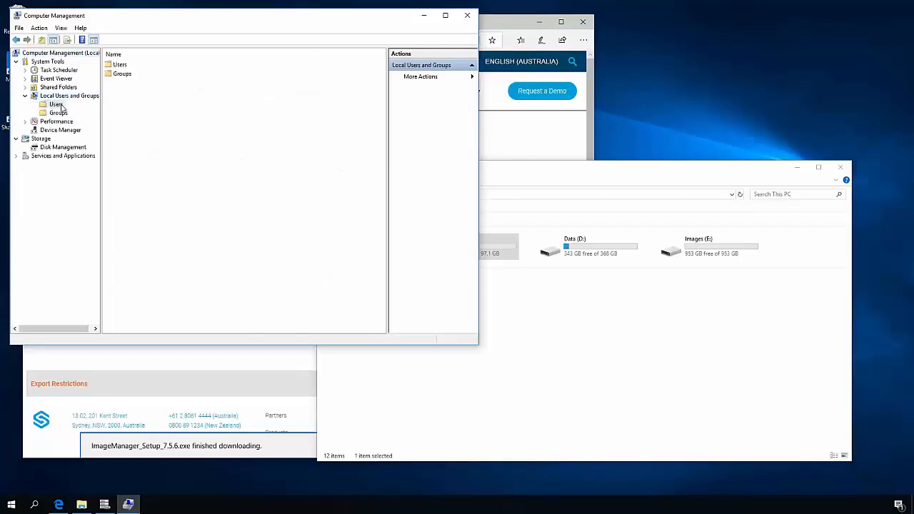
pyautogui.click(55, 104)
# - Start a new local user named spx and enter the account password in the password and confirmation fields
pyautogui.rightClick(125, 146)
pyautogui.click(143, 149)
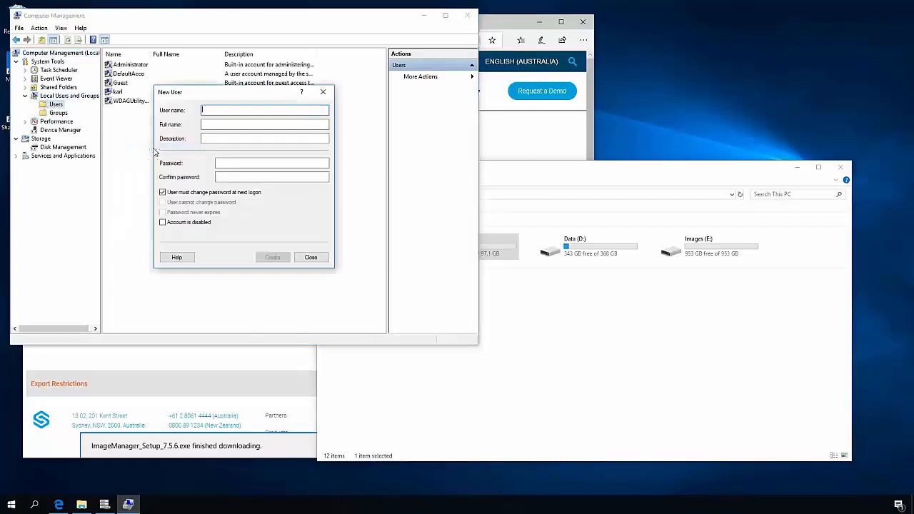
pyautogui.write('spx')
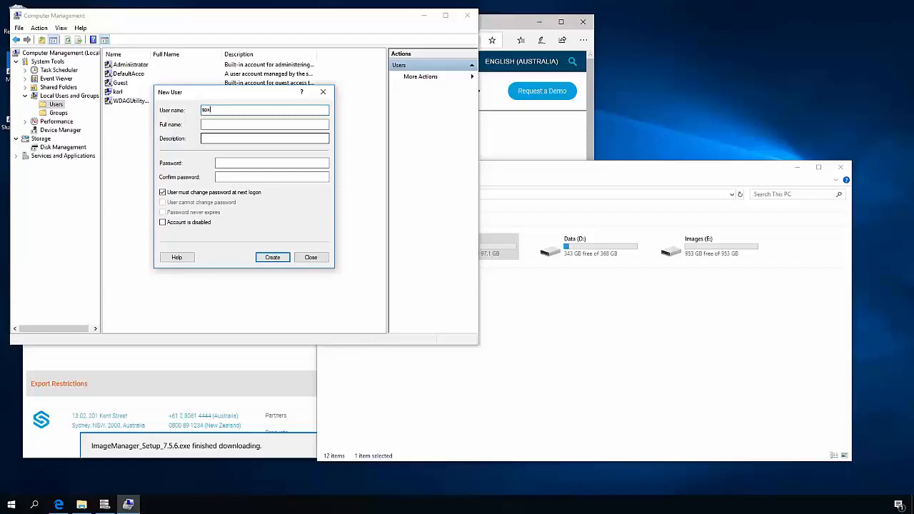
pyautogui.press('Tab')
pyautogui.press('Tab')
pyautogui.press('Tab')
pyautogui.write('••••••••')
pyautogui.press('Tab')
pyautogui.write('••••')
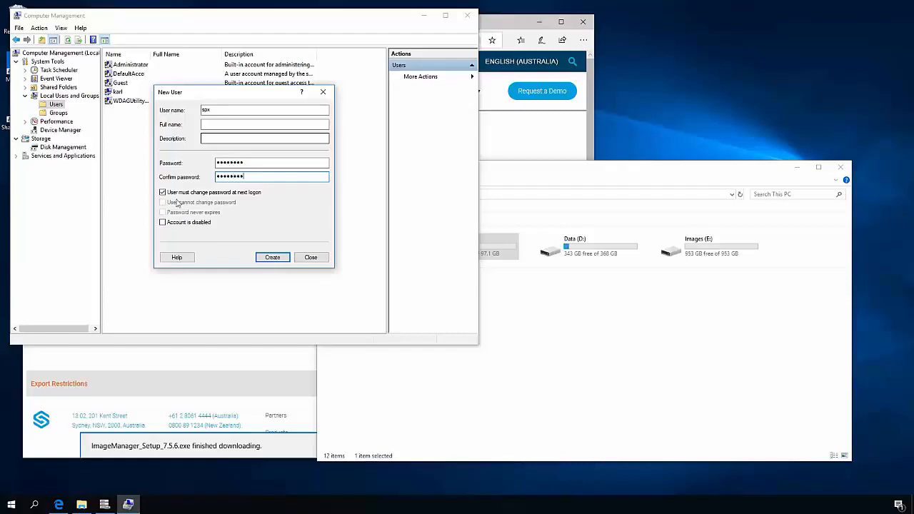
# - Waive the password change at next logon, set the password to never expire, create the account, and close Computer Management
pyautogui.click(219, 193)
pyautogui.click(206, 217)
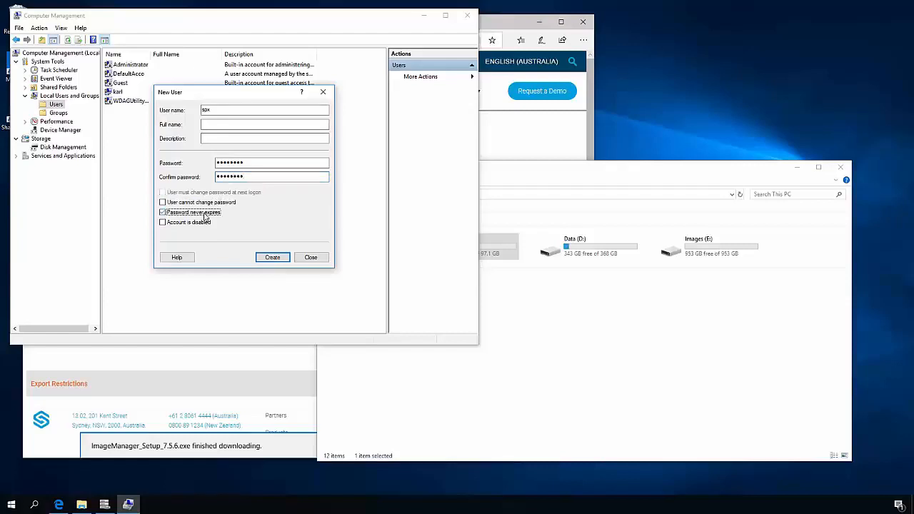
pyautogui.click(279, 260)
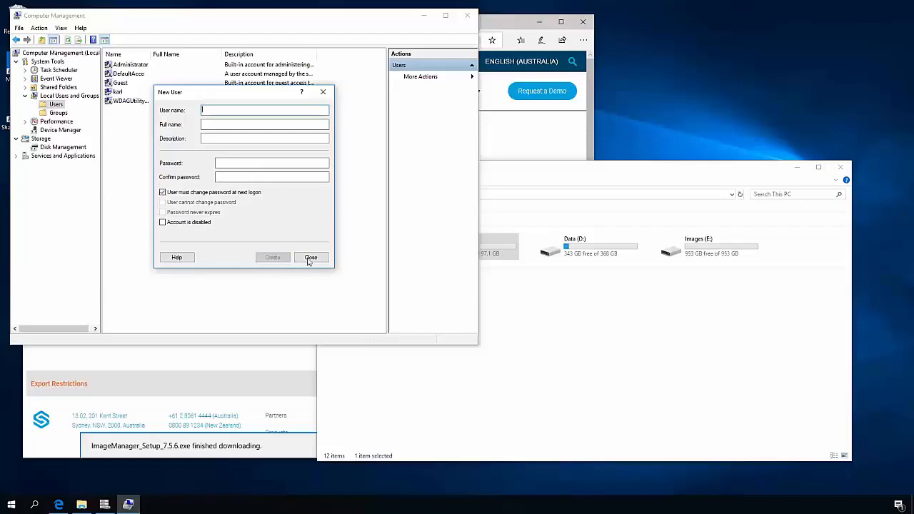
pyautogui.click(308, 259)
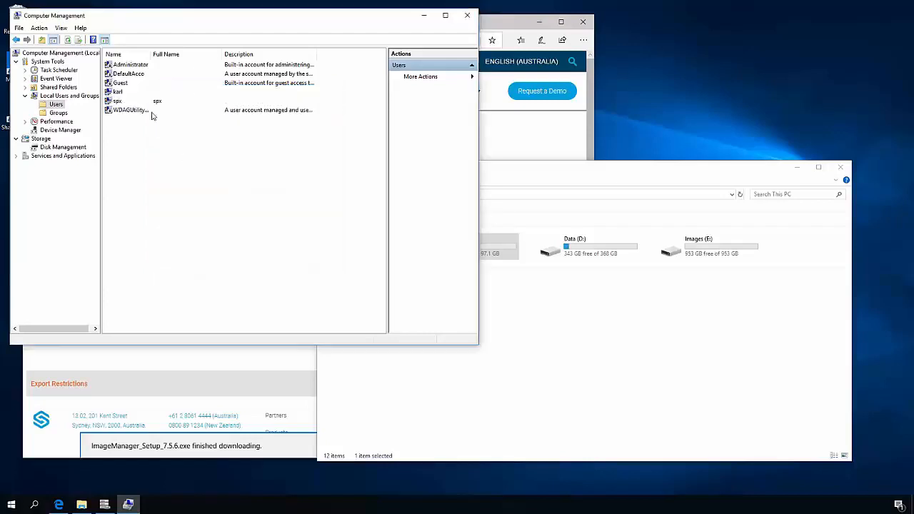
pyautogui.click(468, 15)
# - Create a folder named BackupStore on the Images (E:) drive
pyautogui.doubleClick(706, 253)
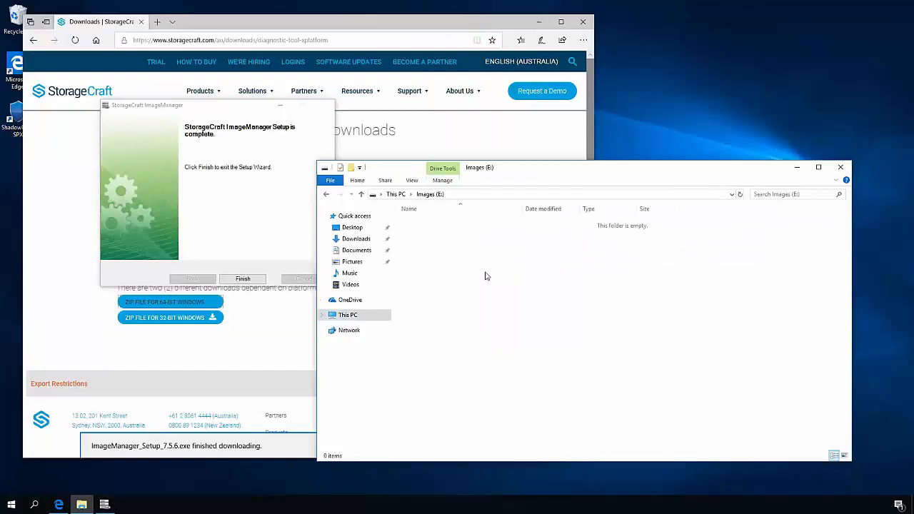
pyautogui.rightClick(487, 273)
pyautogui.moveTo(575, 391)
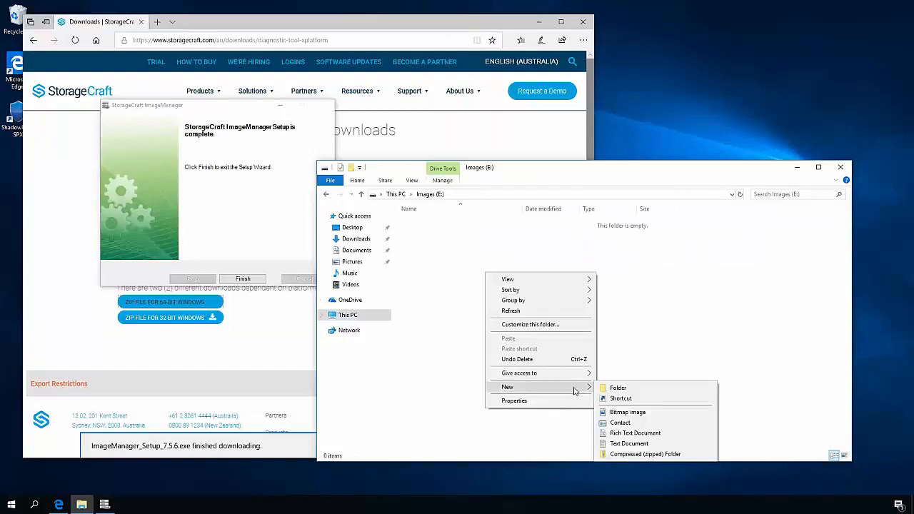
pyautogui.click(619, 388)
pyautogui.write('Back')
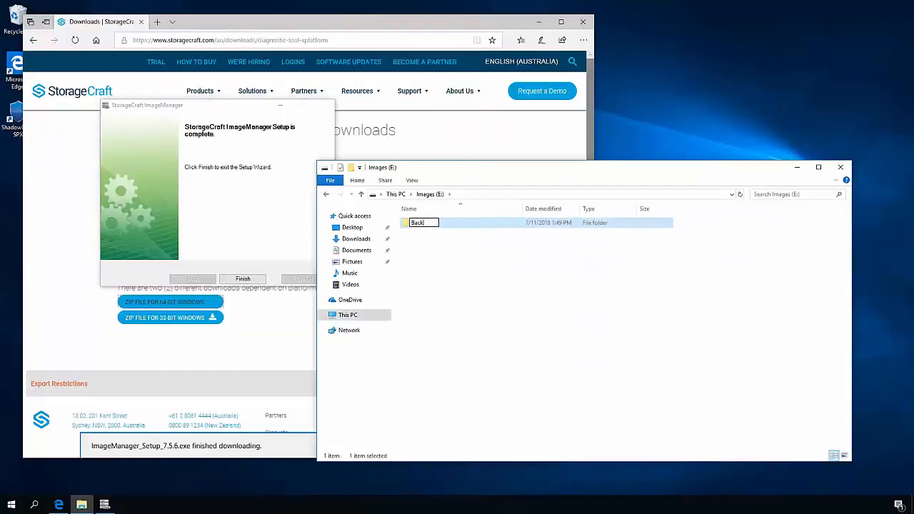
pyautogui.write('upStore')
pyautogui.press('Return')
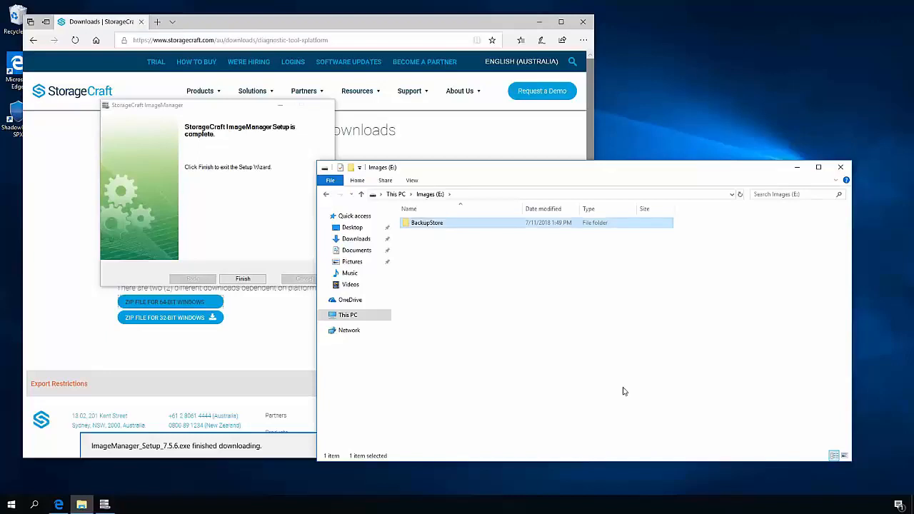
# - Enable advanced sharing on the BackupStore folder with the hidden share name BackupStore$
pyautogui.rightClick(450, 226)
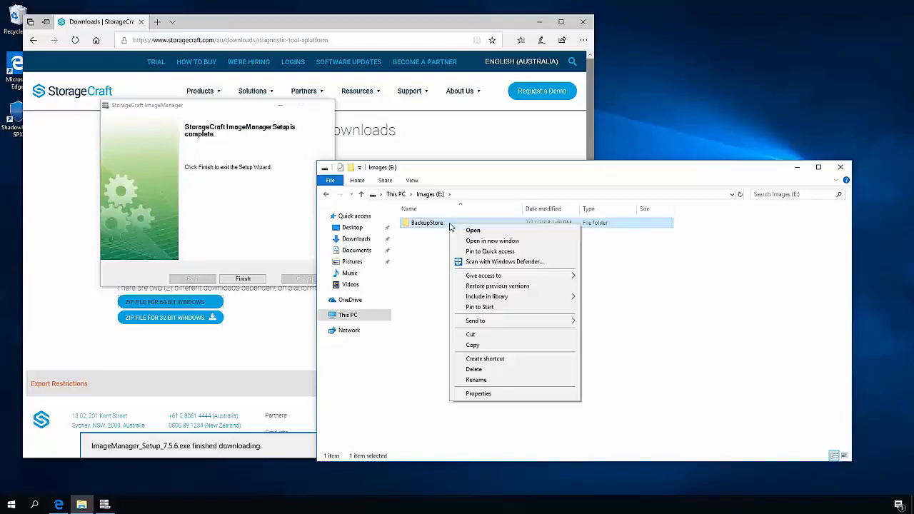
pyautogui.click(487, 395)
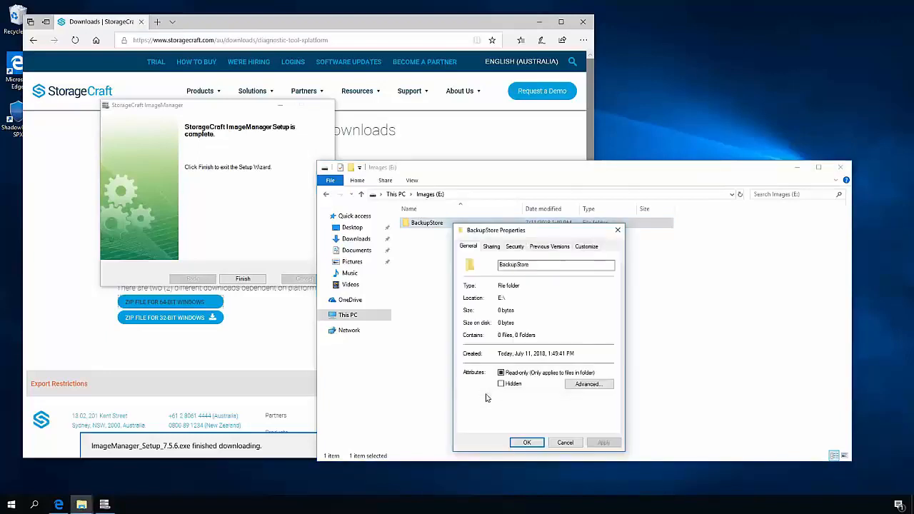
pyautogui.click(491, 246)
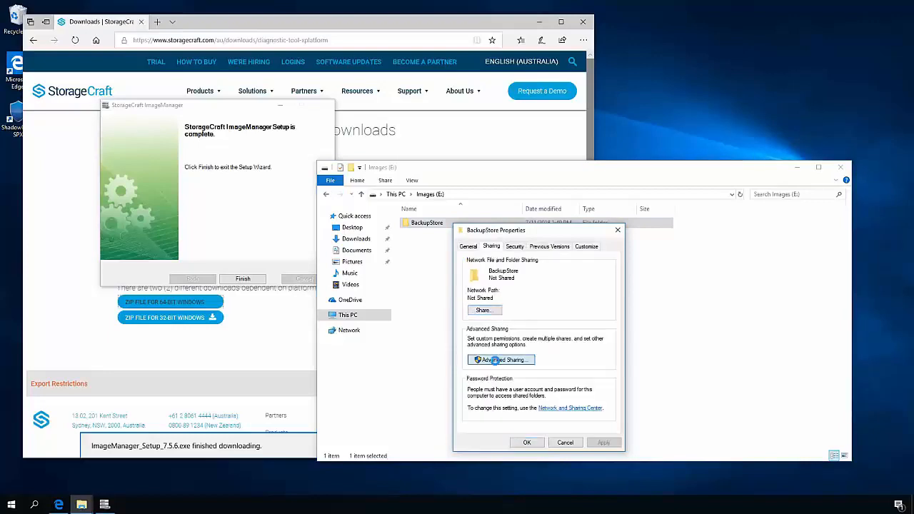
pyautogui.click(498, 360)
pyautogui.click(500, 264)
pyautogui.click(517, 296)
pyautogui.write('$')
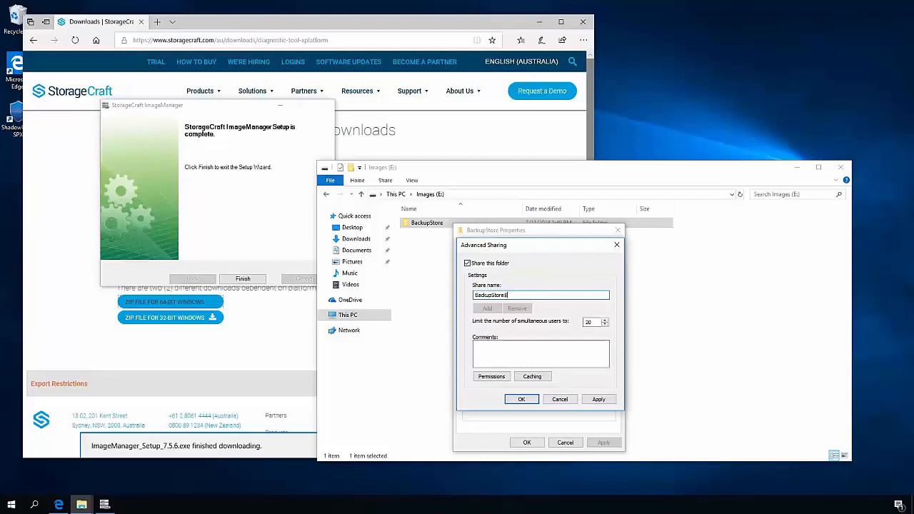
# - Replace Everyone with the user spx in the BackupStore$ share permissions, allow spx Full Control, and apply the sharing settings
pyautogui.click(492, 377)
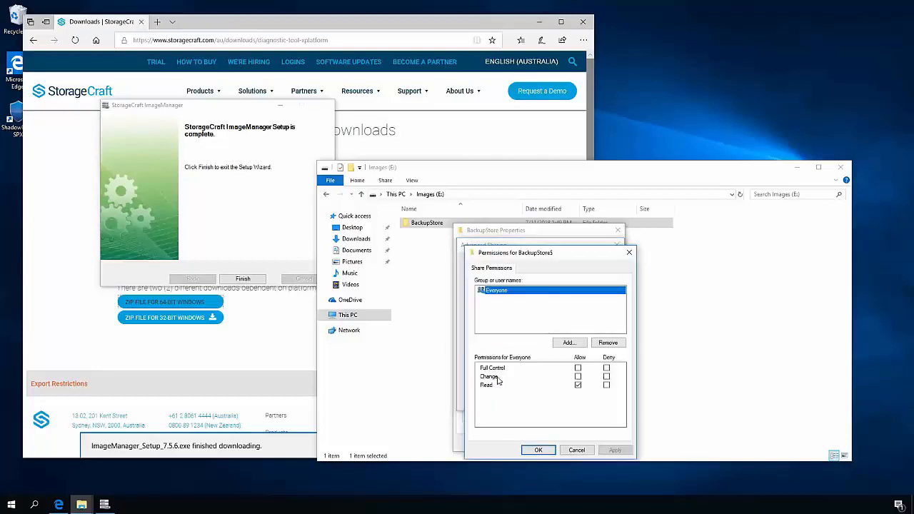
pyautogui.click(616, 345)
pyautogui.click(569, 343)
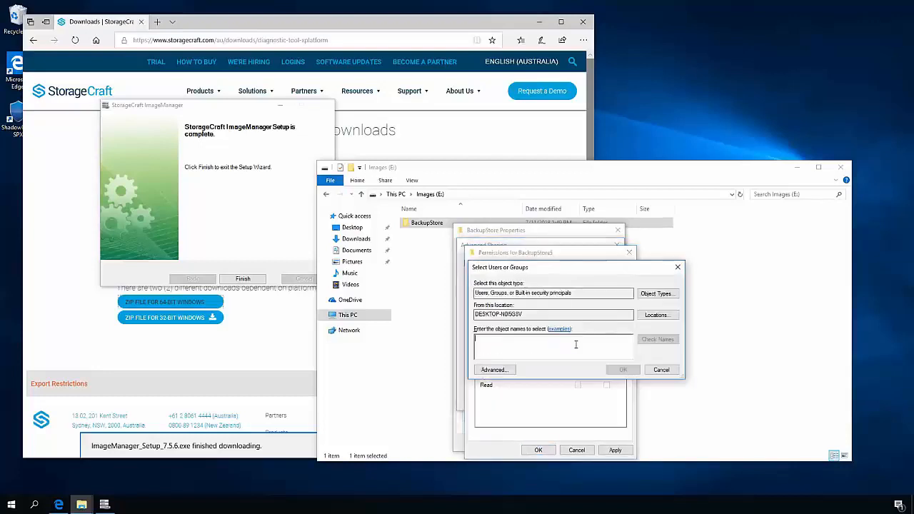
pyautogui.write('spx')
pyautogui.press('Return')
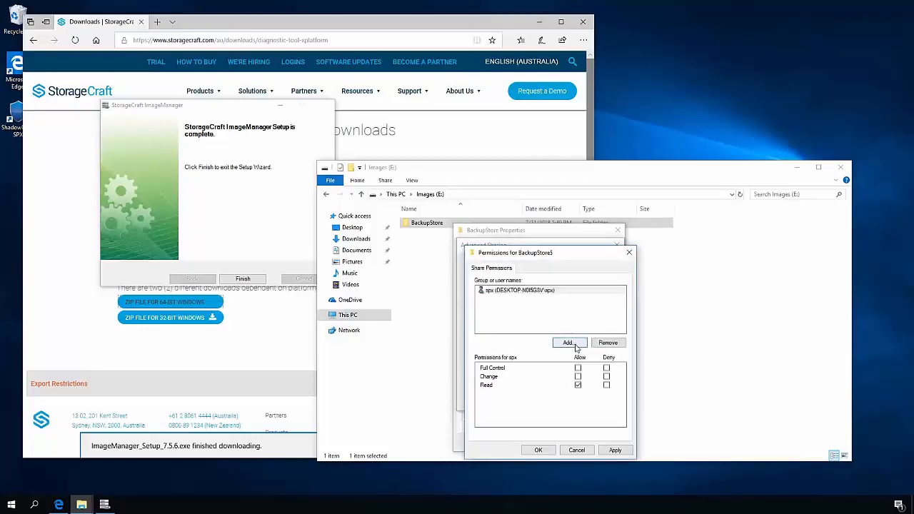
pyautogui.click(578, 368)
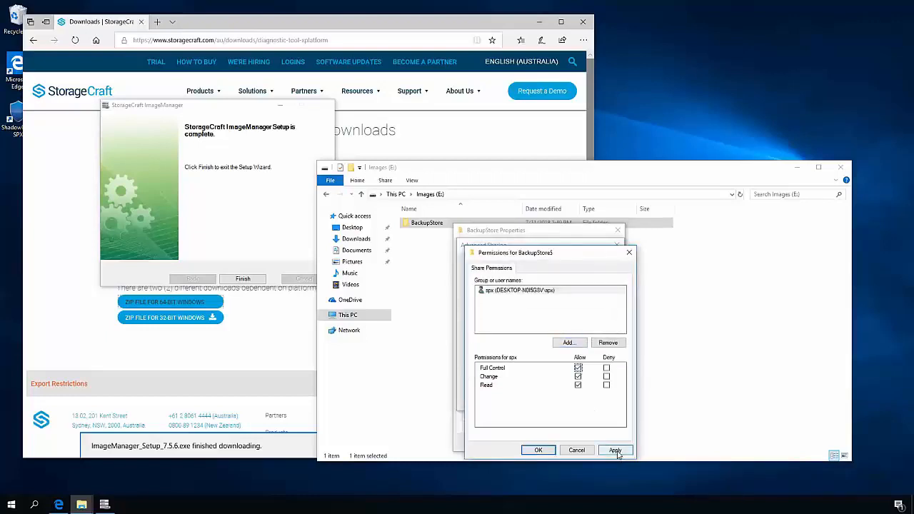
pyautogui.click(616, 451)
pyautogui.click(538, 450)
pyautogui.click(599, 399)
pyautogui.click(522, 399)
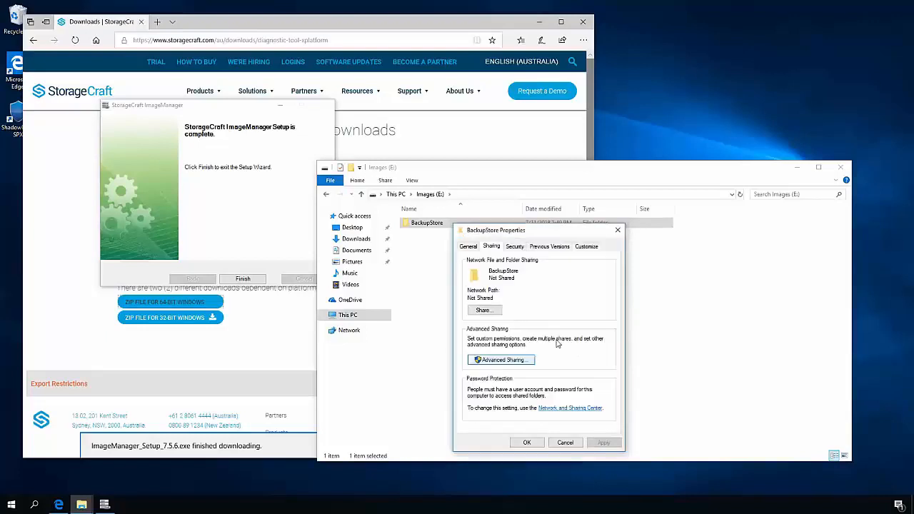
# - Disable permission inheritance on the BackupStore folder, converting the inherited permissions into explicit ones
pyautogui.click(520, 252)
pyautogui.click(592, 408)
pyautogui.click(341, 327)
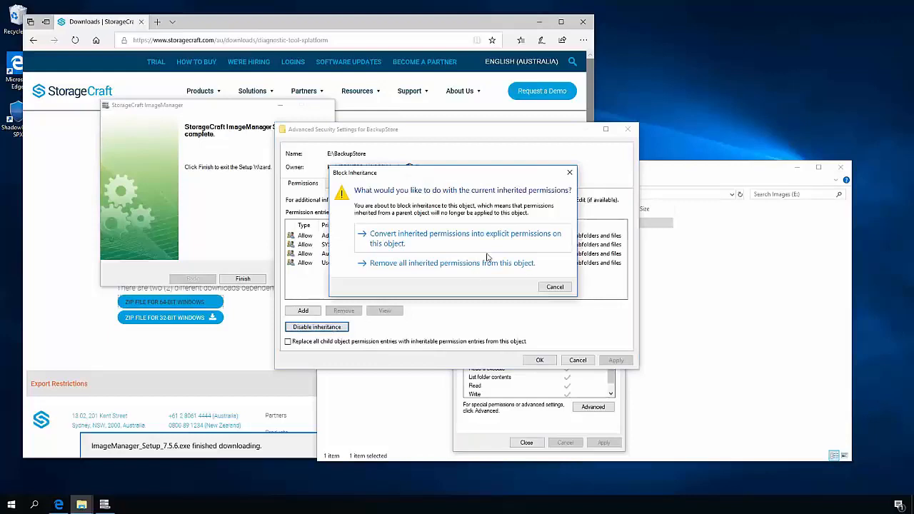
pyautogui.click(460, 243)
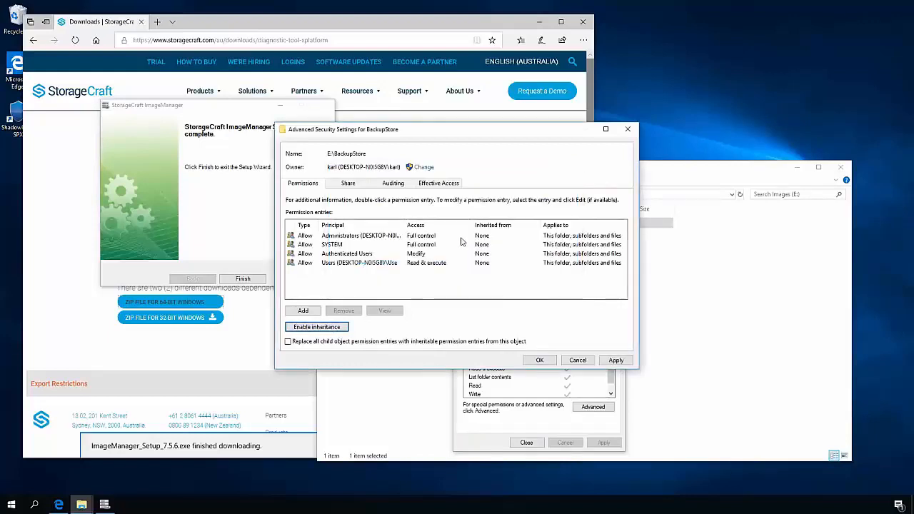
pyautogui.click(541, 361)
# - Remove Authenticated Users and Users from the BackupStore security permissions, and check the entries for SYSTEM and Administrators
pyautogui.click(593, 326)
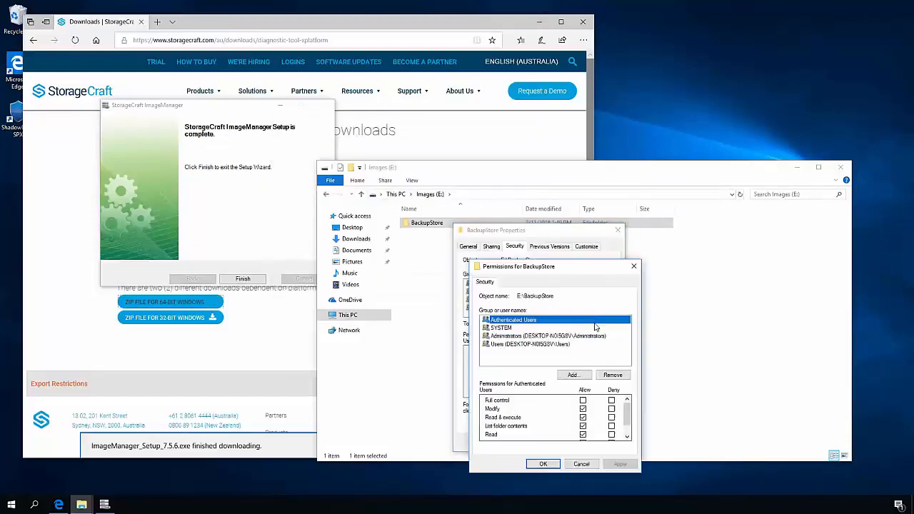
pyautogui.click(613, 375)
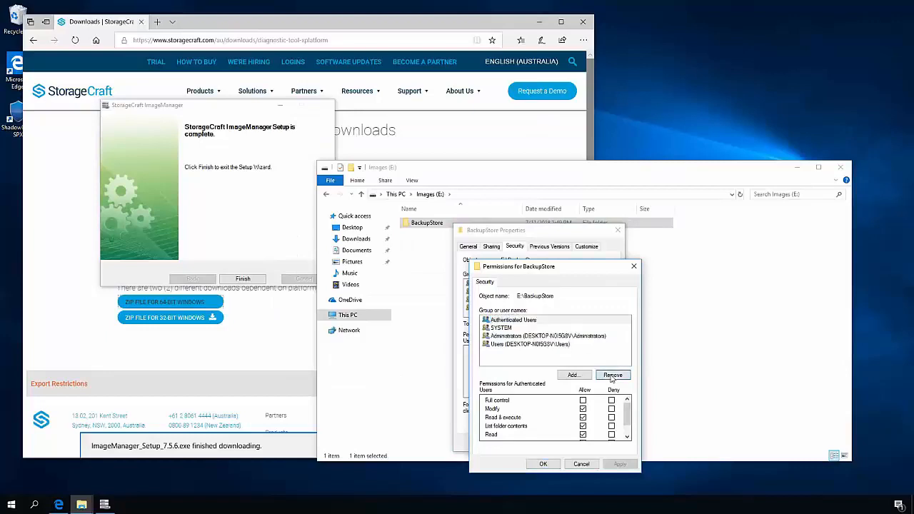
pyautogui.click(548, 328)
pyautogui.click(545, 337)
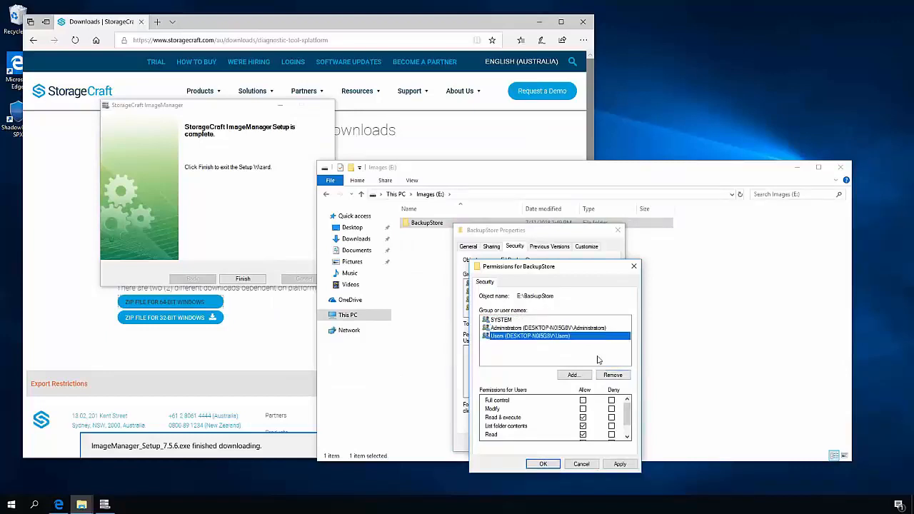
pyautogui.click(623, 378)
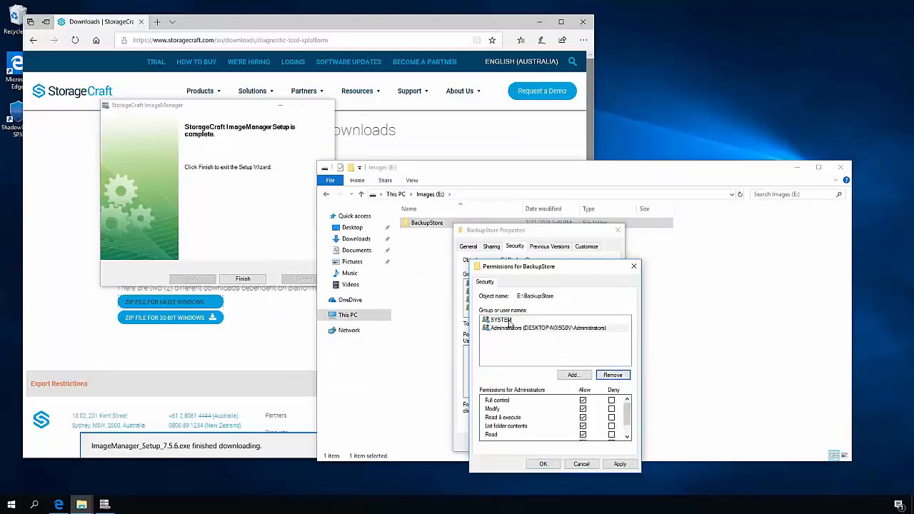
pyautogui.click(511, 321)
pyautogui.click(516, 332)
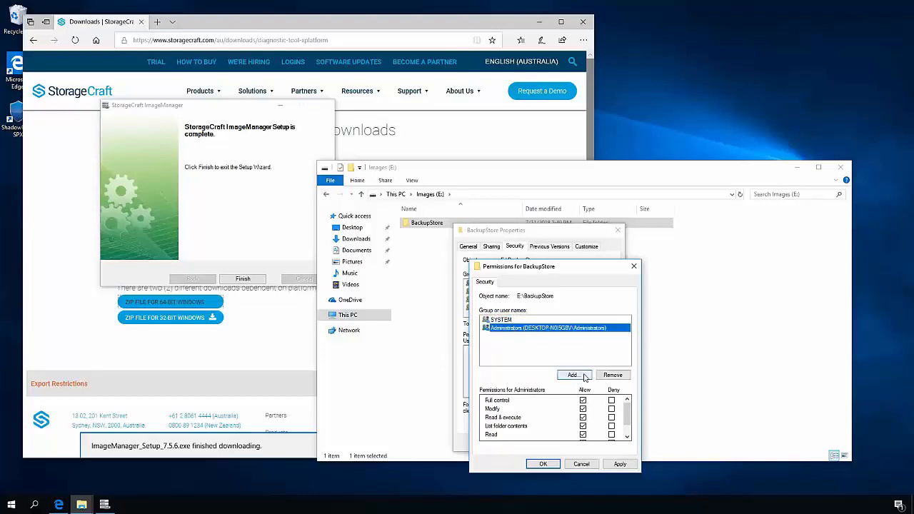
# - Add the user spx to the BackupStore security permissions with Full control, apply the change, and close the folder properties
pyautogui.click(574, 375)
pyautogui.write('spx')
pyautogui.press('Return')
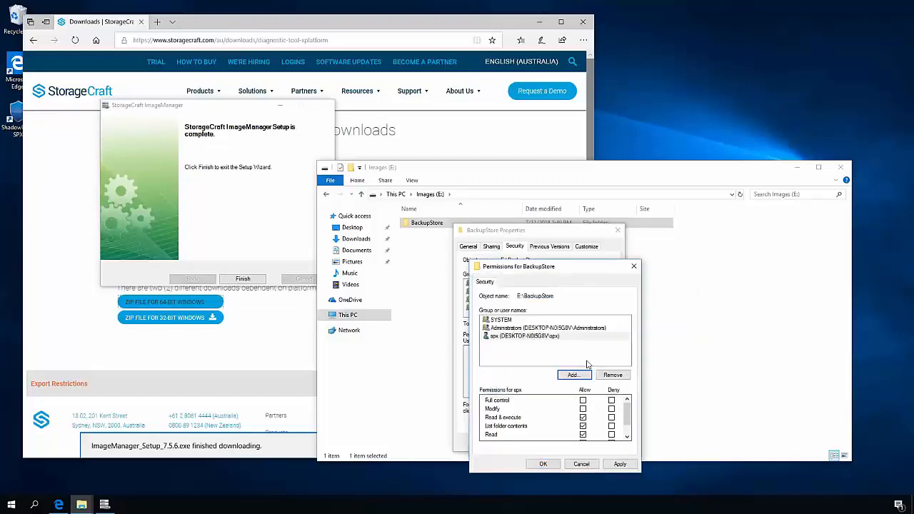
pyautogui.click(583, 401)
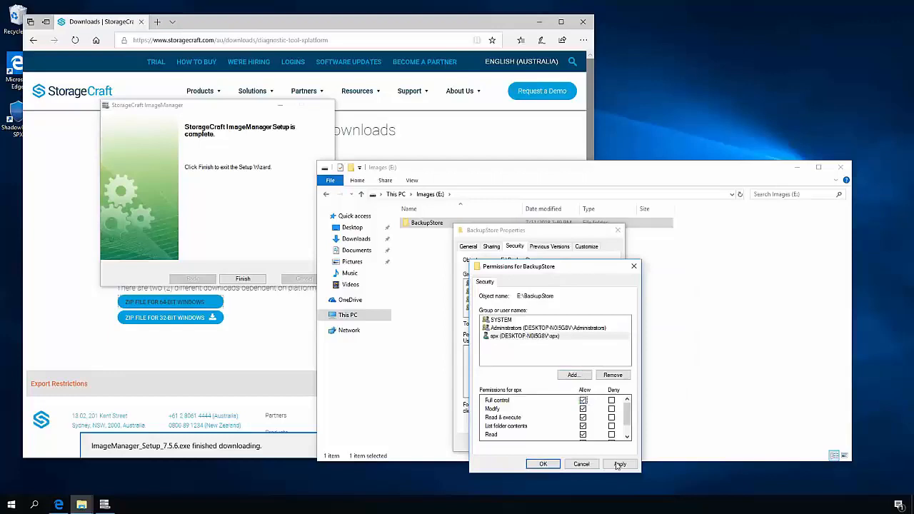
pyautogui.click(618, 464)
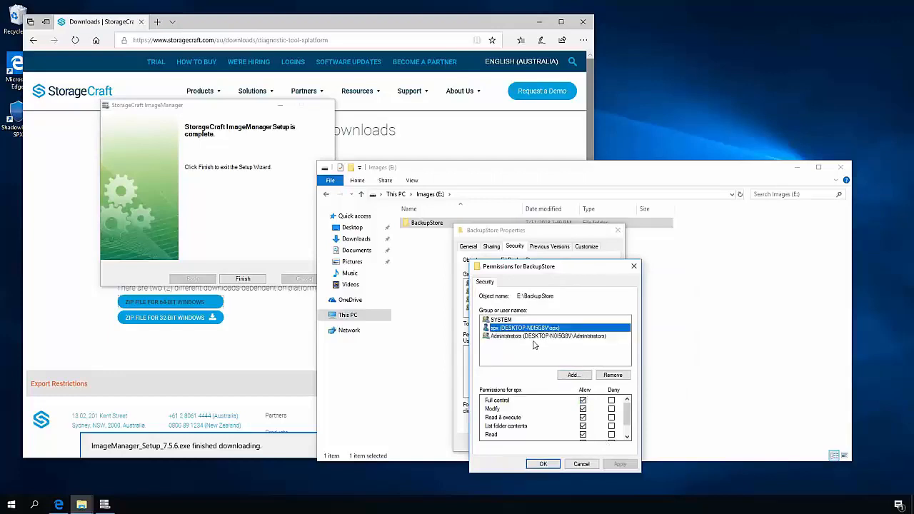
pyautogui.click(539, 335)
pyautogui.click(513, 322)
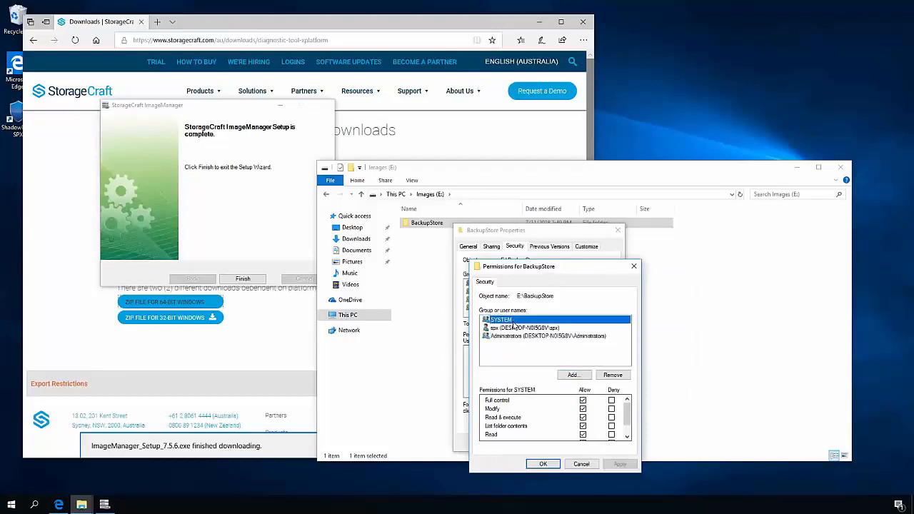
pyautogui.click(544, 464)
pyautogui.click(531, 444)
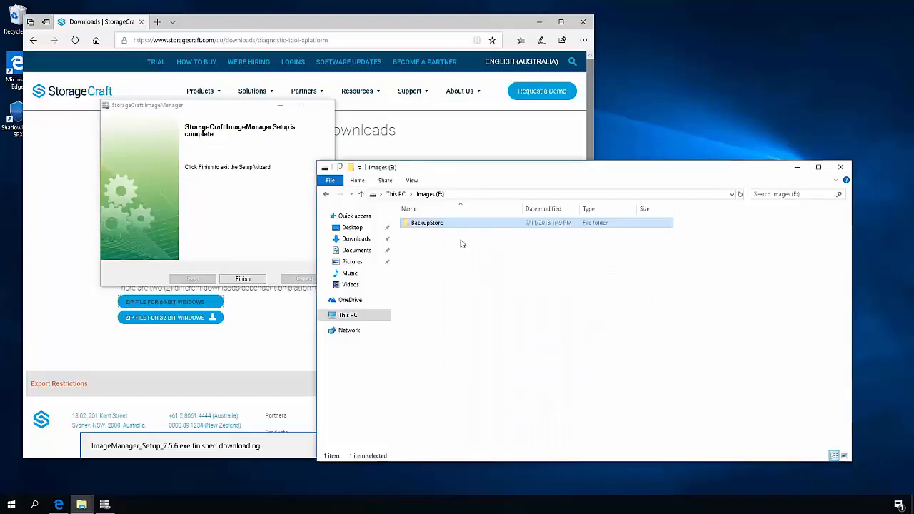
# - Open the BackupStore folder, granting the current account permanent access to it, and close File Explorer
pyautogui.doubleClick(425, 225)
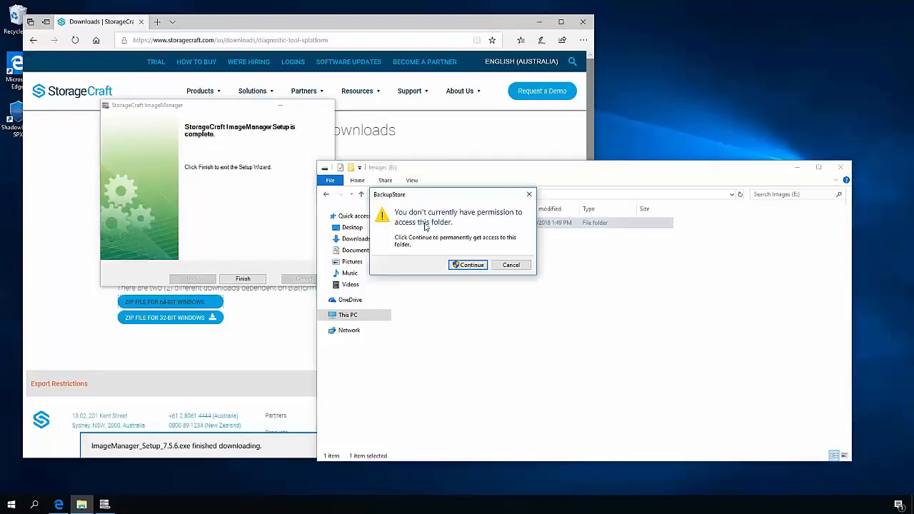
pyautogui.click(471, 265)
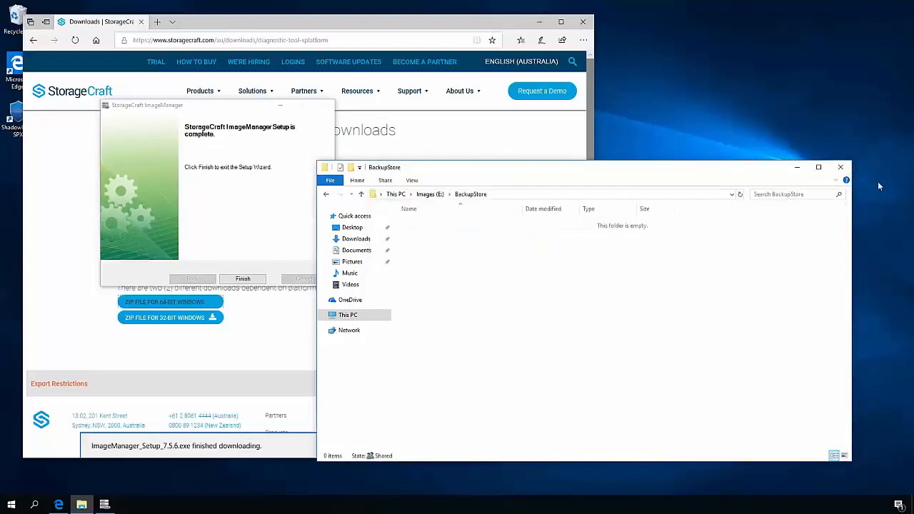
pyautogui.click(841, 167)
# - Finish the StorageCraft ImageManager setup without restarting the computer, and close the web browser
pyautogui.click(245, 281)
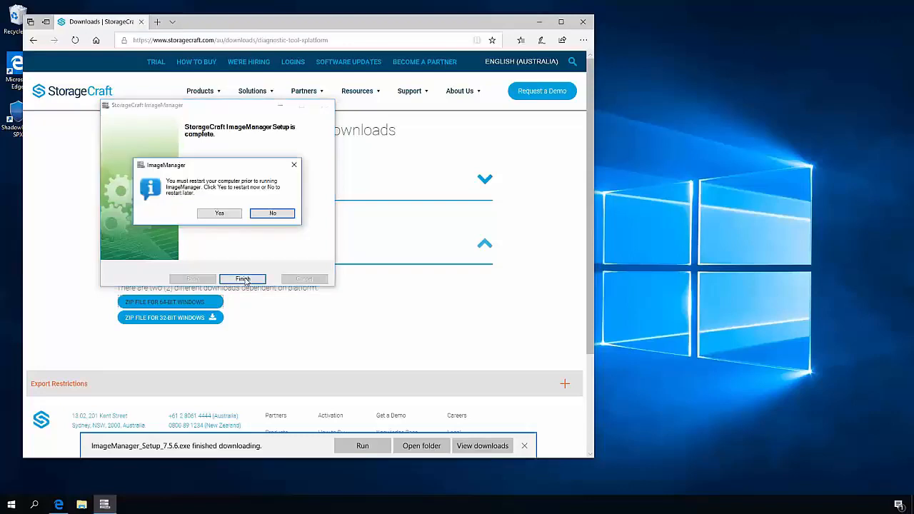
pyautogui.click(273, 215)
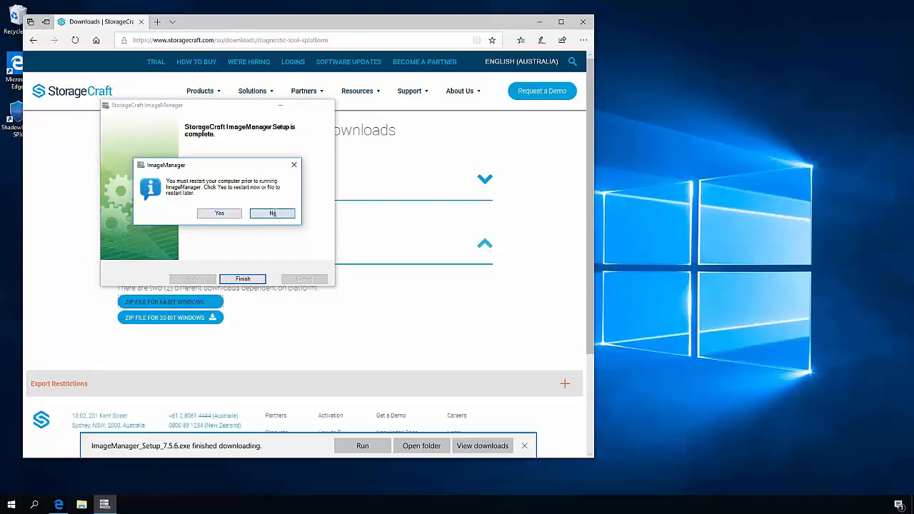
pyautogui.click(584, 23)
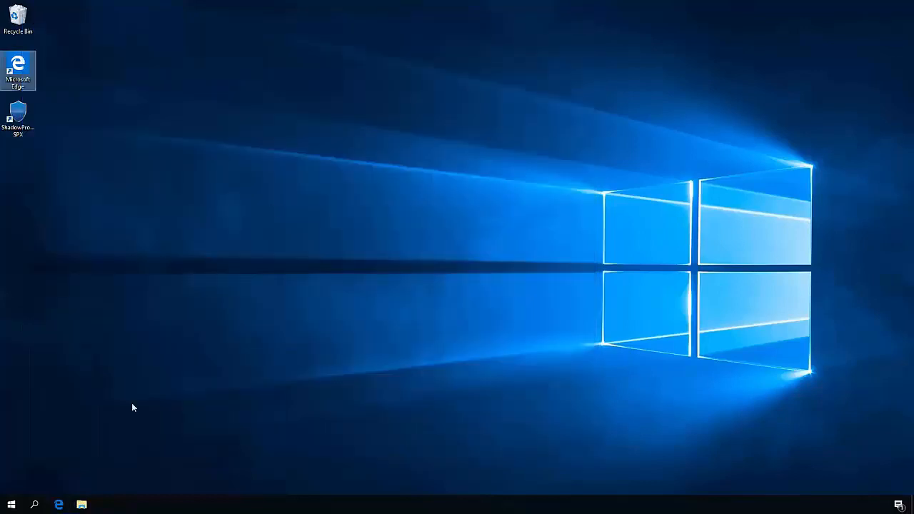
# - Extract the dtx-2.2.144-1_windows-x86_64_2018-04-09 archive from Downloads into its proposed destination folder
pyautogui.click(82, 505)
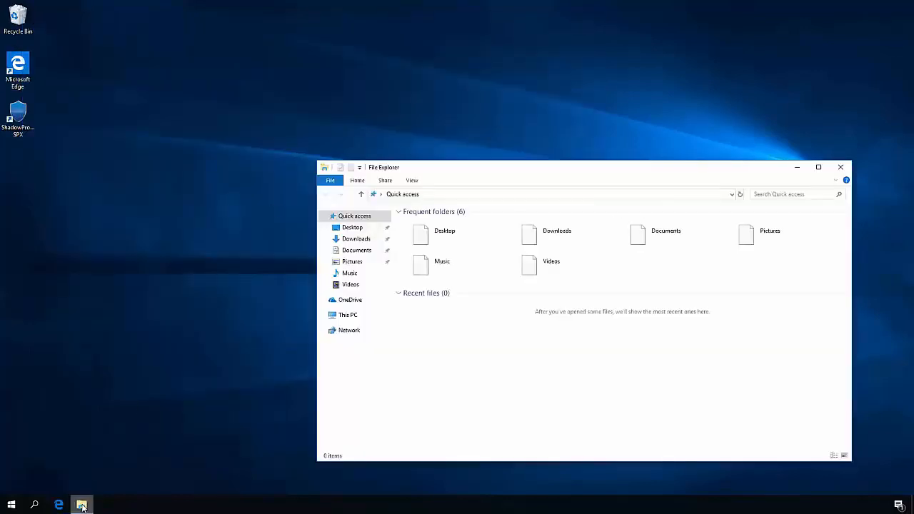
pyautogui.click(376, 239)
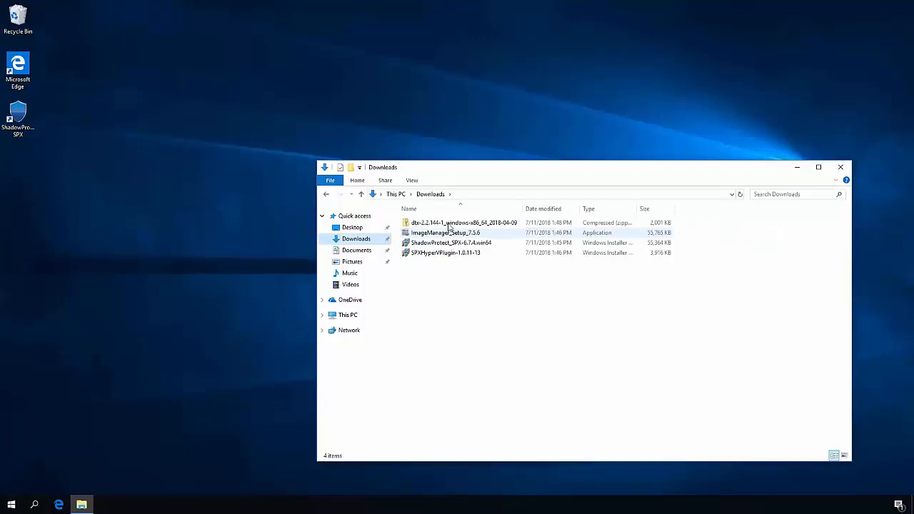
pyautogui.rightClick(449, 226)
pyautogui.click(495, 256)
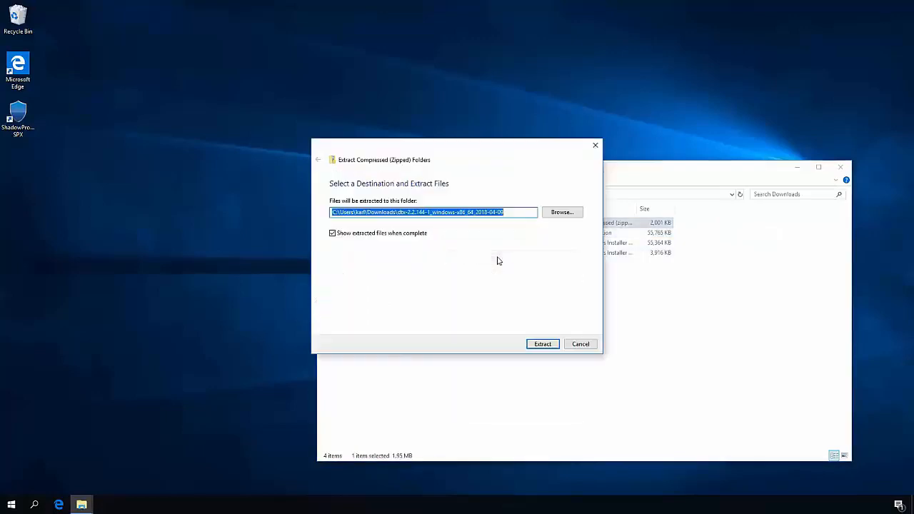
pyautogui.click(548, 346)
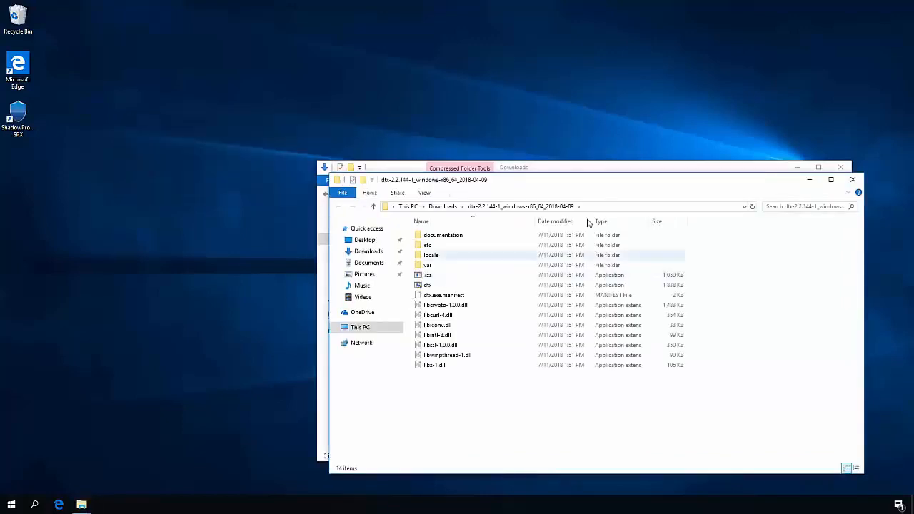
# - Switch to Microsoft Edge and open the StorageCraft support site at support.storagecraft.com
pyautogui.click(58, 505)
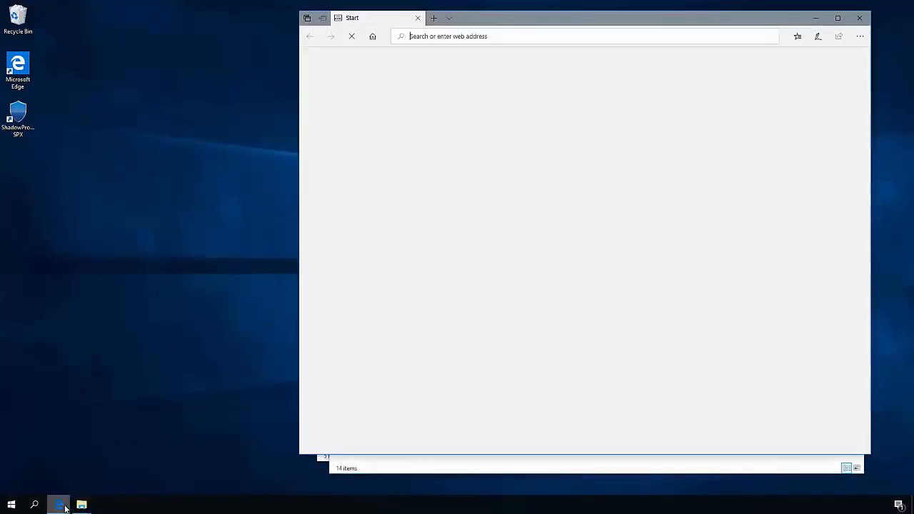
pyautogui.write('supp')
pyautogui.press('Return')
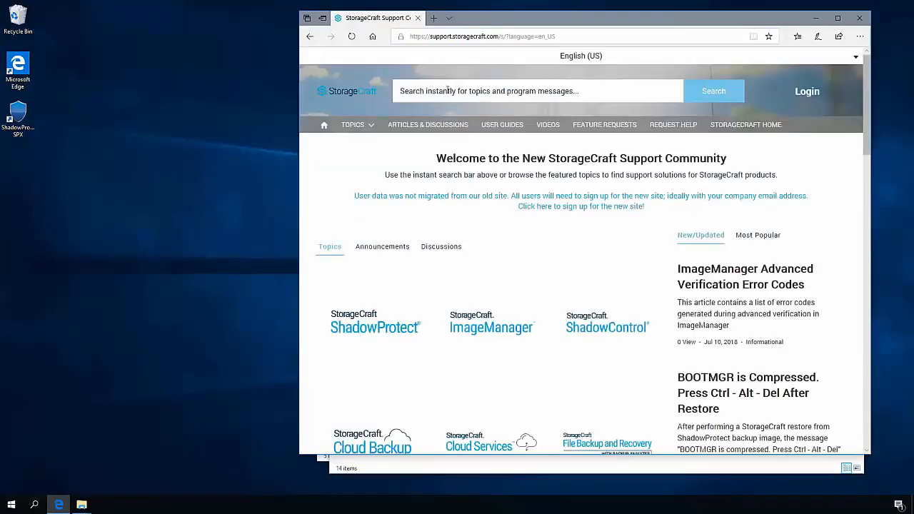
# - Search the support site for "server tuning" and open the article Tuning Guide for StorageCraft Software on Servers
pyautogui.click(448, 91)
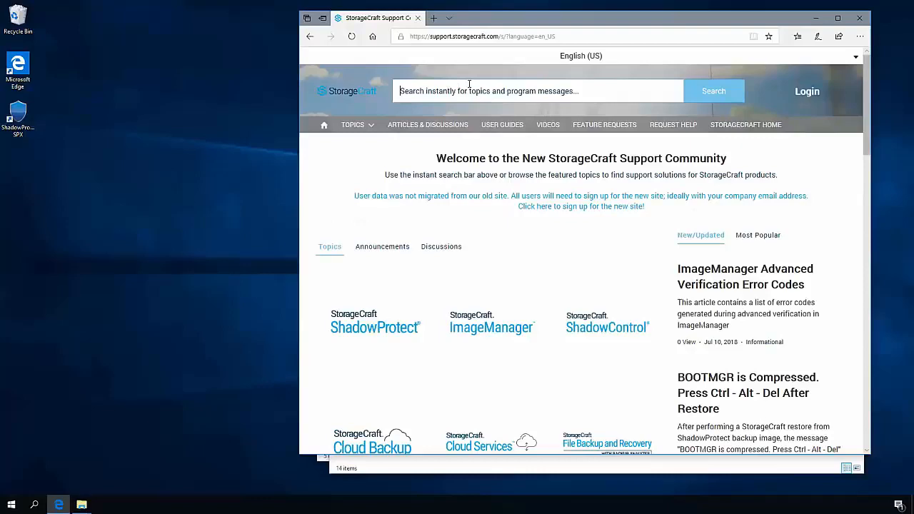
pyautogui.write('server tu')
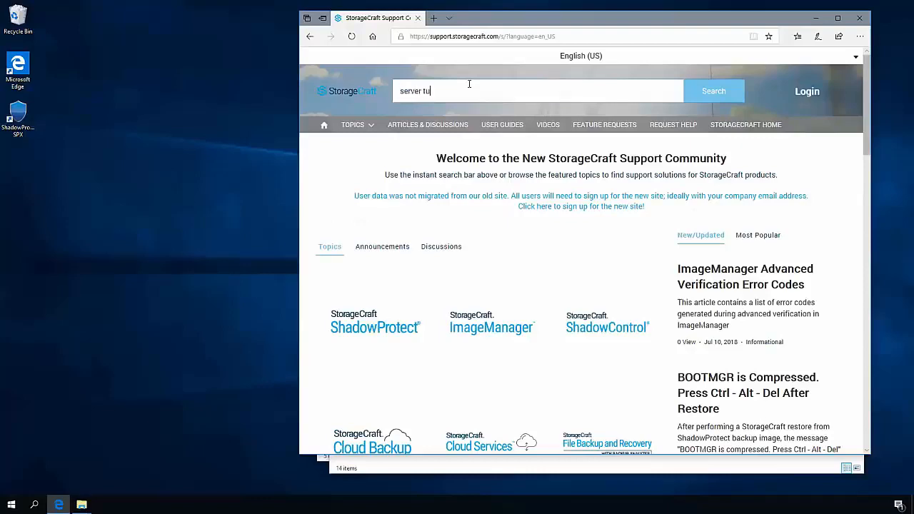
pyautogui.write('ning')
pyautogui.press('Return')
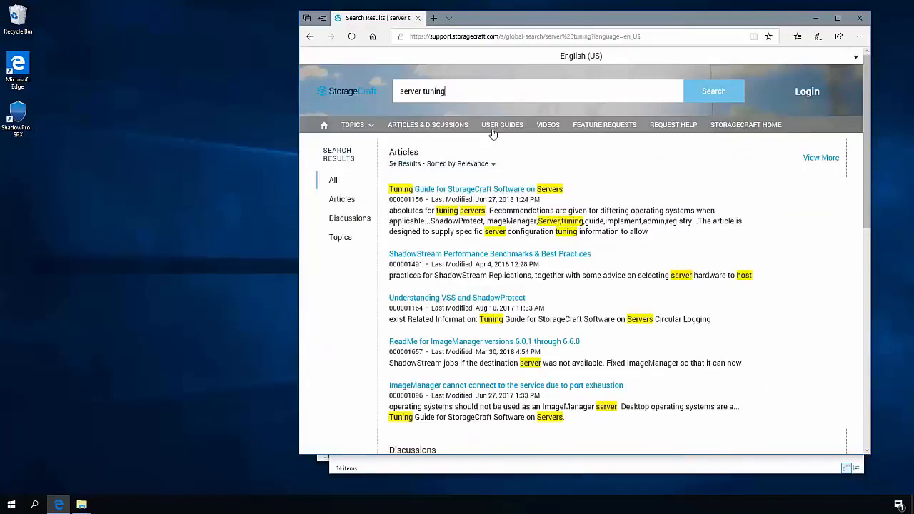
pyautogui.click(492, 190)
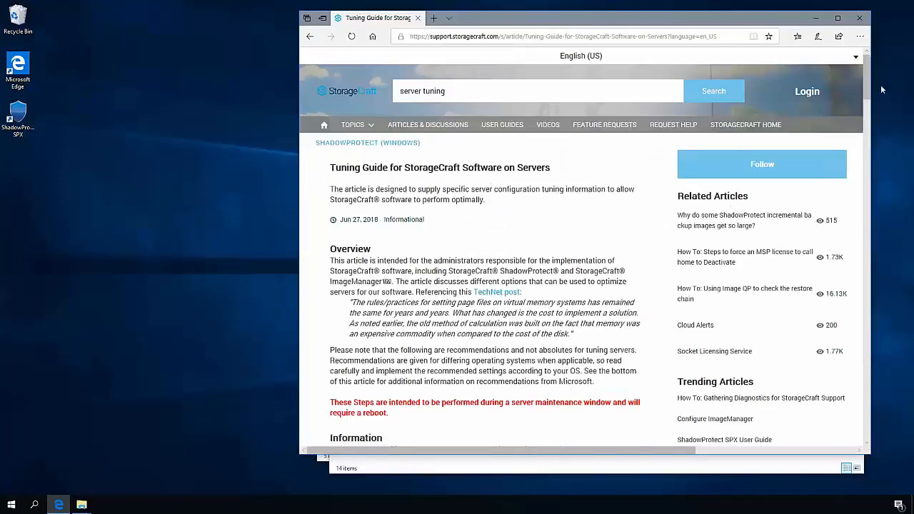
# - Find the section Use DTX to apply settings in the StorageCraft server tuning guide
pyautogui.scroll(-5, 867, 81)
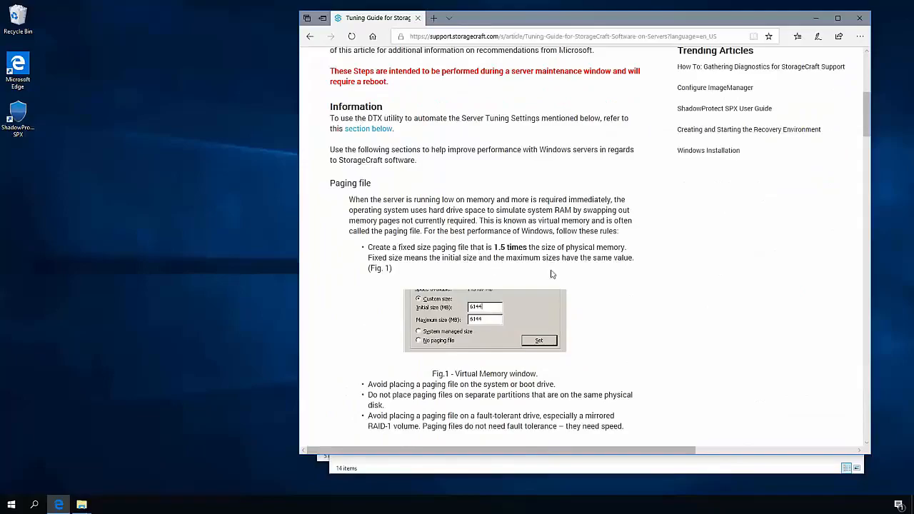
pyautogui.scroll(-3, 865, 136)
pyautogui.moveTo(866, 136); pyautogui.dragTo(839, 313)
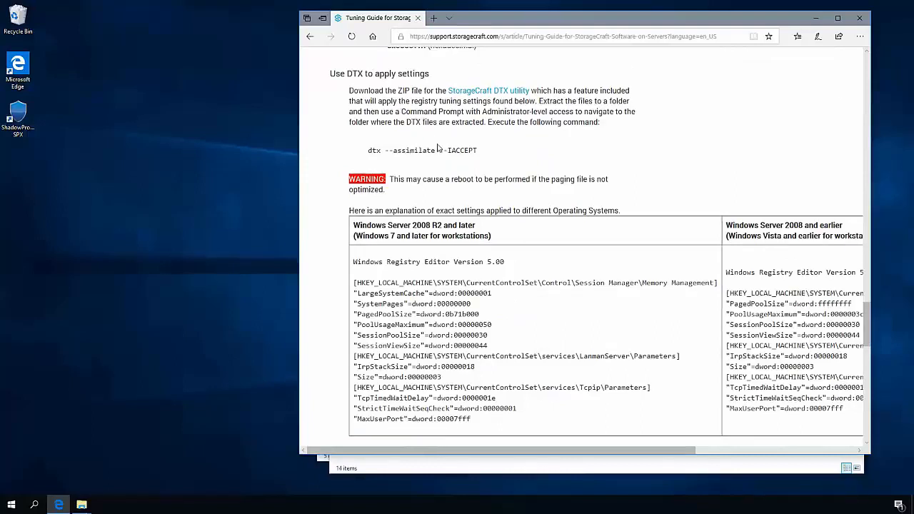
# - Open Command Prompt as administrator and turn off hibernation with powercfg.exe /h off
pyautogui.rightClick(12, 505)
pyautogui.press('Return')
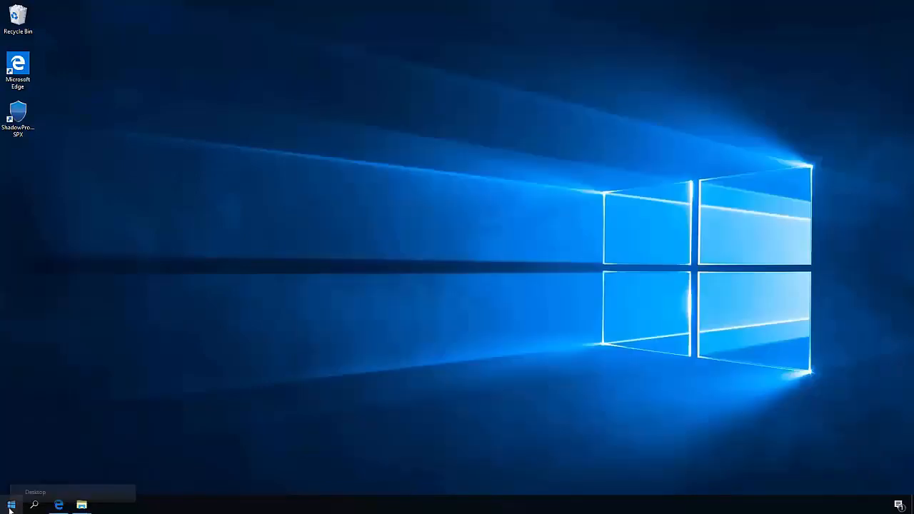
pyautogui.click(12, 505)
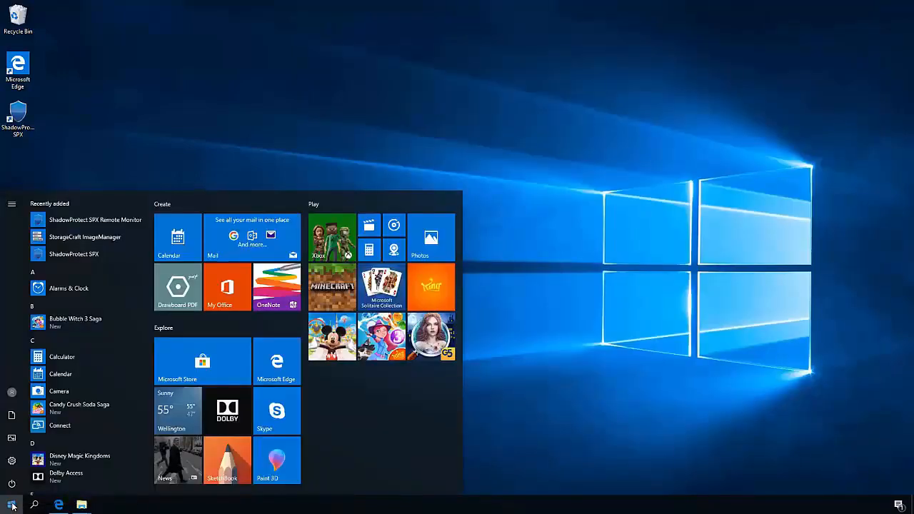
pyautogui.write('cmd')
pyautogui.rightClick(111, 241)
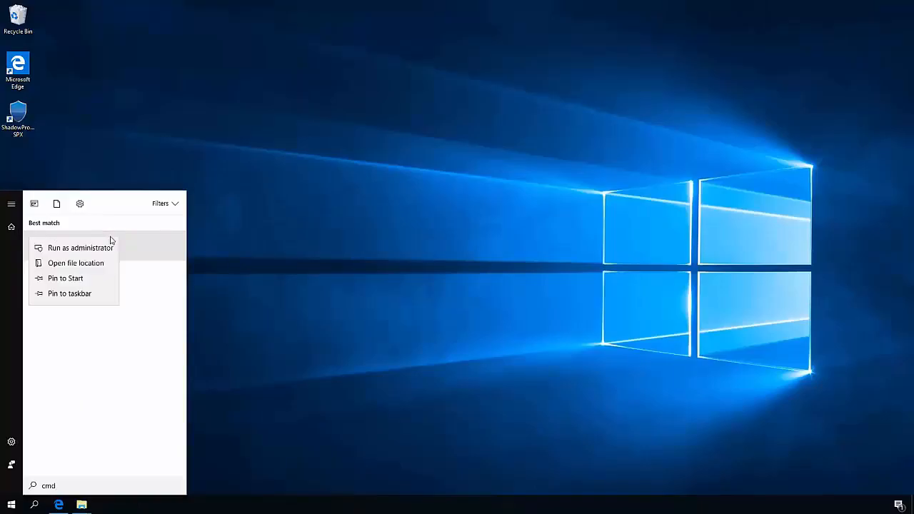
pyautogui.click(100, 248)
pyautogui.click(430, 318)
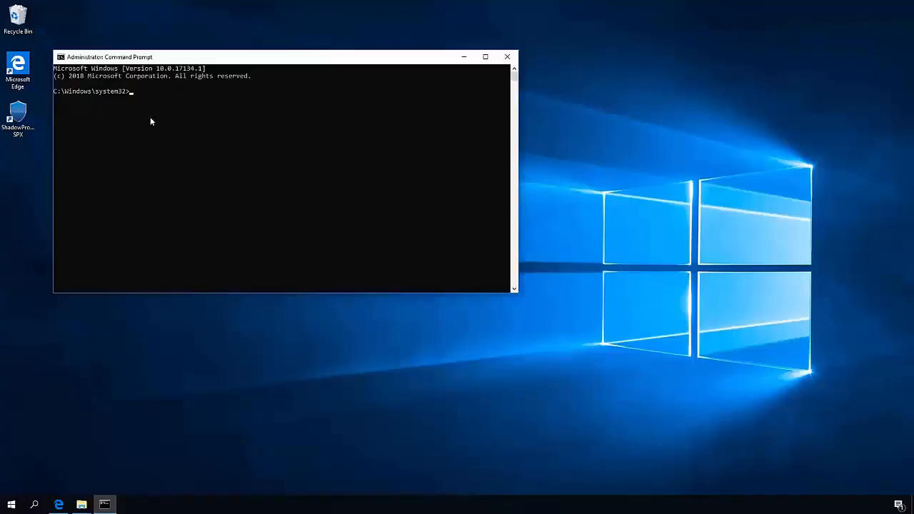
pyautogui.write('powercfg.exe /h off')
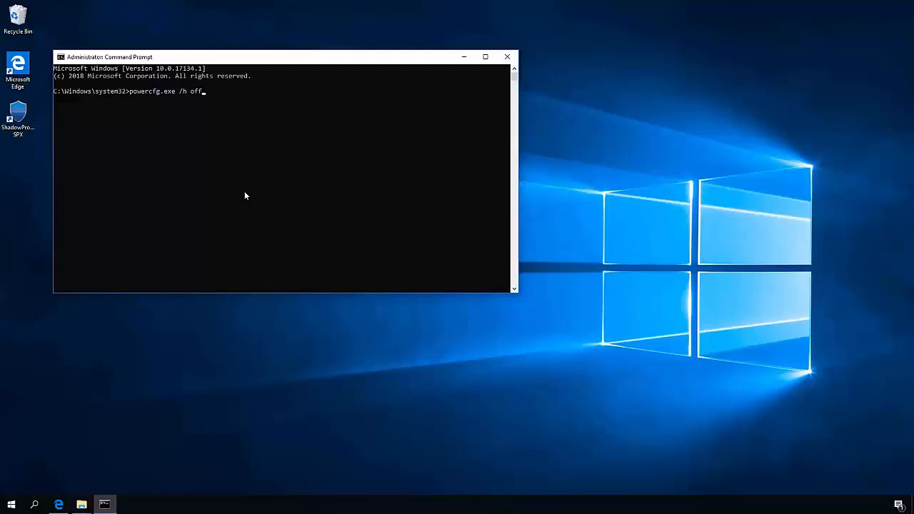
pyautogui.press('Return')
# - Change the administrator Command Prompt's directory to the extracted dtx-2.2.144-1_windows-x86_64_2018-04-09 folder in Downloads, using the path copied from File Explorer
pyautogui.moveTo(82, 504)
pyautogui.click(146, 462)
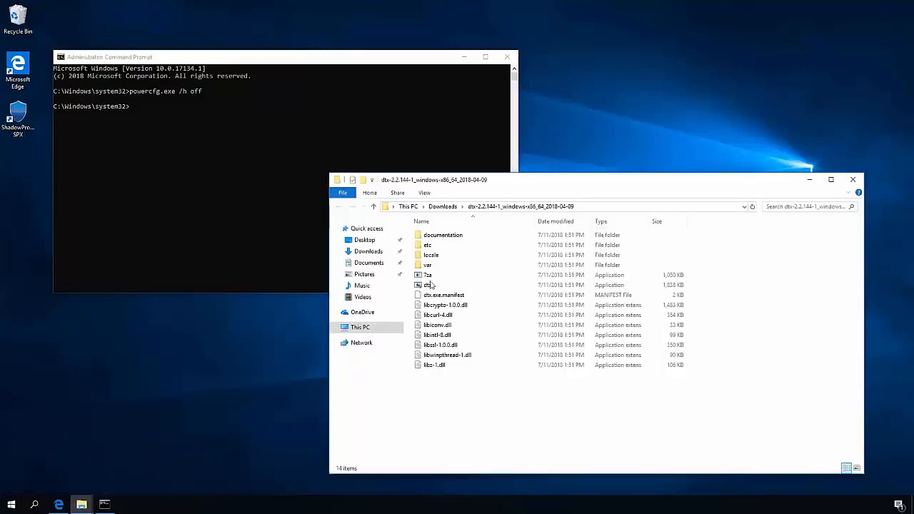
pyautogui.click(597, 207)
pyautogui.hotkey('ctrl', 'c')
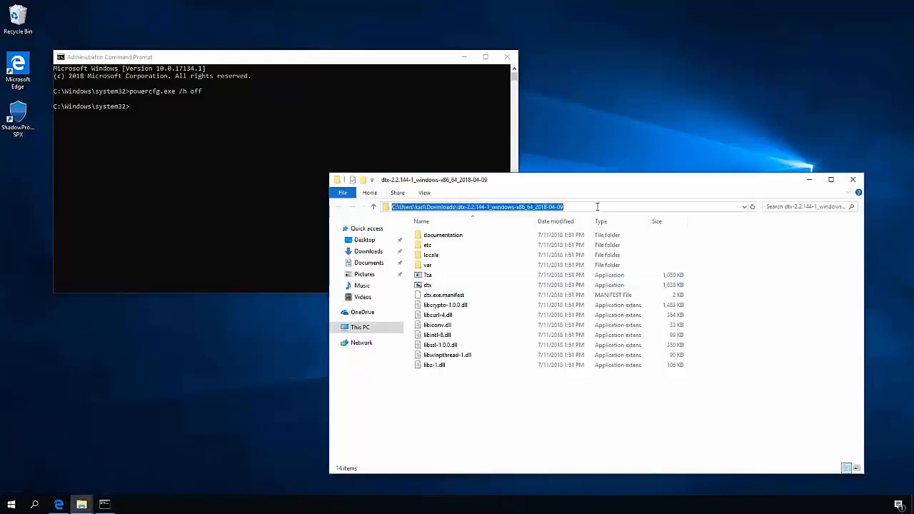
pyautogui.click(173, 194)
pyautogui.write('cd')
pyautogui.hotkey('ctrl', 'v')
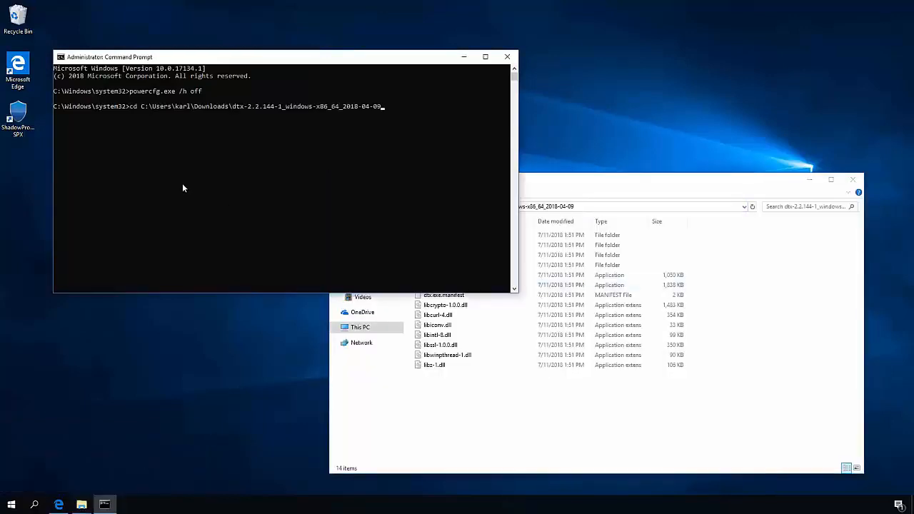
pyautogui.press('Return')
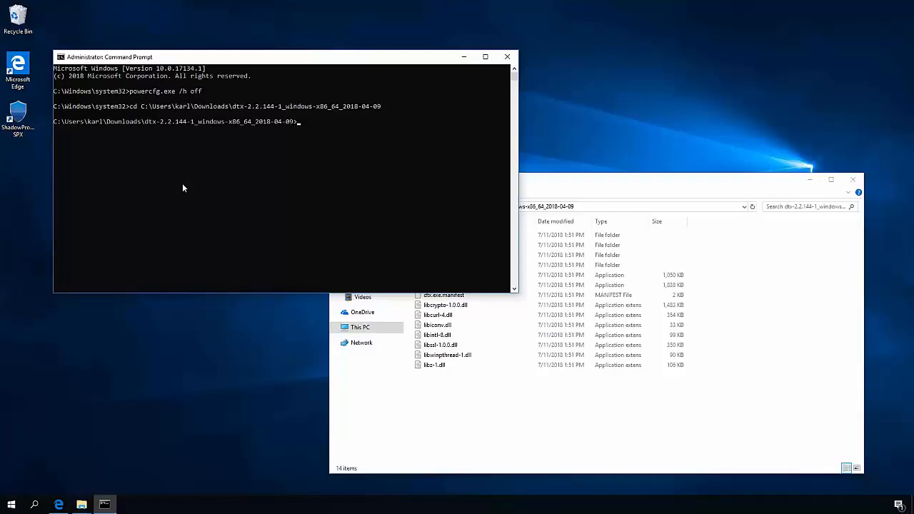
# - Copy the command dtx --assimilate --IACCEPT from the tuning guide, run it in the administrator Command Prompt and dismiss the sign-out notice
pyautogui.click(59, 505)
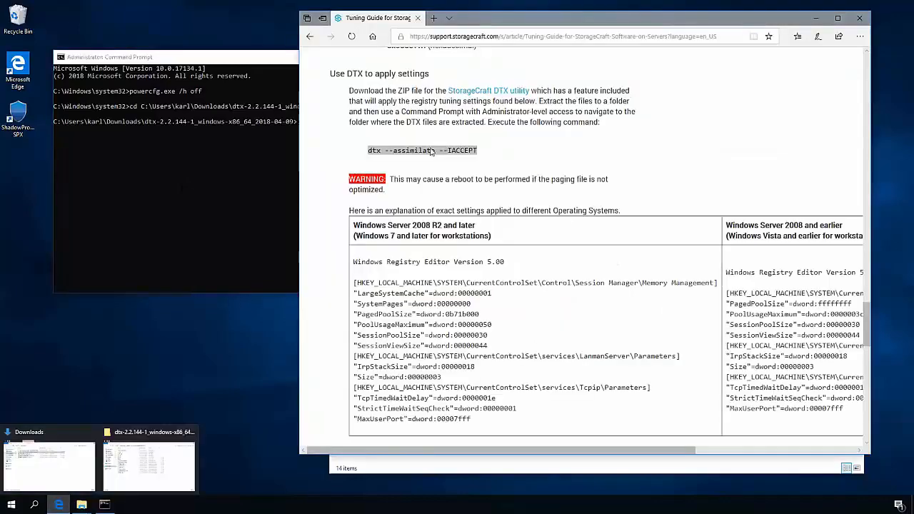
pyautogui.rightClick(430, 151)
pyautogui.click(418, 154)
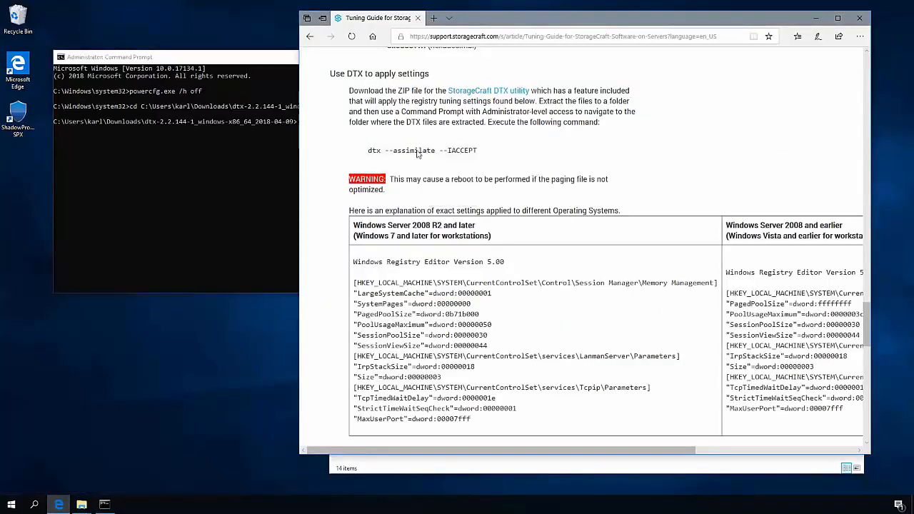
pyautogui.rightClick(417, 154)
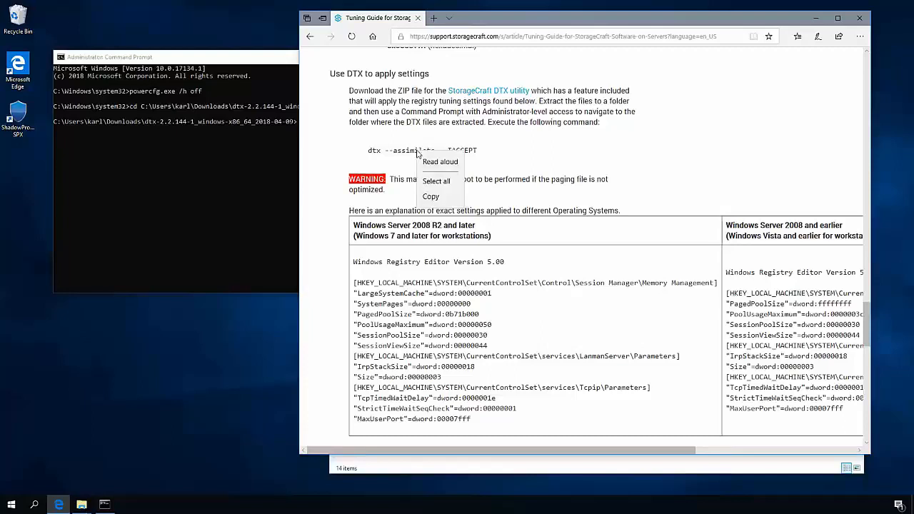
pyautogui.click(419, 204)
pyautogui.click(198, 178)
pyautogui.rightClick(304, 152)
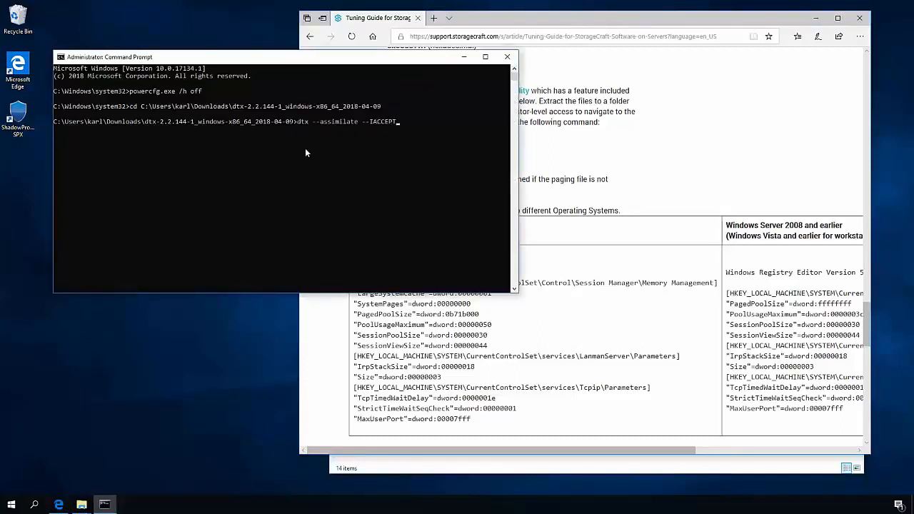
pyautogui.press('Return')
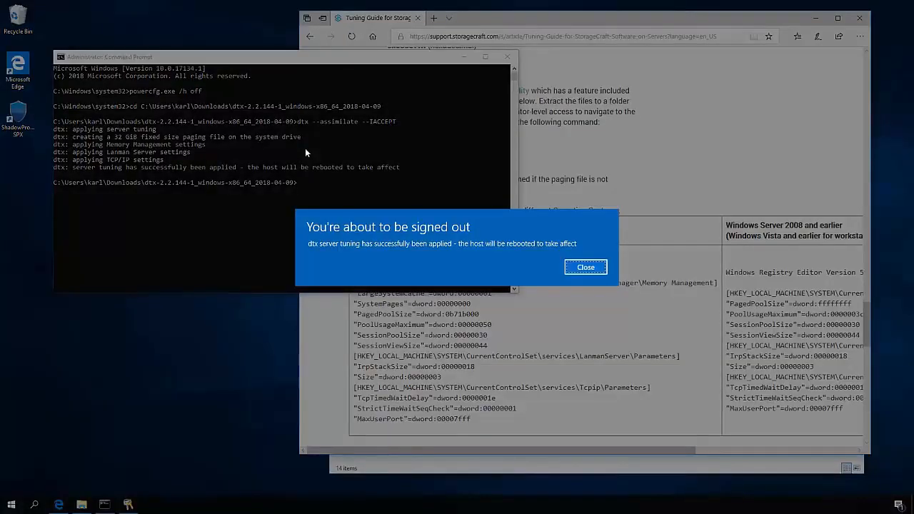
pyautogui.click(585, 267)
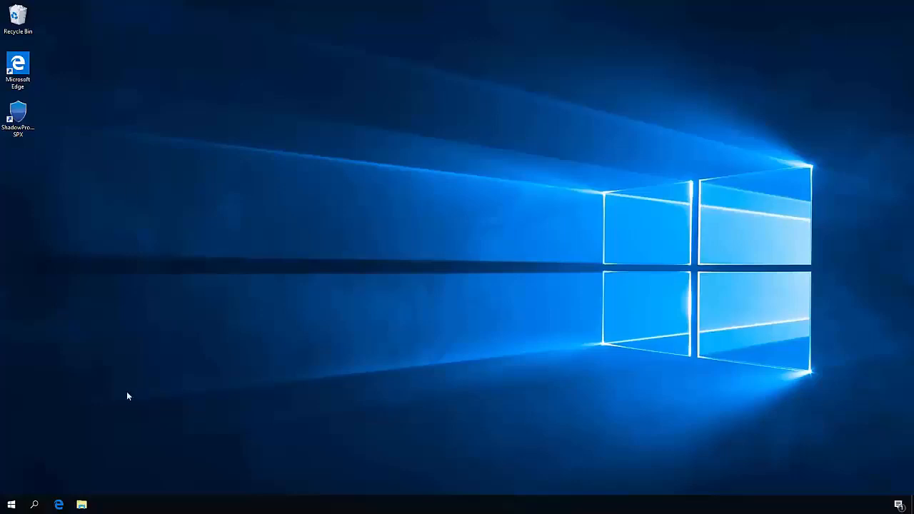
# - Install the StorageCraft VirtualBoot Hyper-V Plugin from SPXHyperVPlugin-1.0.11-13 in Downloads, accepting the licence and keeping the default folder, and close File Explorer
pyautogui.click(82, 505)
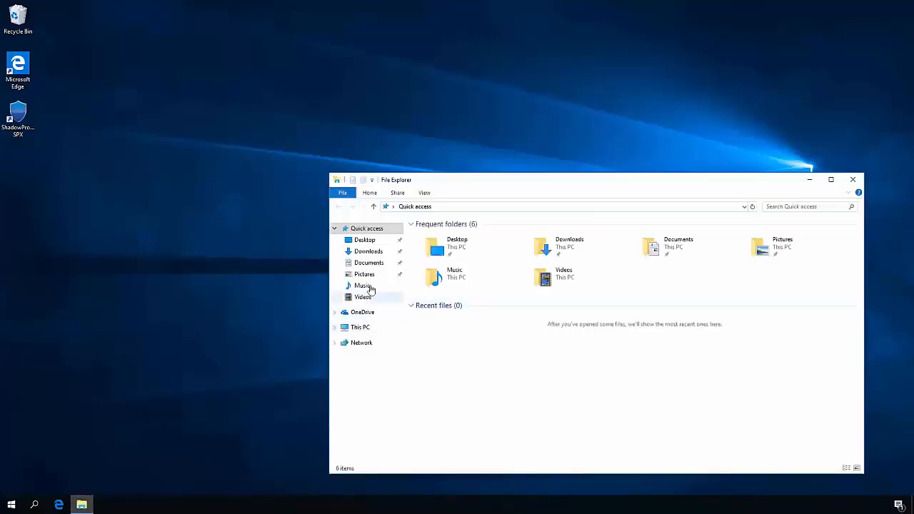
pyautogui.click(373, 252)
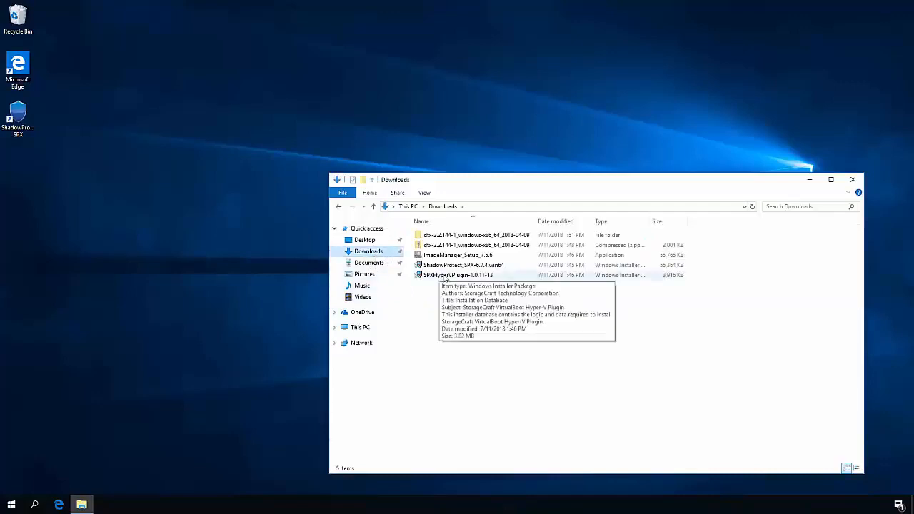
pyautogui.doubleClick(444, 277)
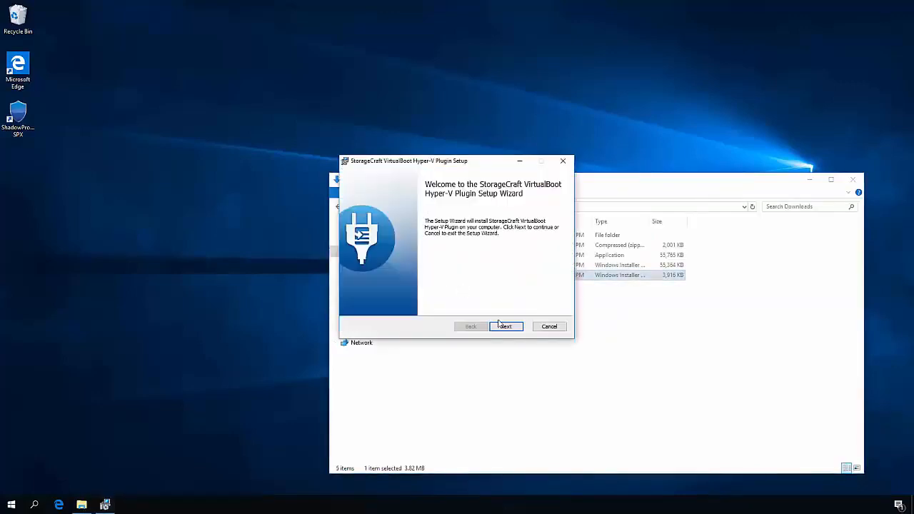
pyautogui.click(513, 328)
pyautogui.click(446, 306)
pyautogui.click(508, 326)
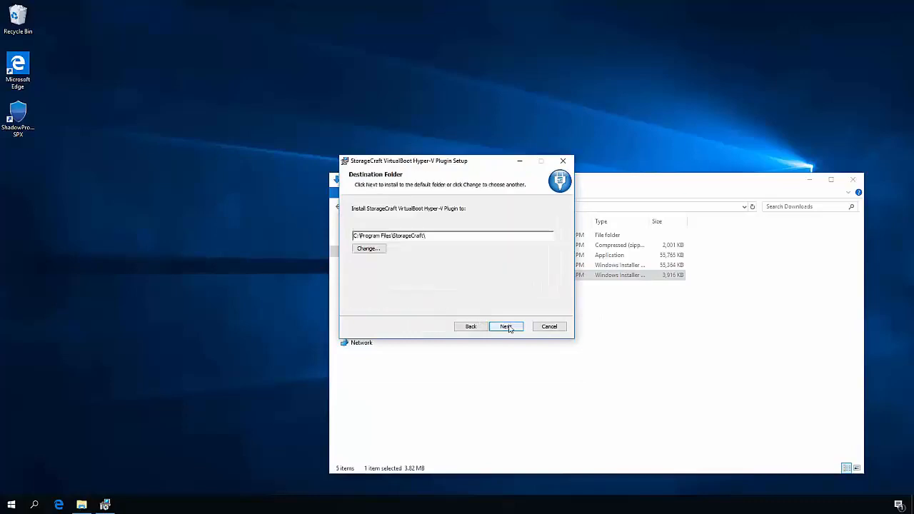
pyautogui.click(507, 326)
pyautogui.click(508, 328)
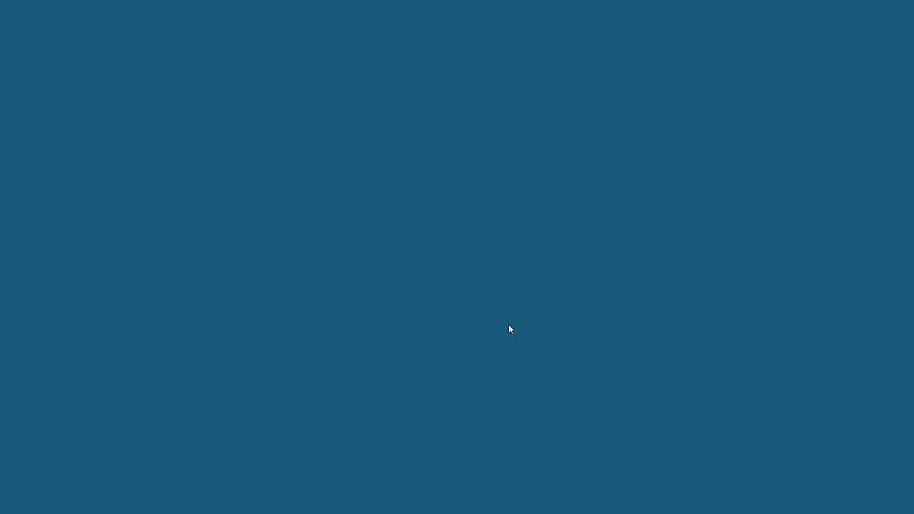
pyautogui.click(408, 318)
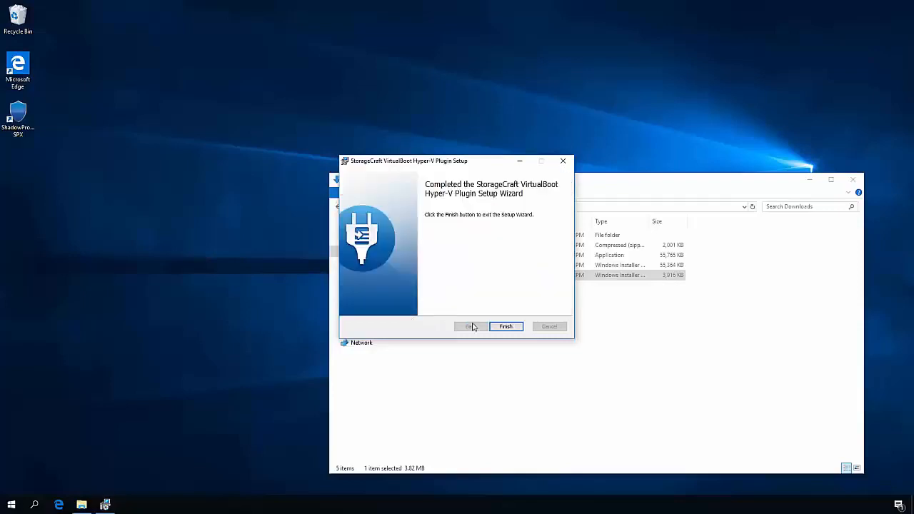
pyautogui.click(505, 327)
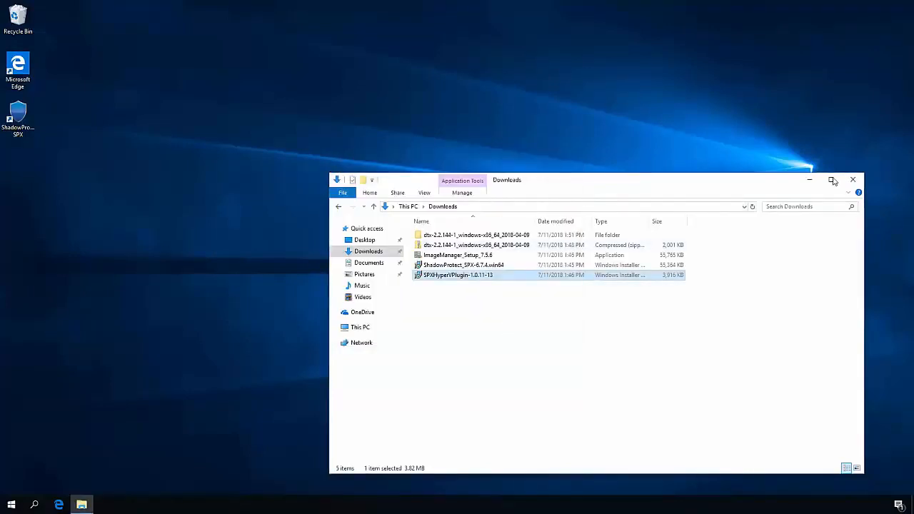
pyautogui.click(853, 179)
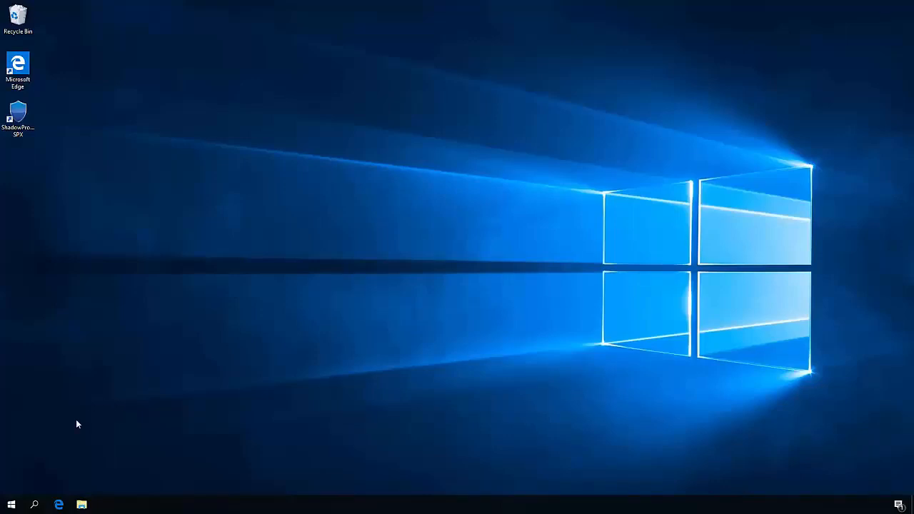
# - Set the Windows power plan to High performance, check its display and sleep settings, and close the power settings windows
pyautogui.rightClick(14, 506)
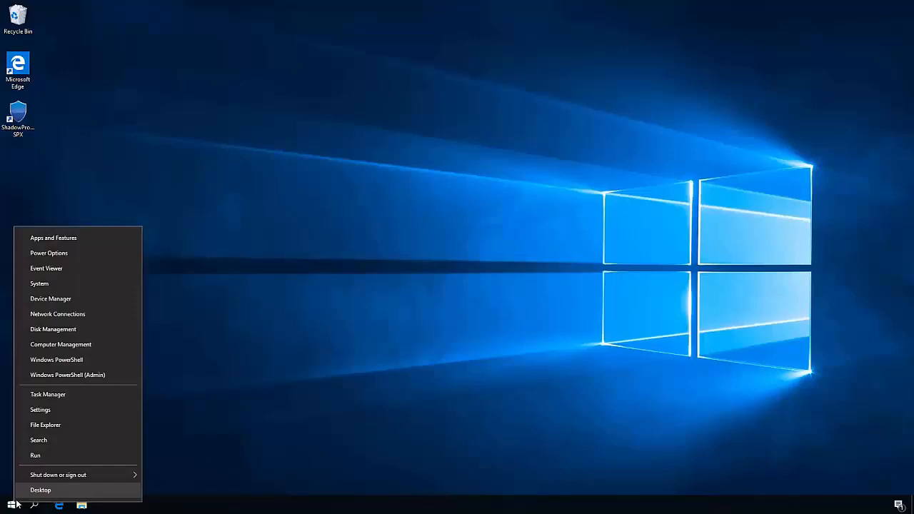
pyautogui.click(87, 253)
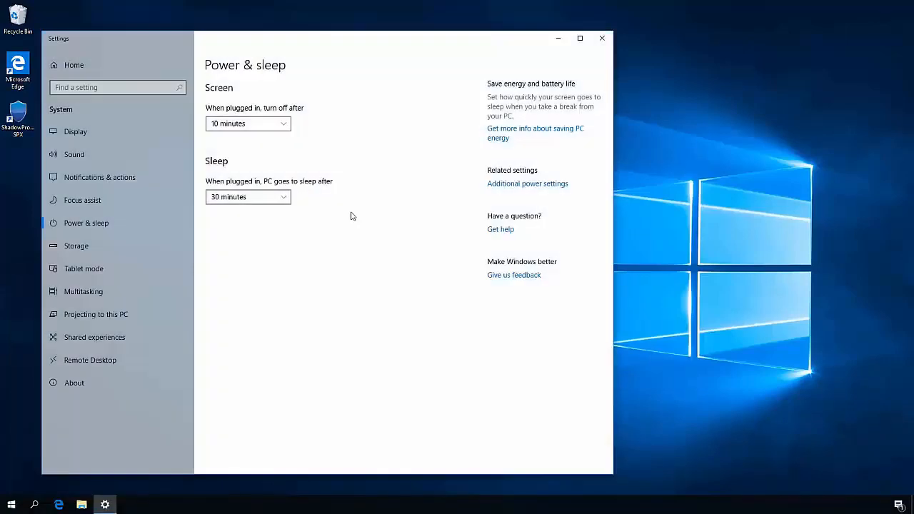
pyautogui.click(537, 188)
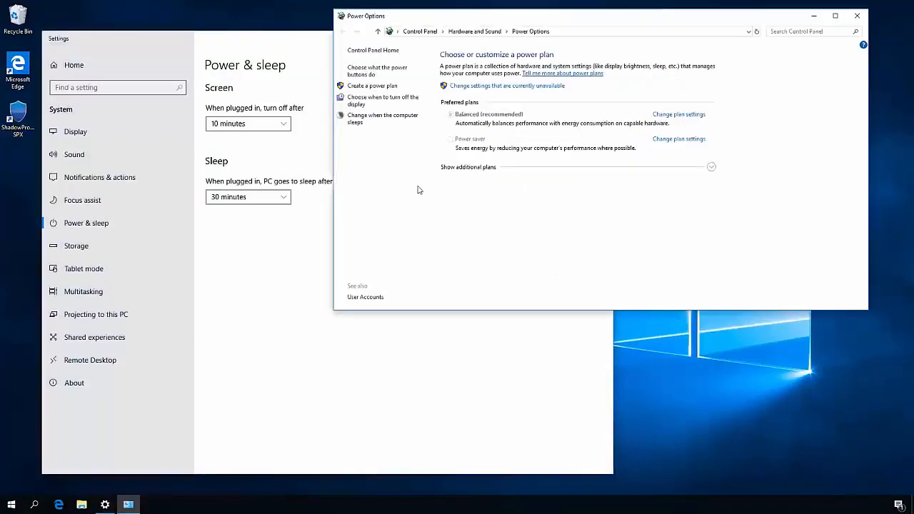
pyautogui.click(522, 87)
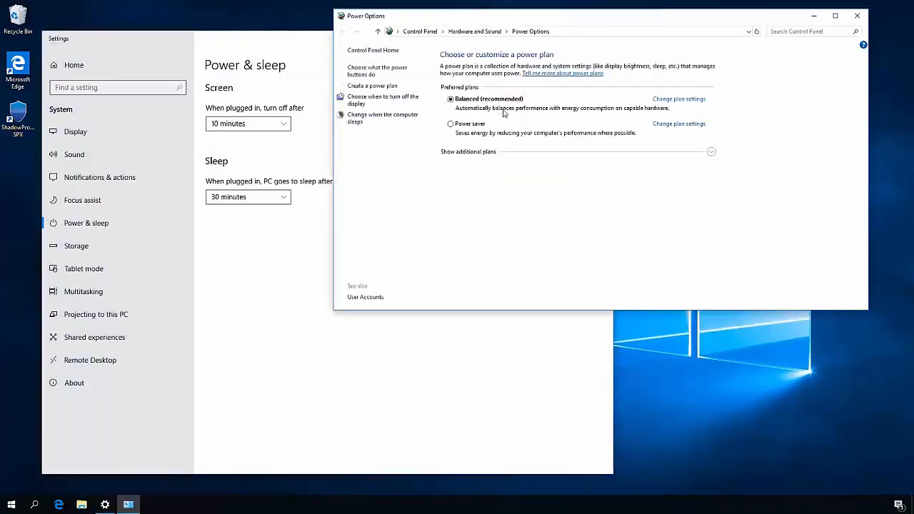
pyautogui.click(499, 152)
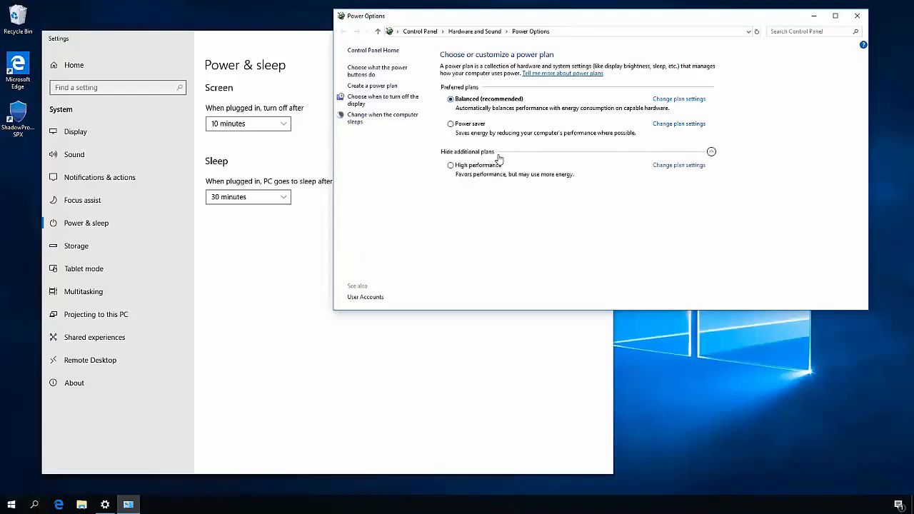
pyautogui.click(492, 166)
pyautogui.click(666, 166)
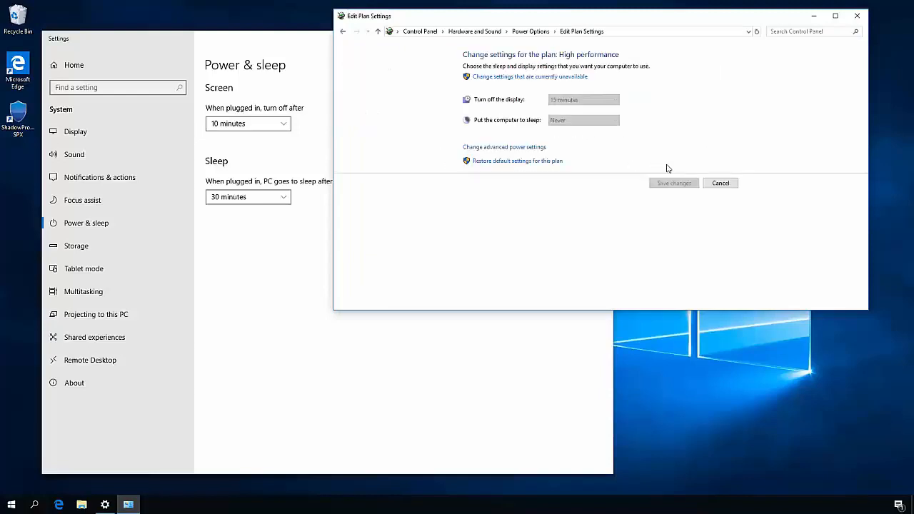
pyautogui.click(857, 16)
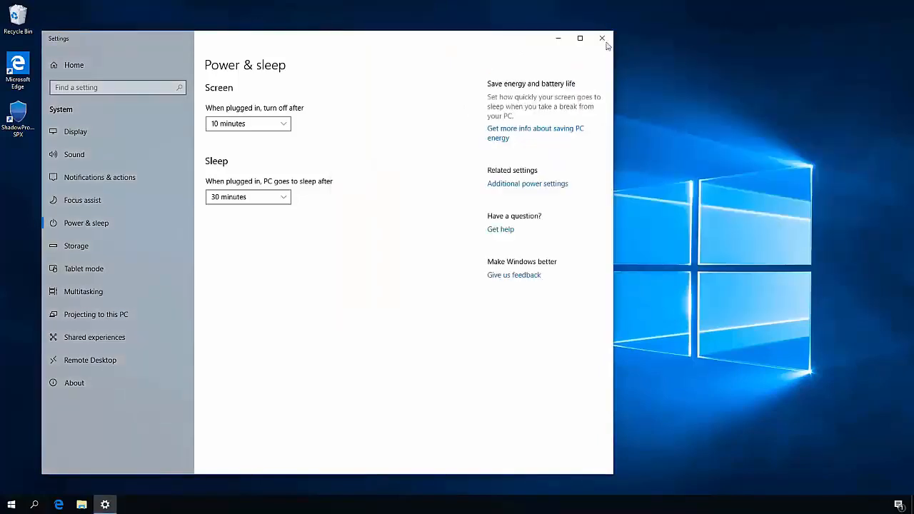
pyautogui.click(603, 38)
# - Search Windows for imagemanager and open StorageCraft ImageManager
pyautogui.click(9, 505)
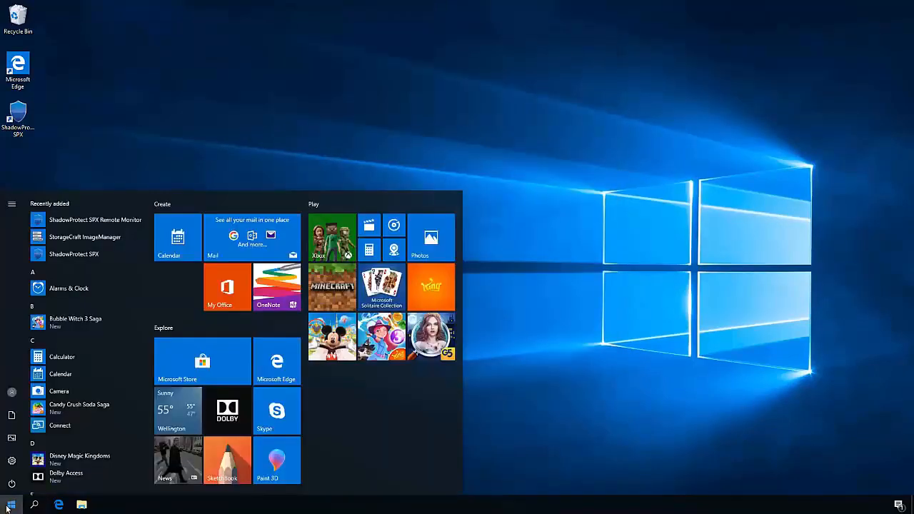
pyautogui.write('imagemanager')
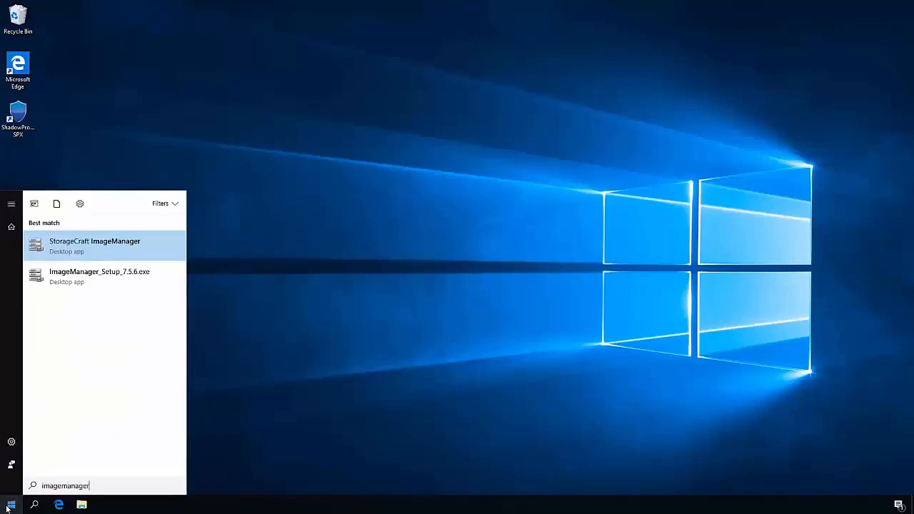
pyautogui.click(74, 247)
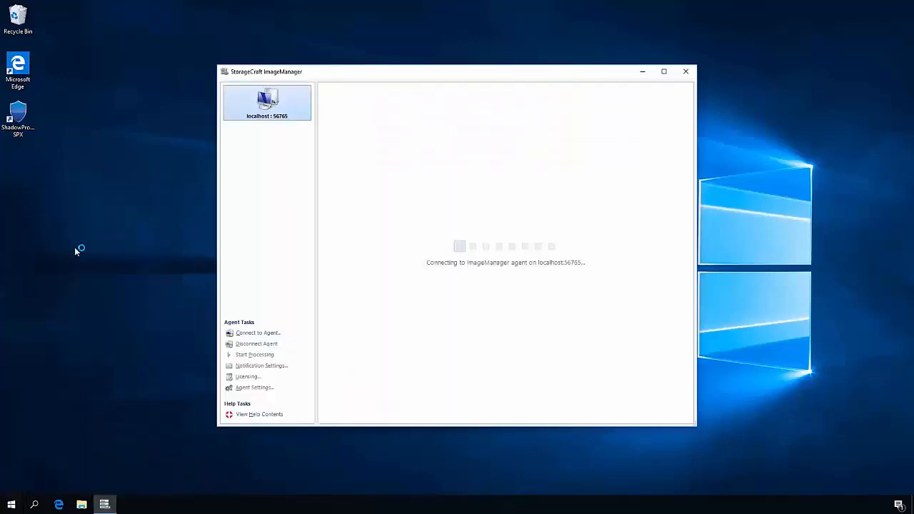
# - Enter and confirm a new password for the ImageManager agent and dismiss the confirmation message
pyautogui.click(511, 338)
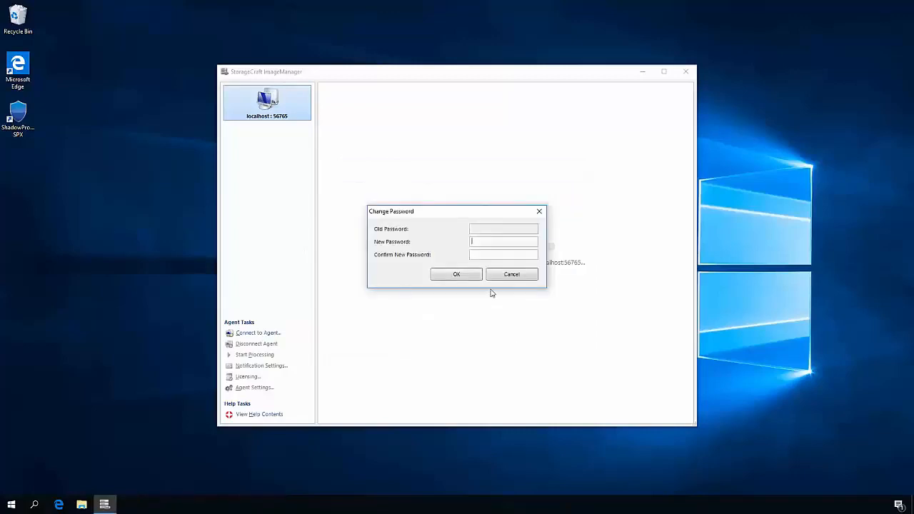
pyautogui.write('••••••••••')
pyautogui.press('Tab')
pyautogui.write('••••••••••')
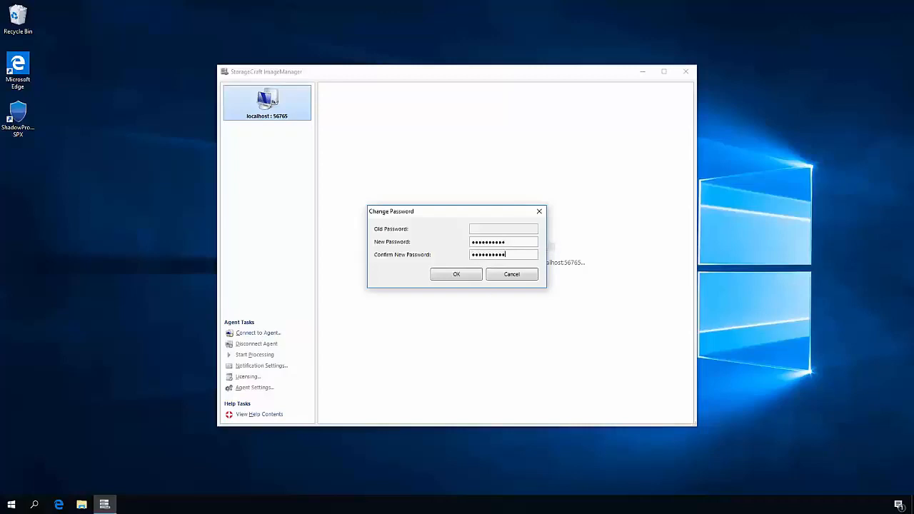
pyautogui.click(468, 276)
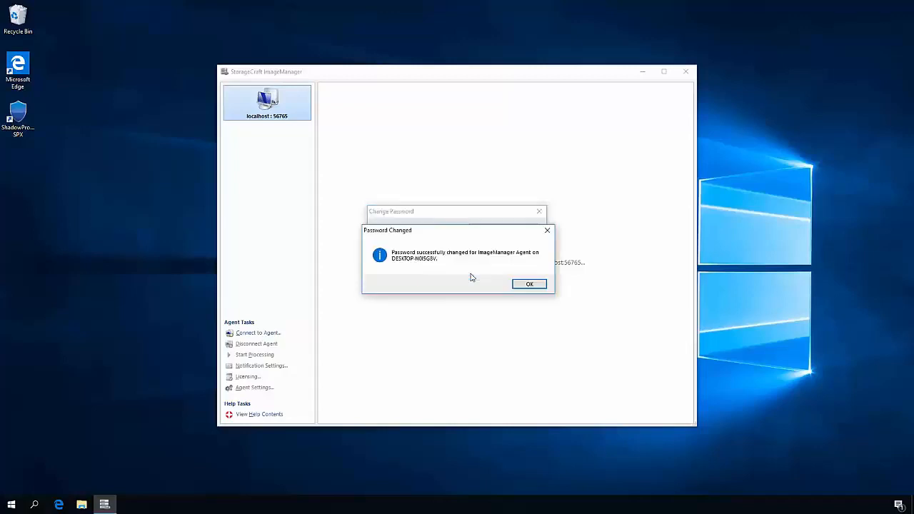
pyautogui.click(528, 284)
# - Add E:\BackupStore as a managed folder with the folder type Backup Store and save it
pyautogui.rightClick(473, 218)
pyautogui.click(495, 223)
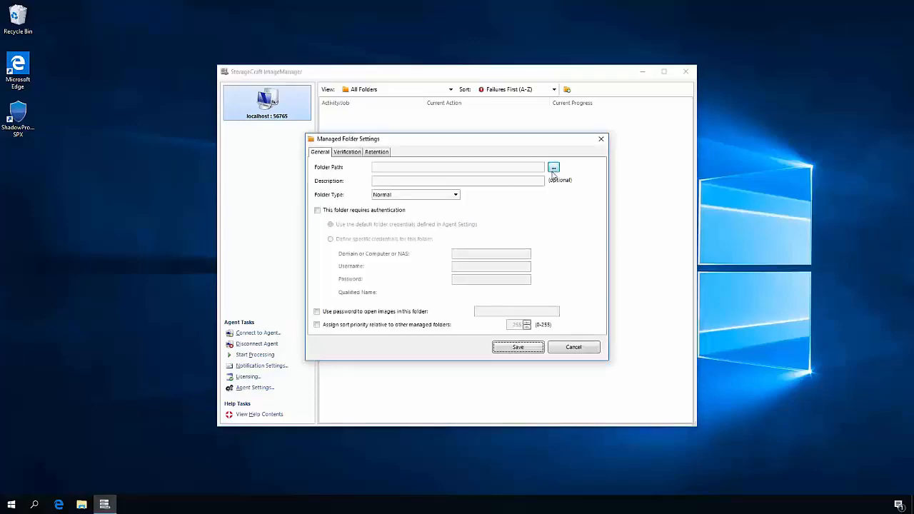
pyautogui.click(554, 168)
pyautogui.doubleClick(388, 186)
pyautogui.click(406, 205)
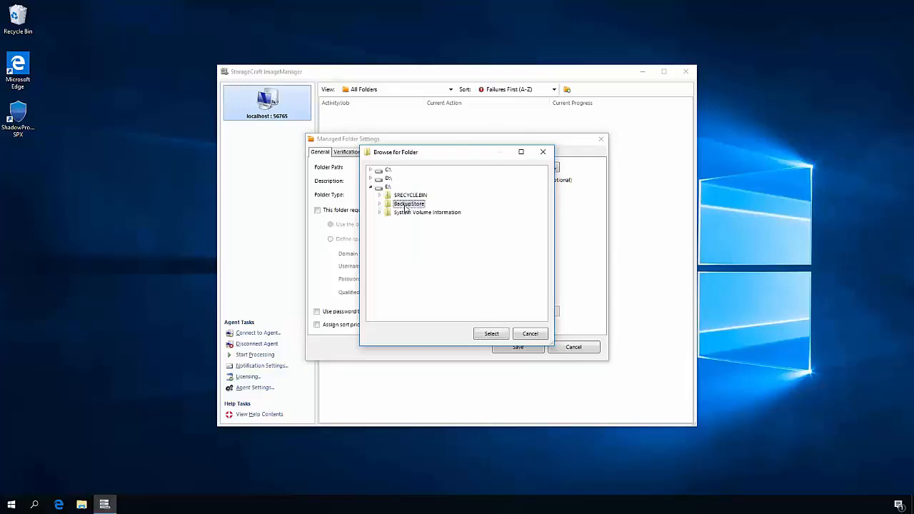
pyautogui.click(492, 334)
pyautogui.click(409, 198)
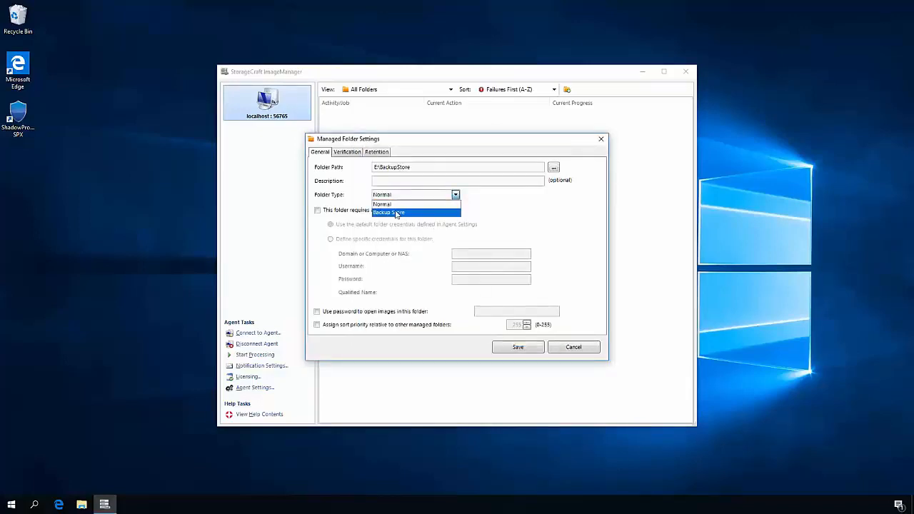
pyautogui.click(397, 210)
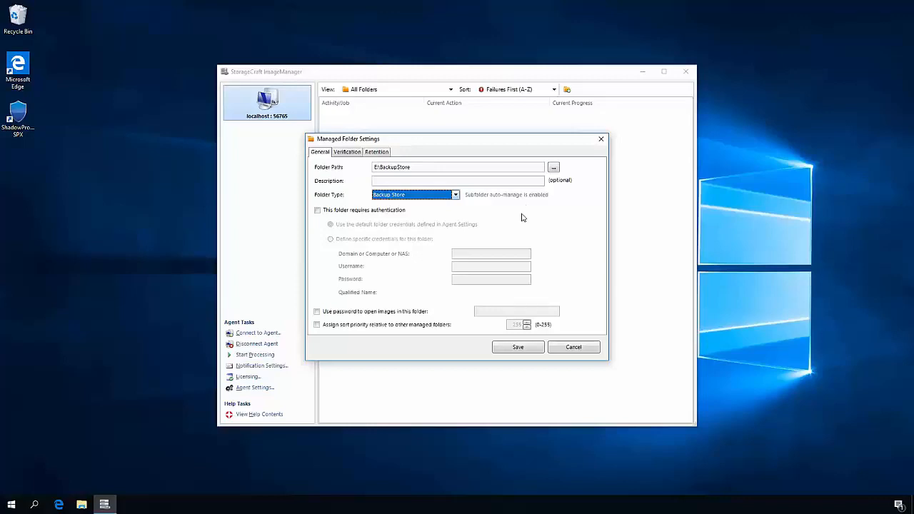
pyautogui.click(520, 349)
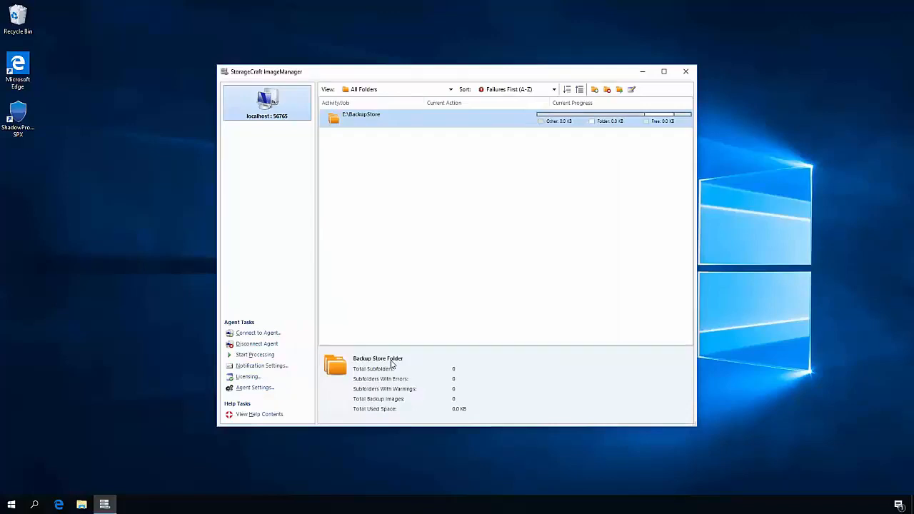
# - Set the SMTP server for notification emails to smtp.vodafone.co.nz
pyautogui.click(286, 366)
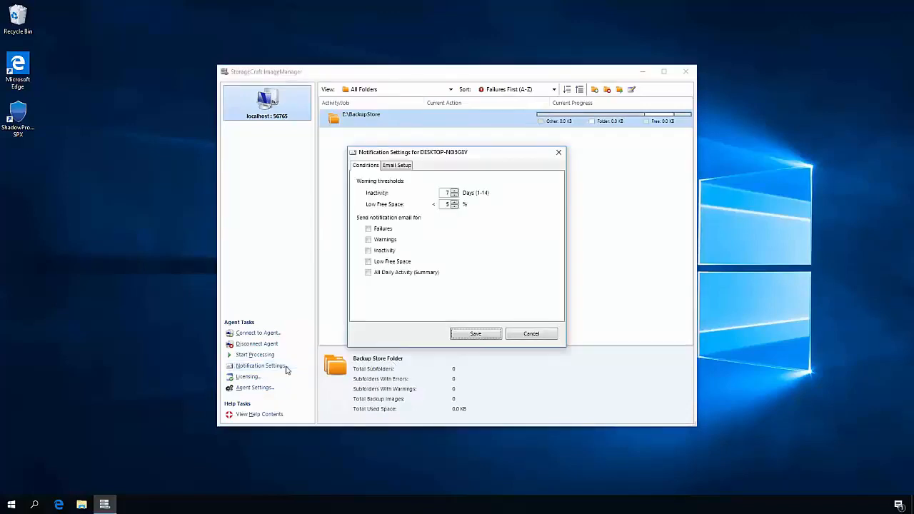
pyautogui.click(400, 166)
pyautogui.click(427, 188)
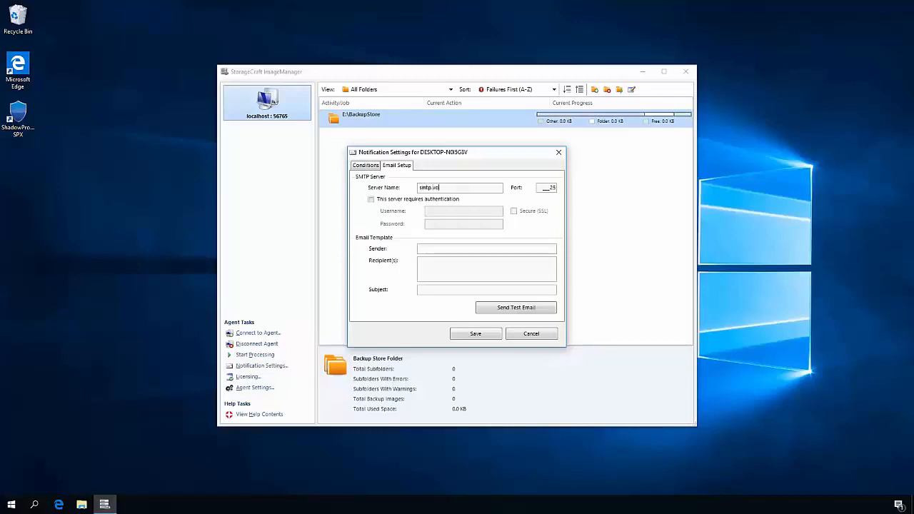
pyautogui.write('nz')
# - Enter the sender and recipient e-mail addresses, set the subject to Backup server, send a test email and save the notification settings
pyautogui.click(440, 247)
pyautogui.click(465, 270)
pyautogui.press('Tab')
pyautogui.write('Backup server')
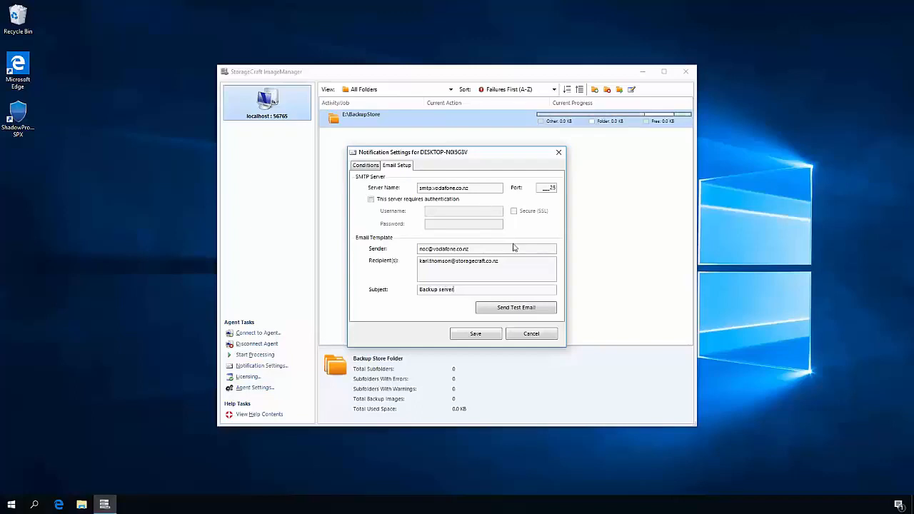
pyautogui.click(499, 309)
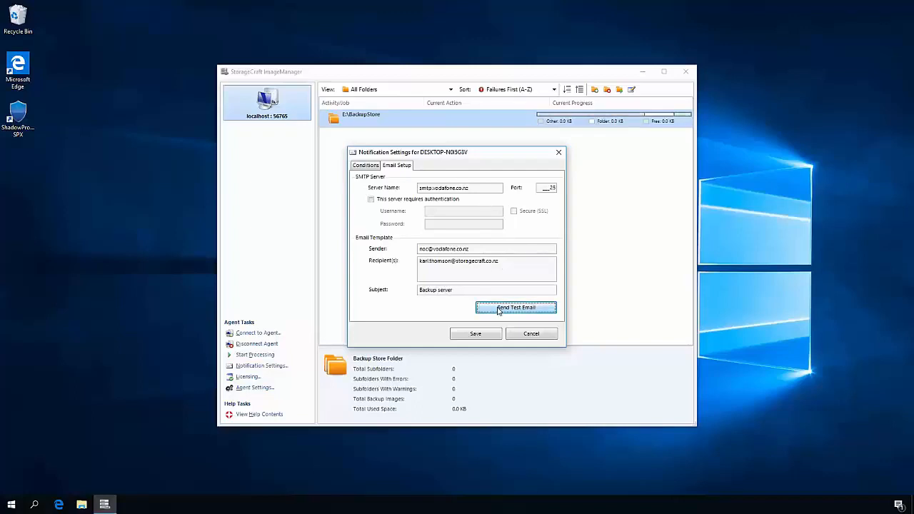
pyautogui.click(471, 336)
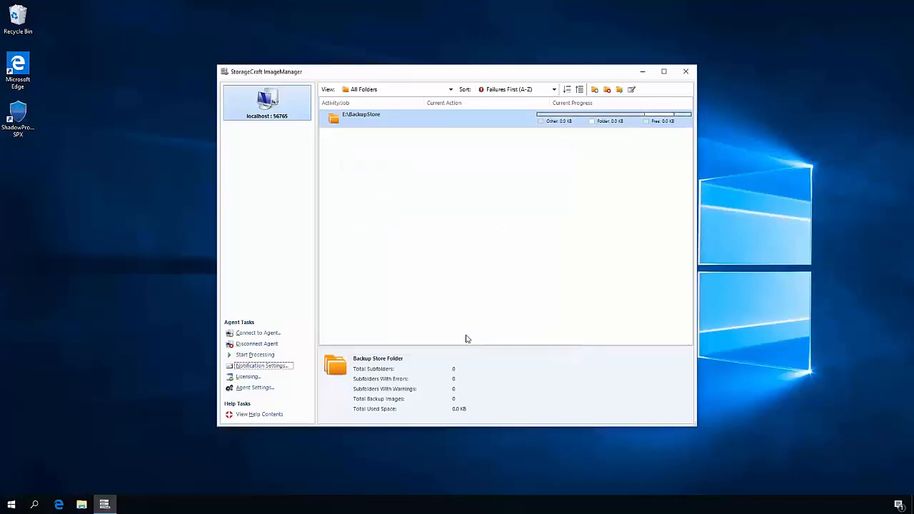
# - In the agent settings, adjust the daily processing time and raise the agent's performance impact to 100%
pyautogui.click(266, 390)
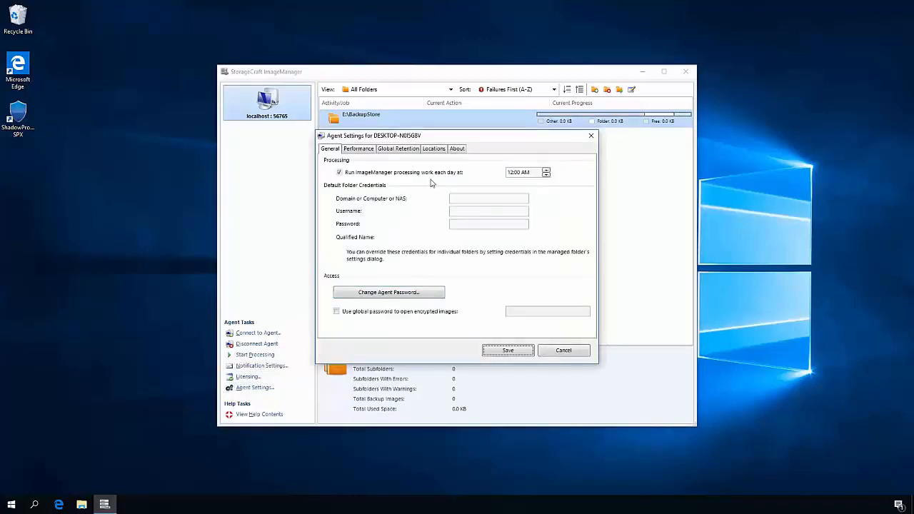
pyautogui.click(514, 173)
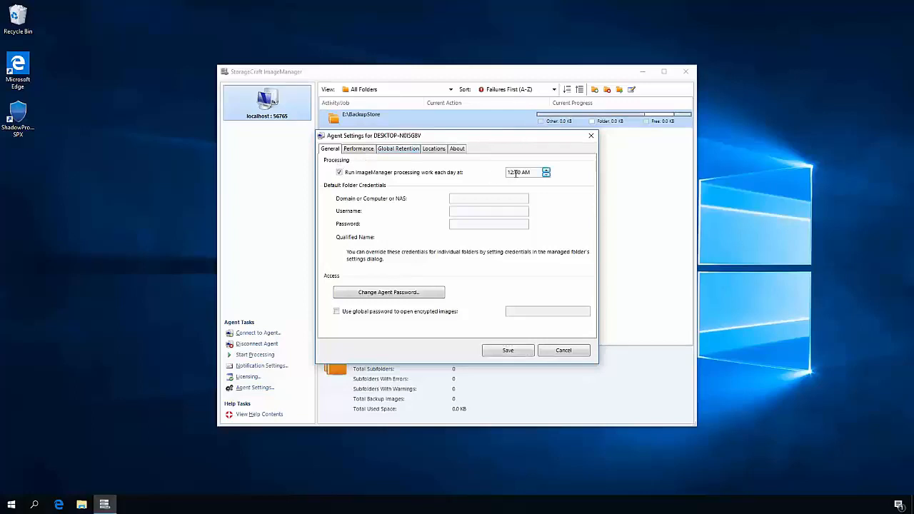
pyautogui.click(546, 170)
pyautogui.click(365, 151)
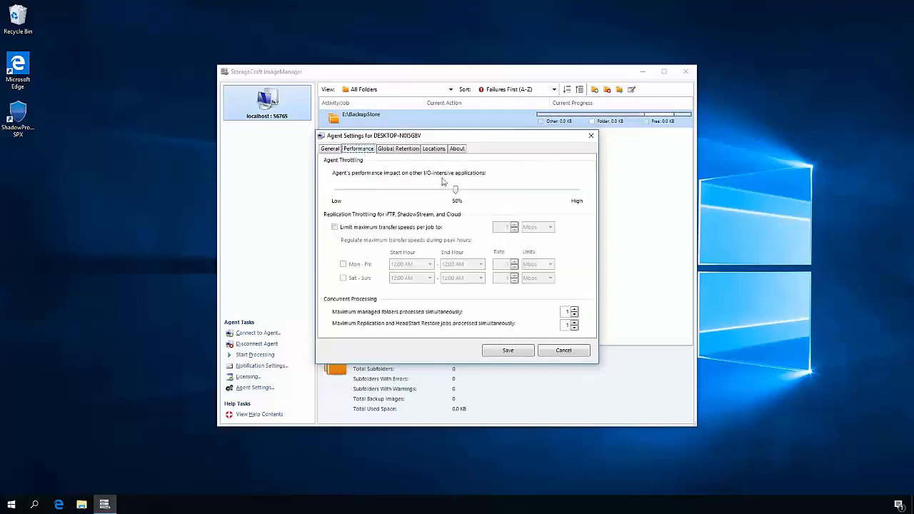
pyautogui.moveTo(455, 190); pyautogui.dragTo(585, 193)
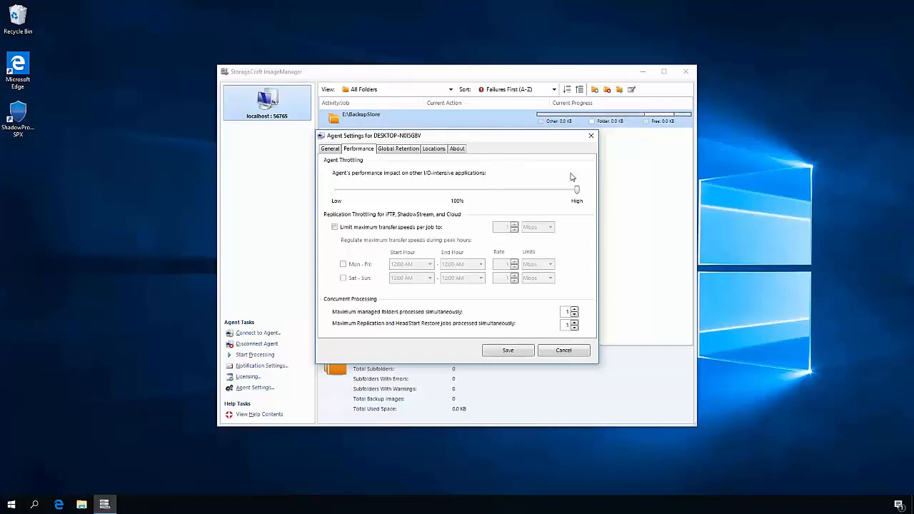
# - Limit the maximum replication transfer speed per job to 80 Mbps
pyautogui.click(403, 229)
pyautogui.click(503, 227)
pyautogui.write('80')
# - Regulate Monday to Friday peak-hour transfers from 8:00 AM to 10:00 PM and change the transfer rate for that period
pyautogui.click(343, 265)
pyautogui.click(430, 265)
pyautogui.click(430, 330)
pyautogui.click(401, 331)
pyautogui.click(481, 264)
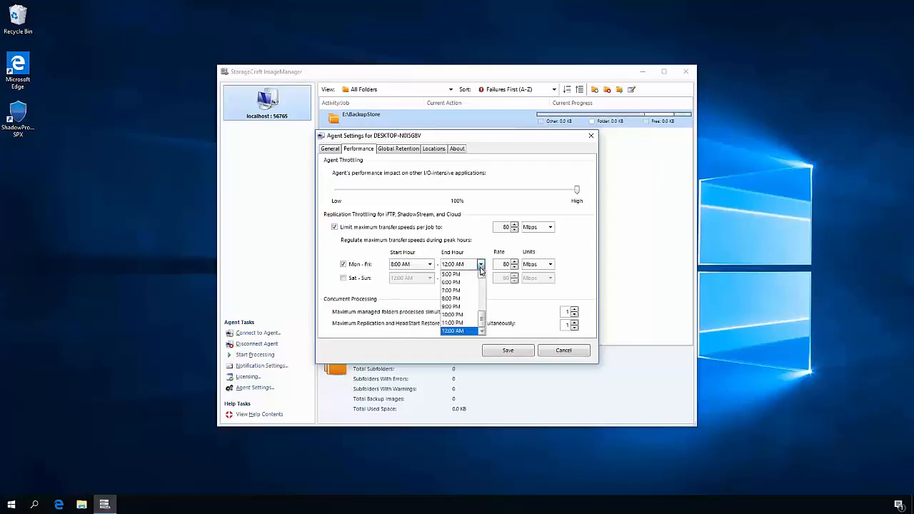
pyautogui.click(461, 314)
pyautogui.doubleClick(509, 265)
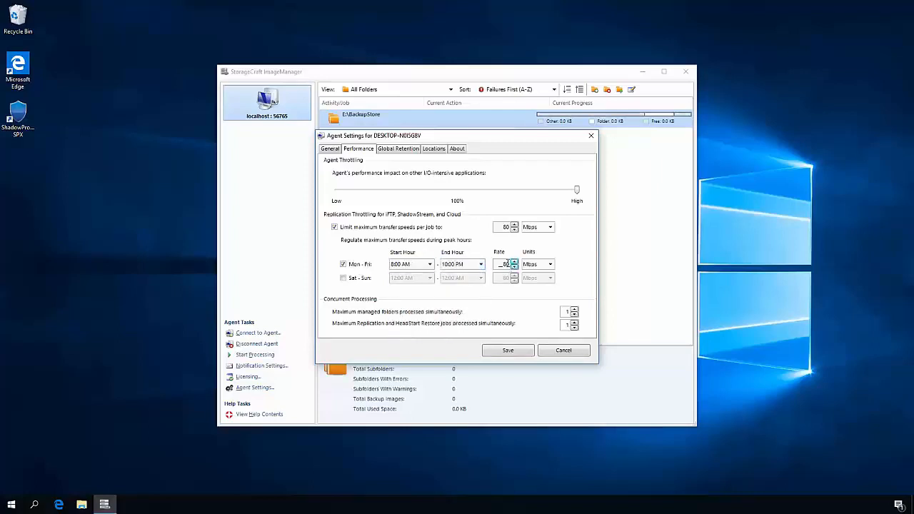
pyautogui.write('2')
# - In global retention, allow cleanup of consolidated monthly image files, disable moving consolidated files to a subdirectory, and save the agent settings
pyautogui.click(411, 151)
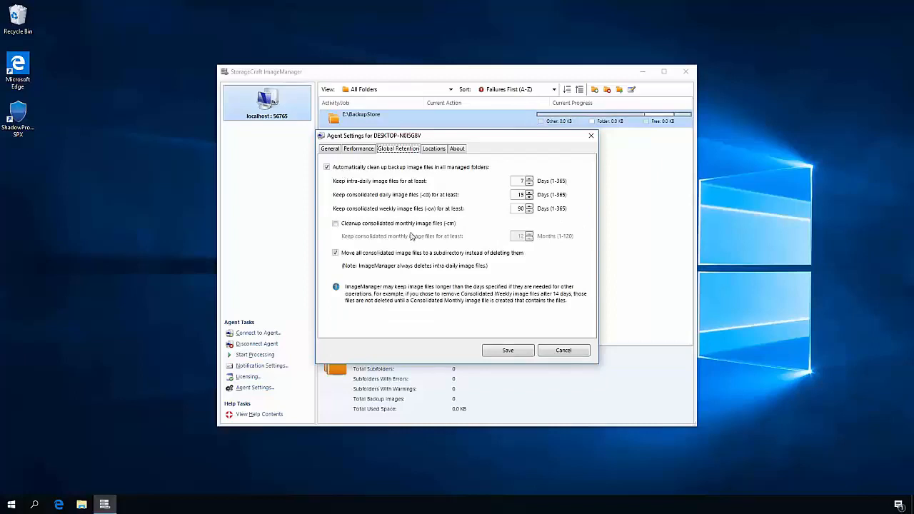
pyautogui.click(358, 226)
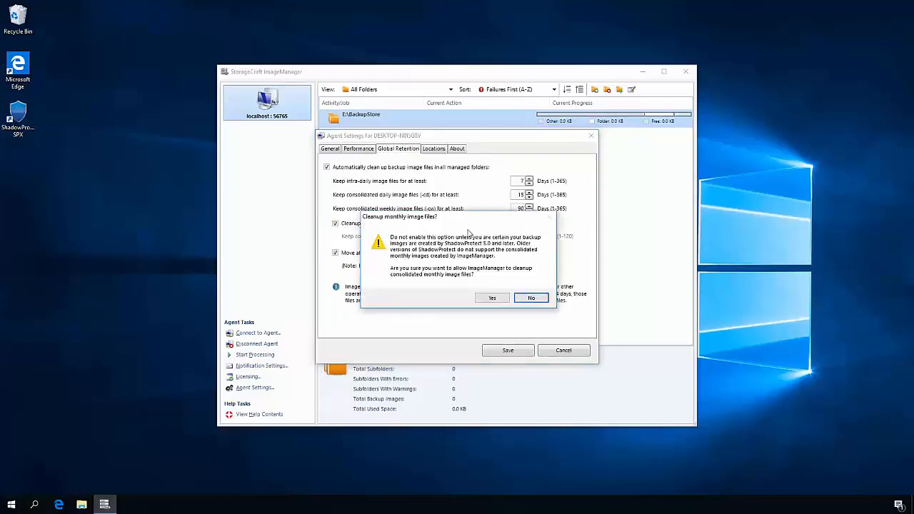
pyautogui.click(496, 298)
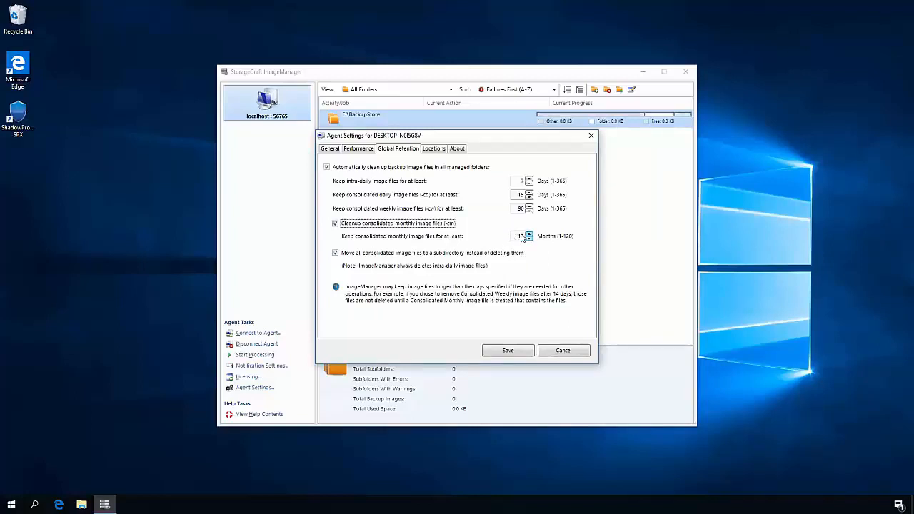
pyautogui.click(346, 256)
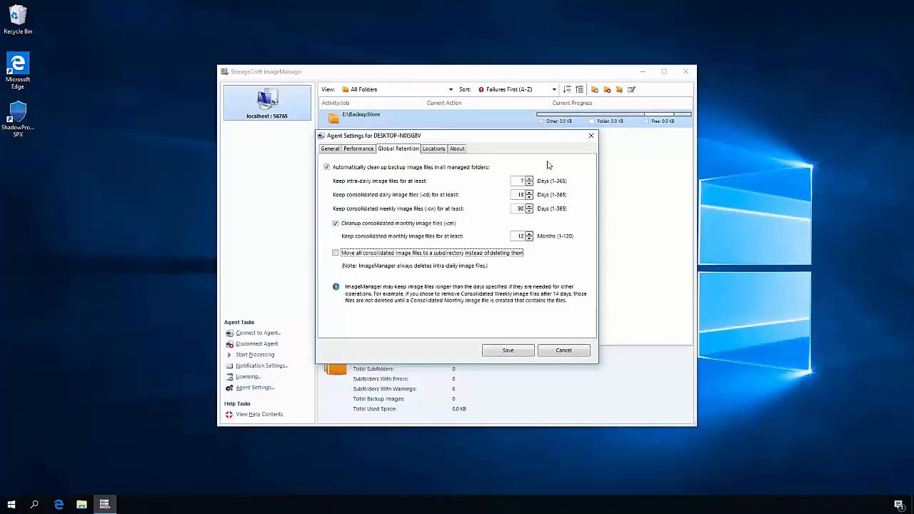
pyautogui.click(515, 353)
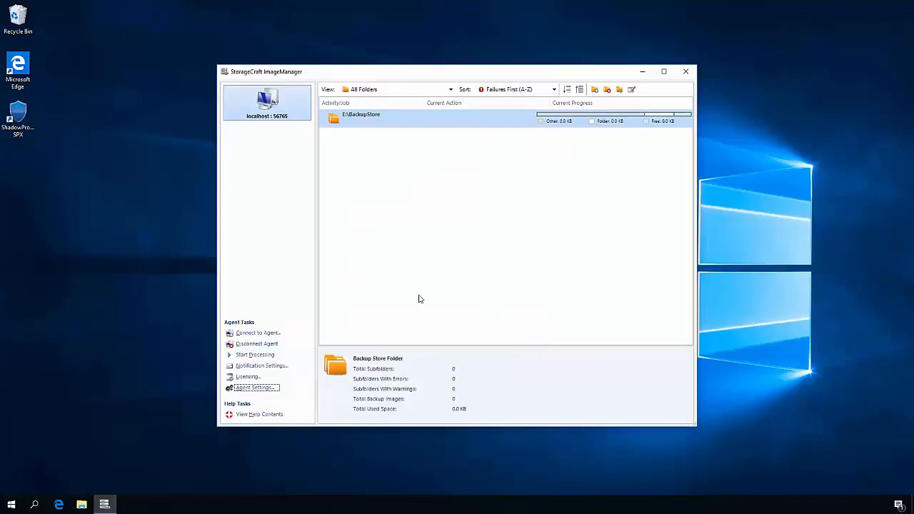
# - Search Windows for hyper-v, open Hyper-V Manager and select the local server
pyautogui.click(13, 505)
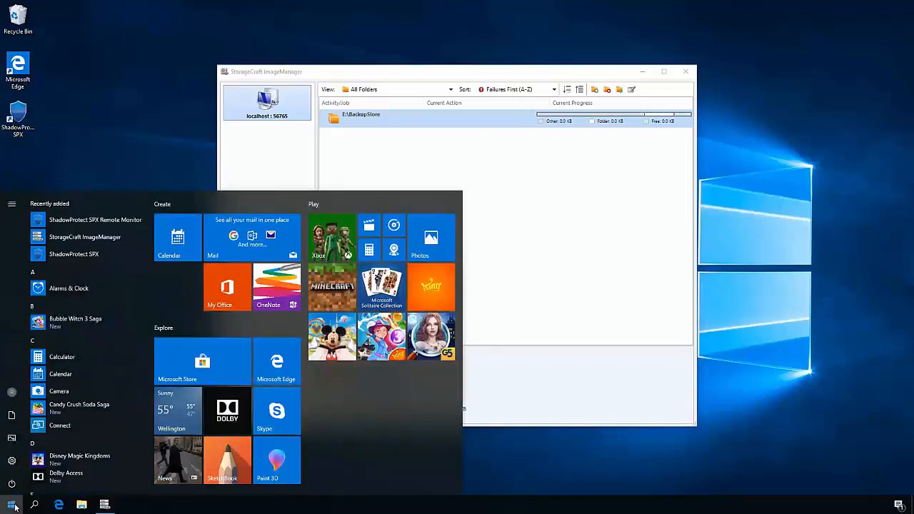
pyautogui.write('hyper-v')
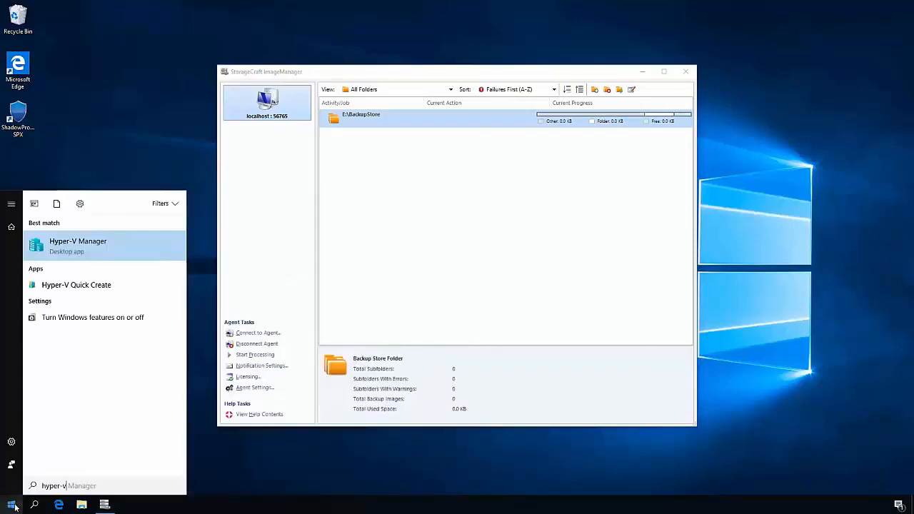
pyautogui.press('Return')
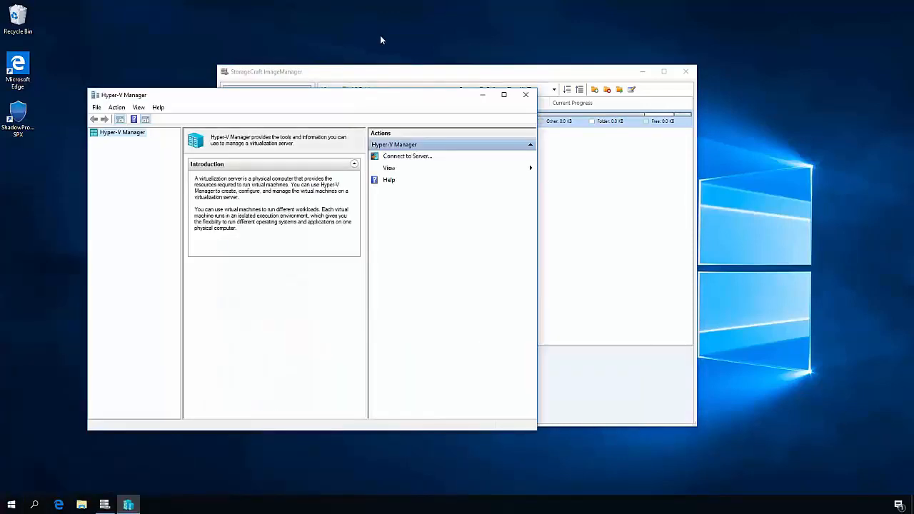
pyautogui.click(143, 142)
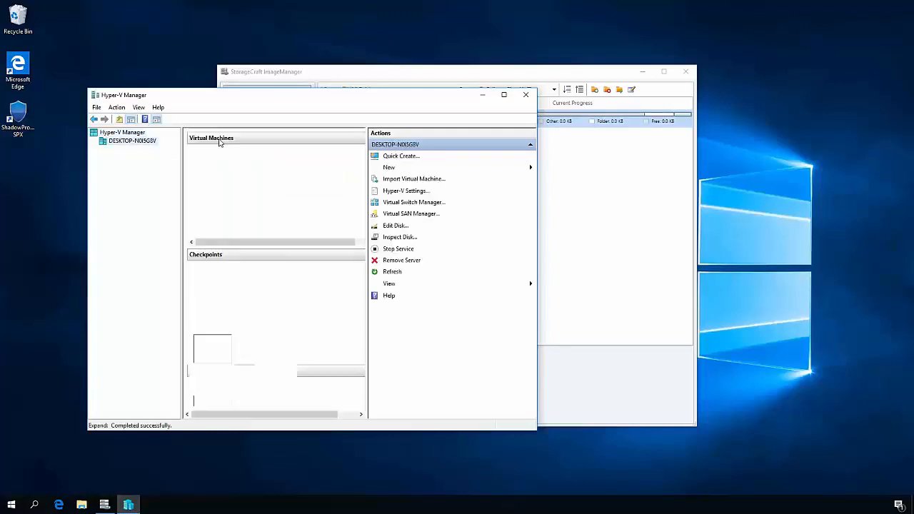
# - In the Hyper-V settings, set the default virtual hard disk folder to D:\Hyper-V\Virtual Hard Disks
pyautogui.click(416, 192)
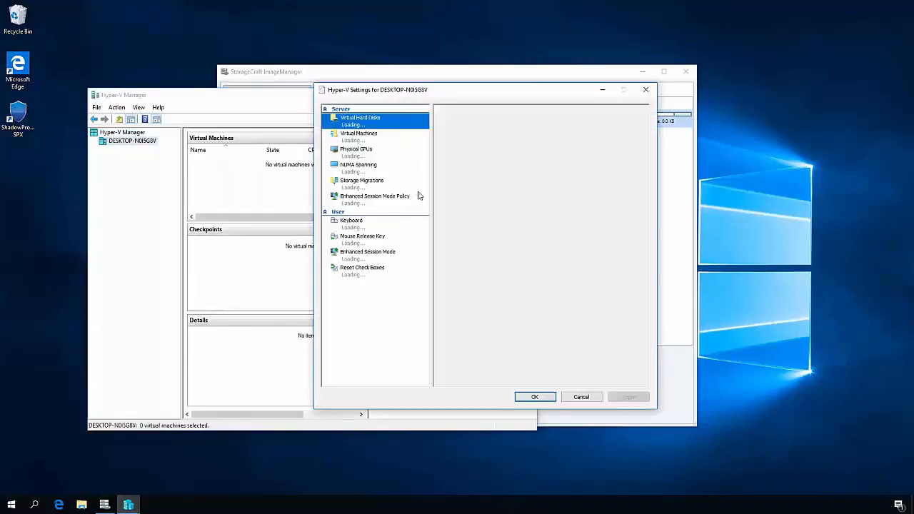
pyautogui.click(555, 135)
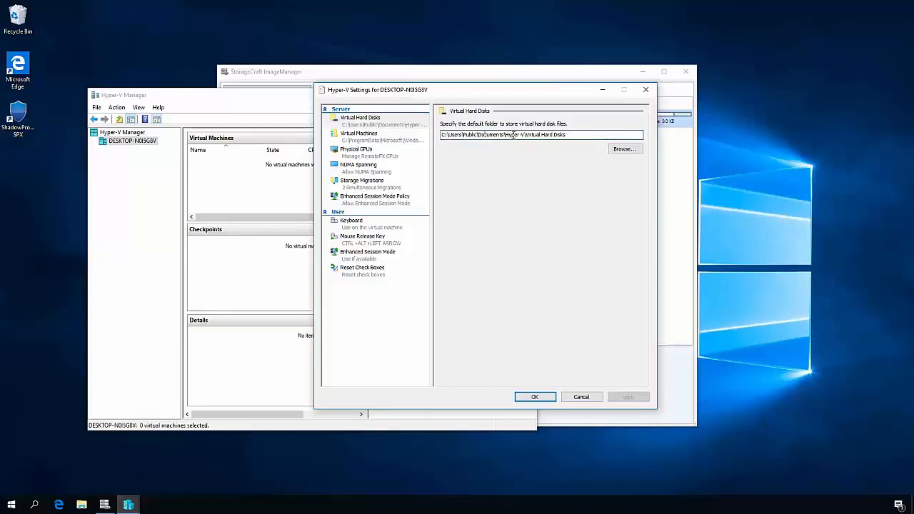
pyautogui.moveTo(498, 136); pyautogui.dragTo(360, 140)
pyautogui.write('D:')
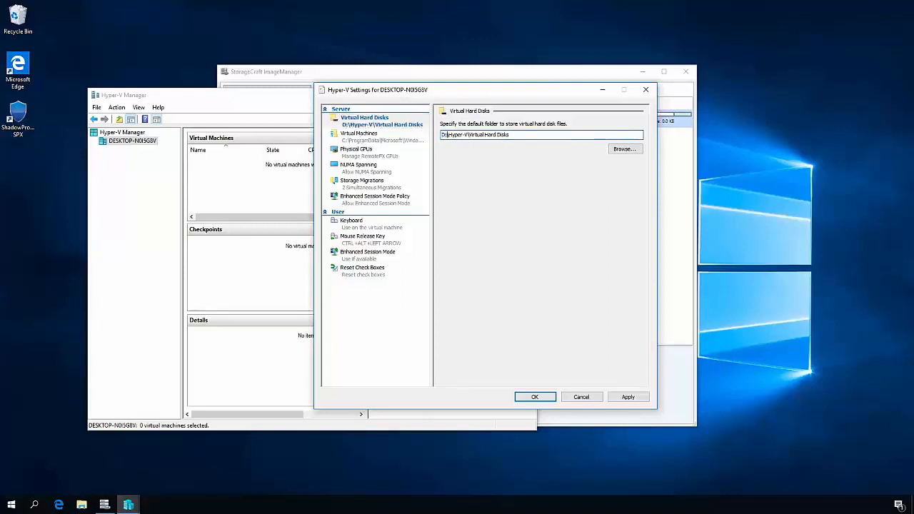
# - Set the default virtual machine configuration folder to D:\Hyper-V, apply the settings and check the saved path
pyautogui.click(393, 140)
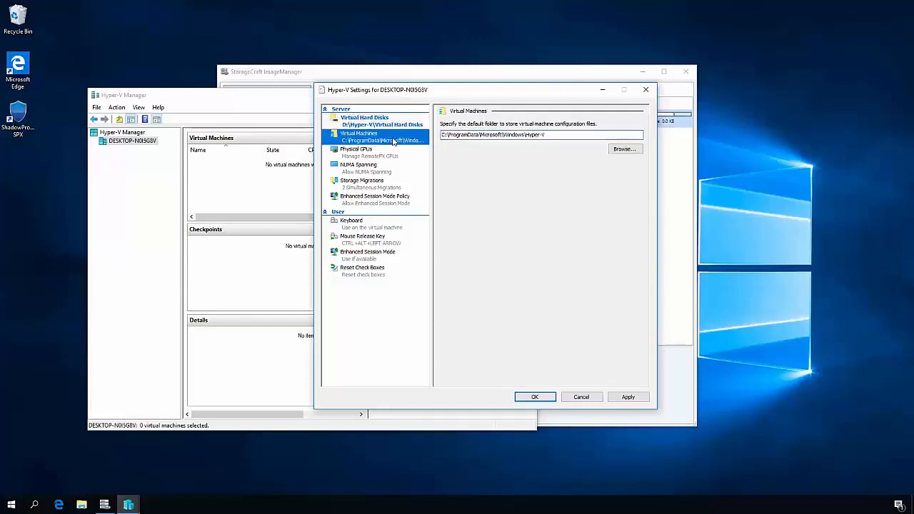
pyautogui.click(511, 135)
pyautogui.moveTo(525, 134); pyautogui.dragTo(404, 136)
pyautogui.write('D:')
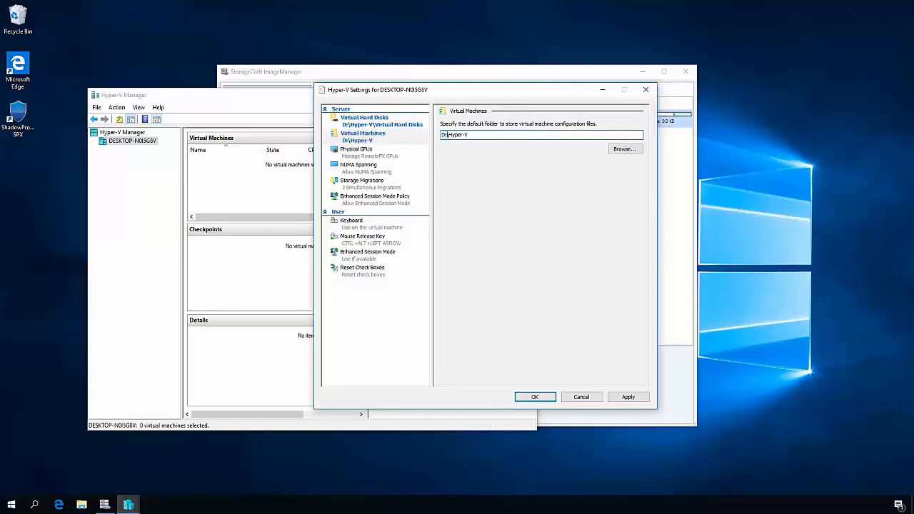
pyautogui.click(629, 397)
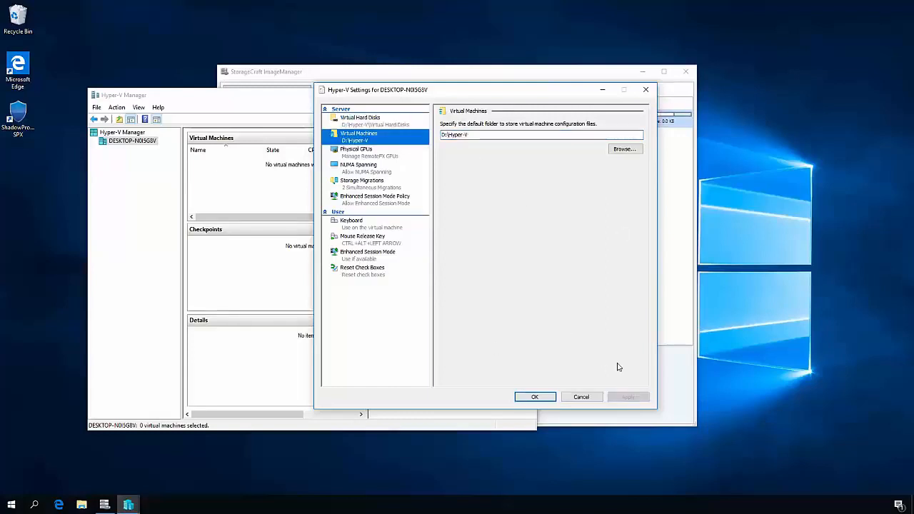
pyautogui.click(374, 141)
# - Accept the Hyper-V settings, switch to StorageCraft ImageManager and open the managed folder properties of E:\BackupStore
pyautogui.click(541, 397)
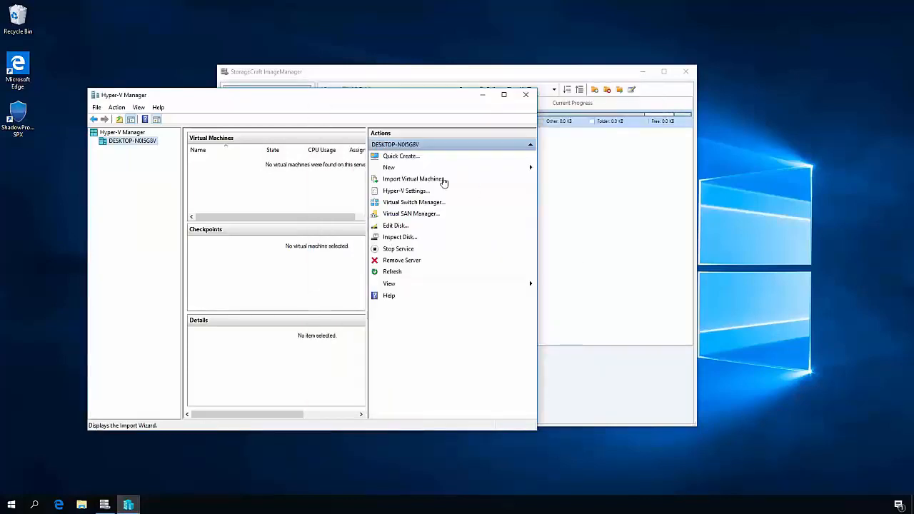
pyautogui.click(512, 73)
pyautogui.rightClick(377, 118)
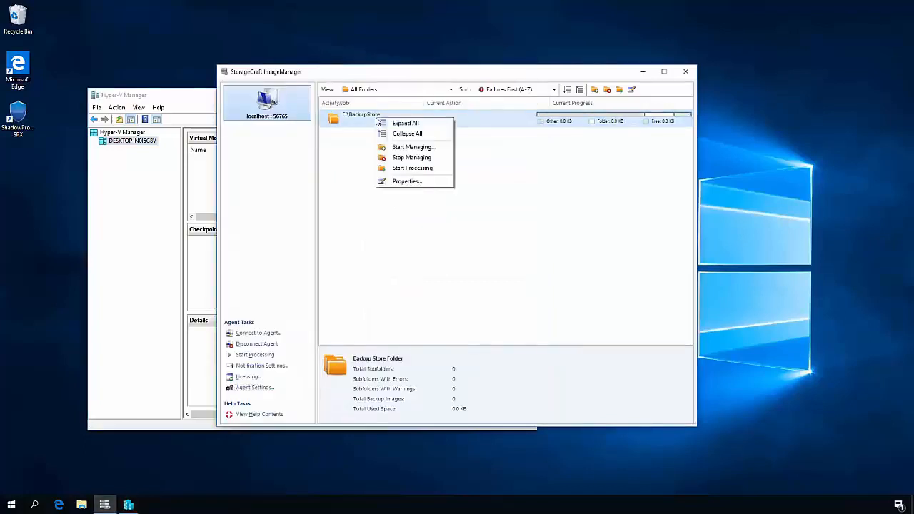
pyautogui.click(418, 183)
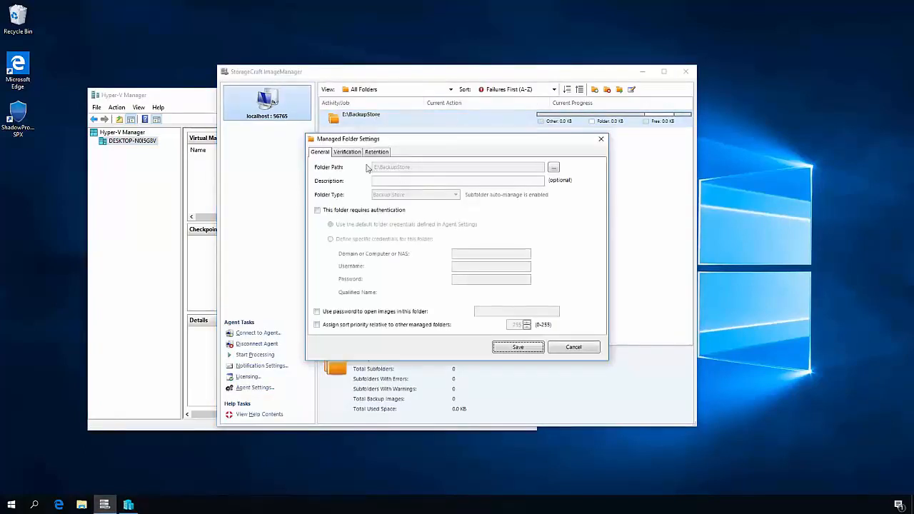
# - In the folder's verification settings, ensure new consolidated Daily image files boot successfully, and save the managed folder settings
pyautogui.click(356, 152)
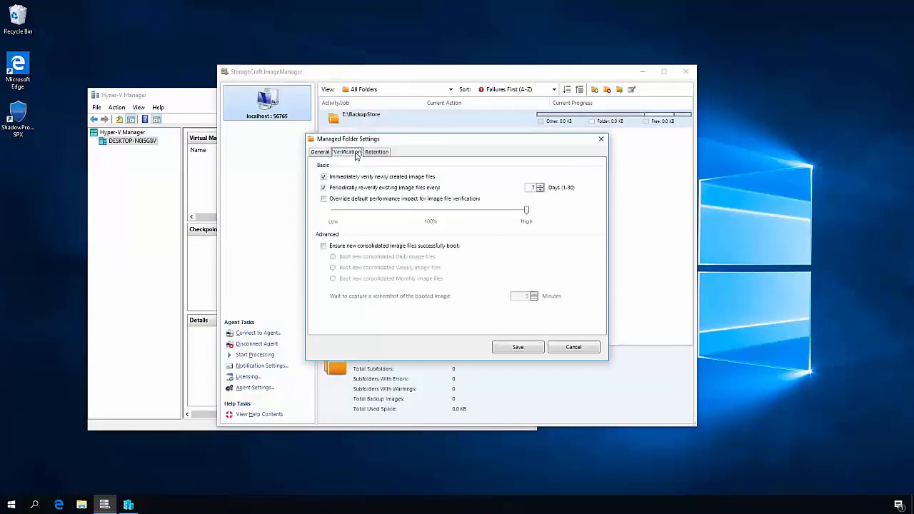
pyautogui.click(352, 247)
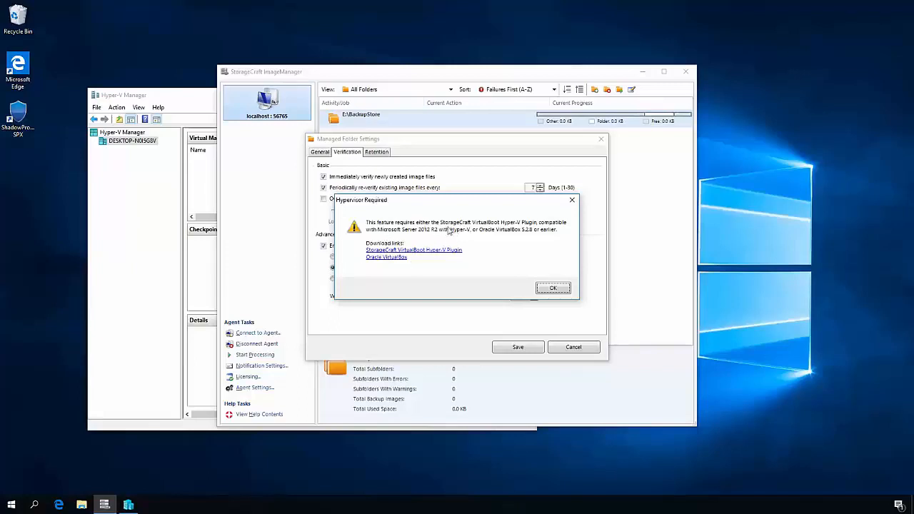
pyautogui.click(554, 288)
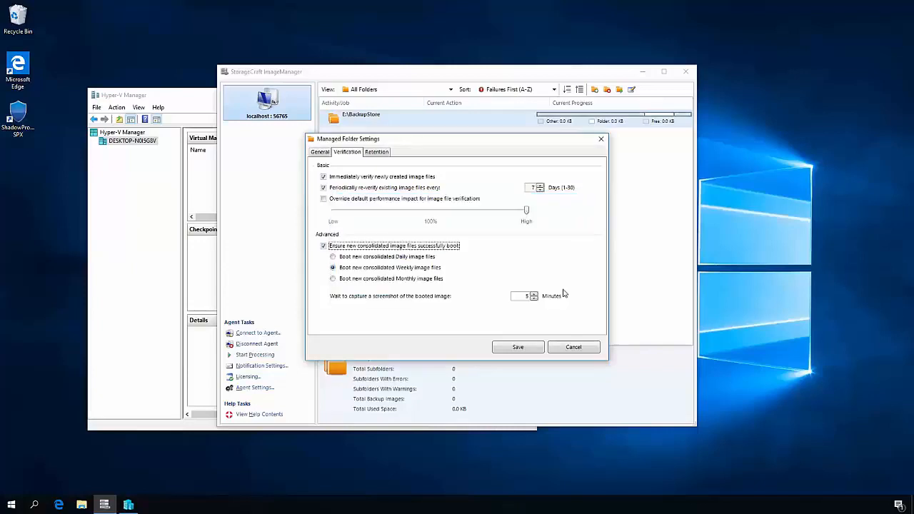
pyautogui.click(404, 258)
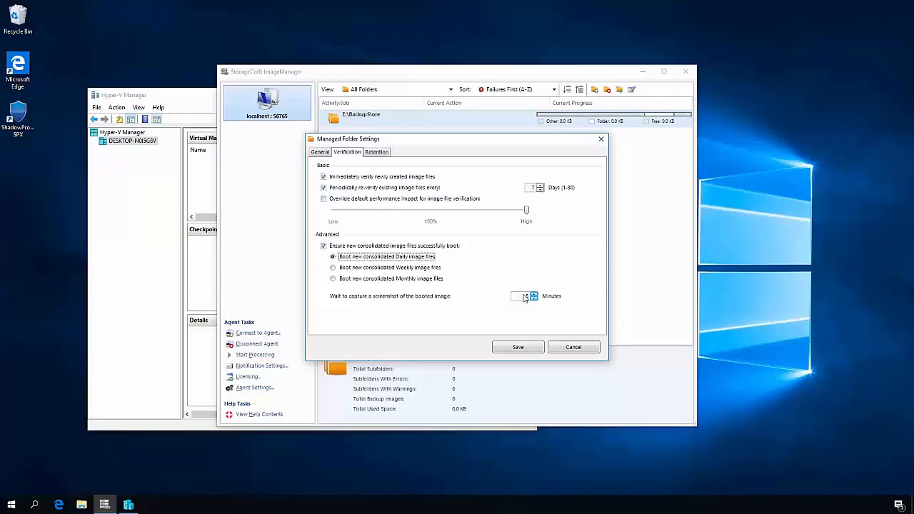
pyautogui.click(519, 348)
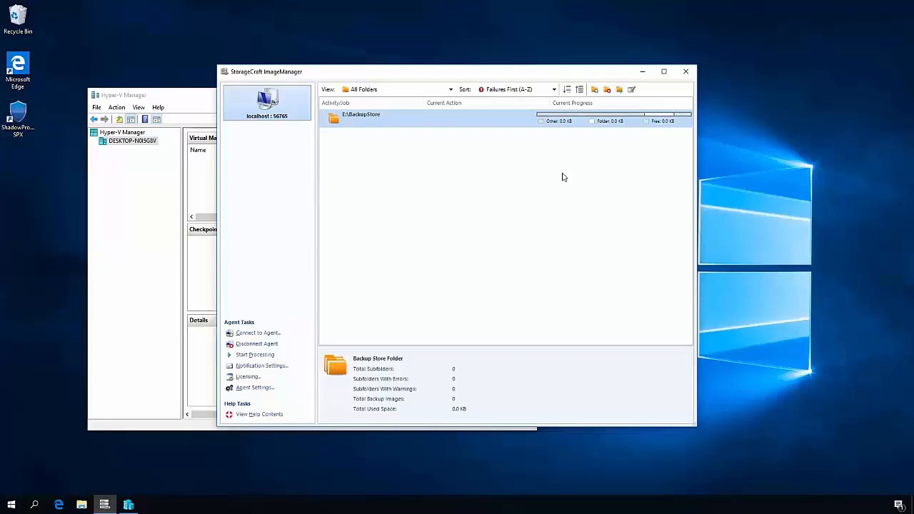
# - Minimize ImageManager and open the BackupStore folder on the Images (E:) drive in File Explorer
pyautogui.click(643, 72)
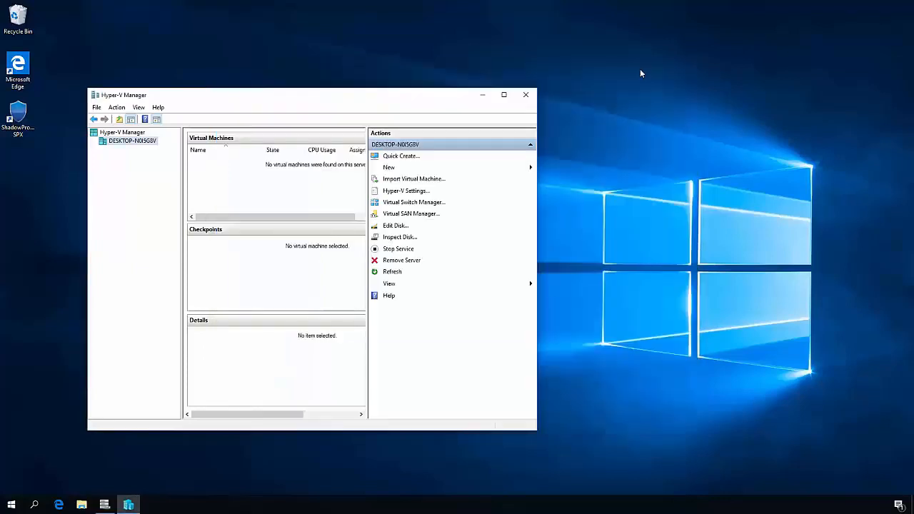
pyautogui.click(81, 505)
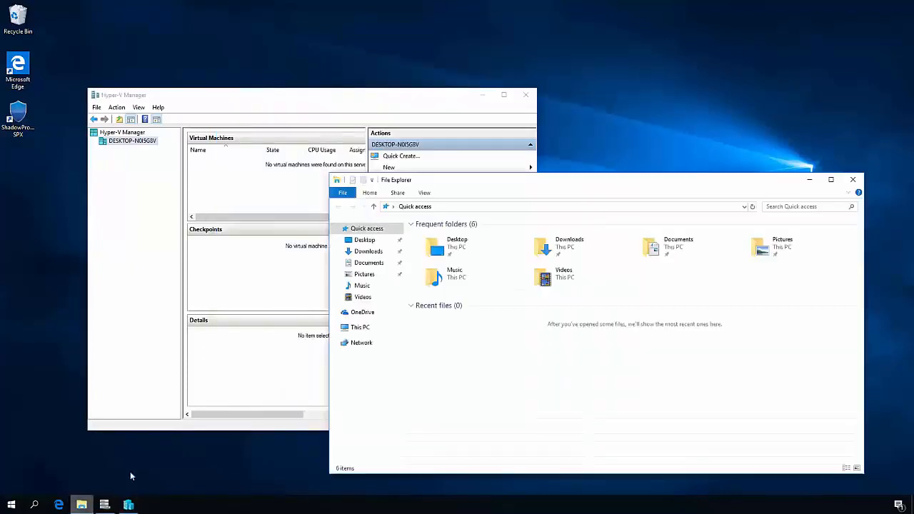
pyautogui.click(359, 327)
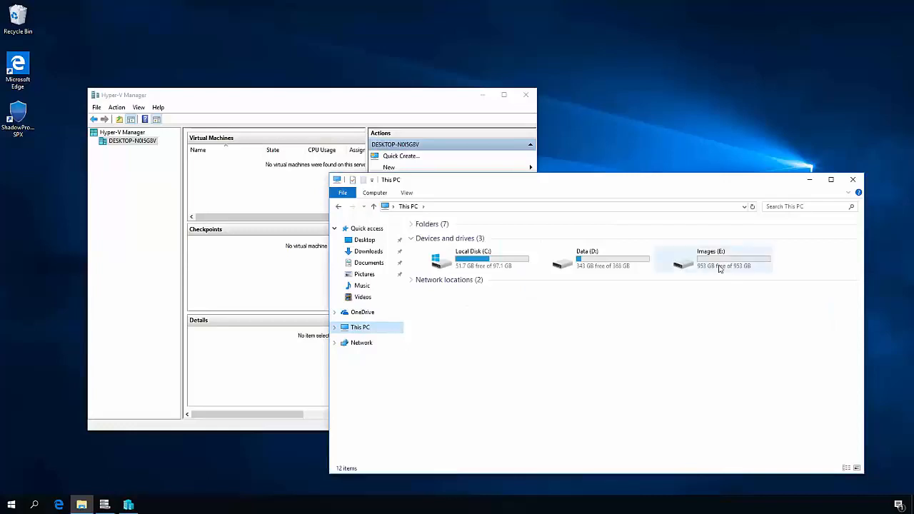
pyautogui.doubleClick(720, 268)
pyautogui.doubleClick(437, 235)
# - Create a folder named server1 inside E:\BackupStore
pyautogui.rightClick(444, 297)
pyautogui.moveTo(498, 400)
pyautogui.click(564, 402)
pyautogui.write('server1')
pyautogui.press('Return')
# - Create a second folder named server2 inside E:\BackupStore
pyautogui.rightClick(467, 340)
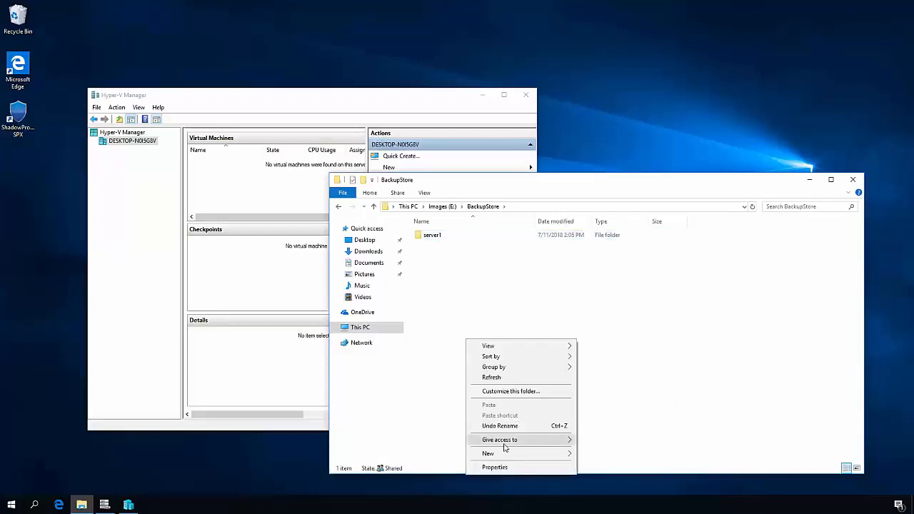
pyautogui.moveTo(510, 453)
pyautogui.click(627, 387)
pyautogui.write('server2')
pyautogui.press('Return')
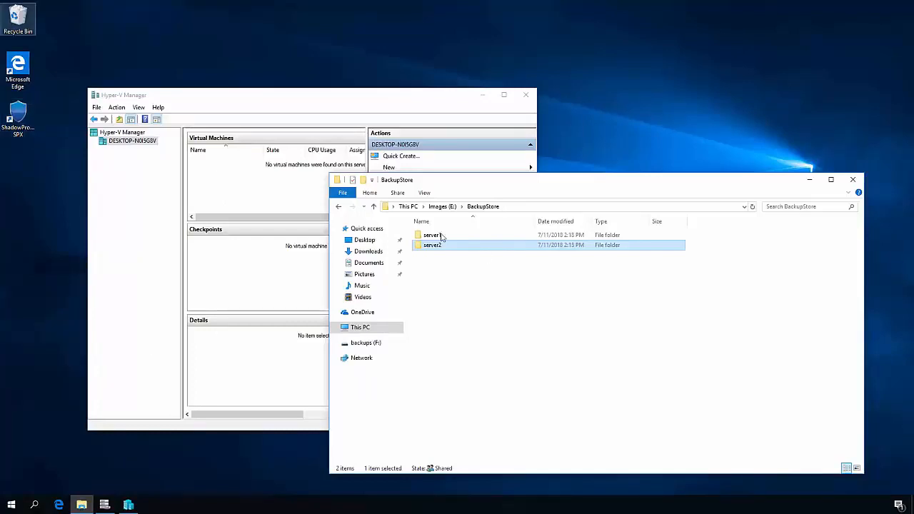
# - Examine the backup image files in the server2 and server1 folders, and return to BackupStore
pyautogui.doubleClick(438, 248)
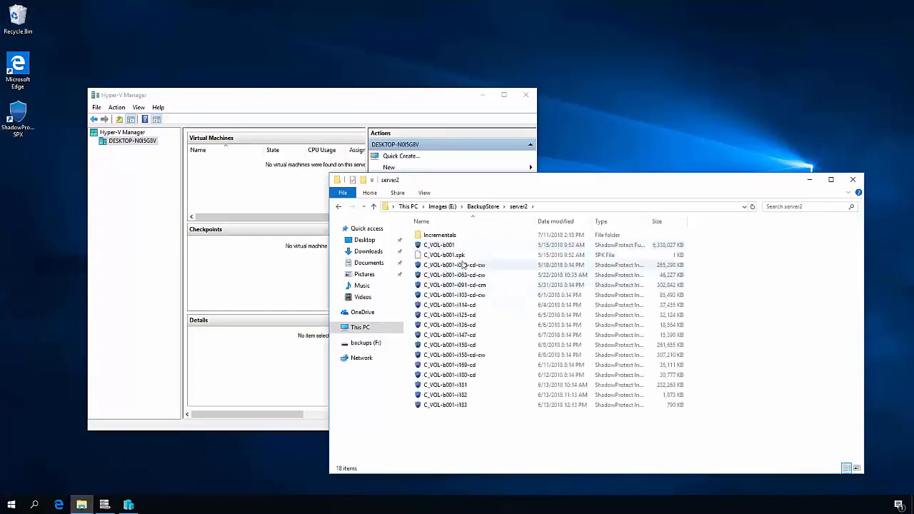
pyautogui.hotkey('alt', 'Left')
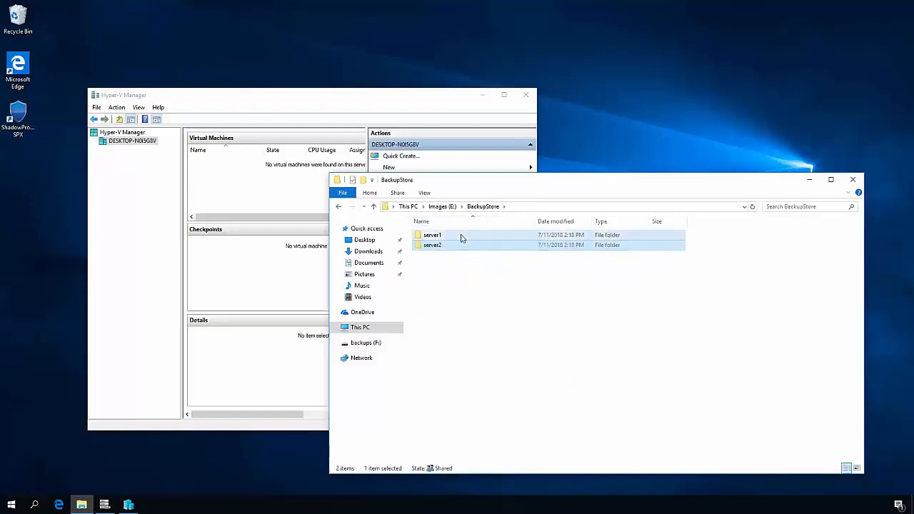
pyautogui.doubleClick(462, 236)
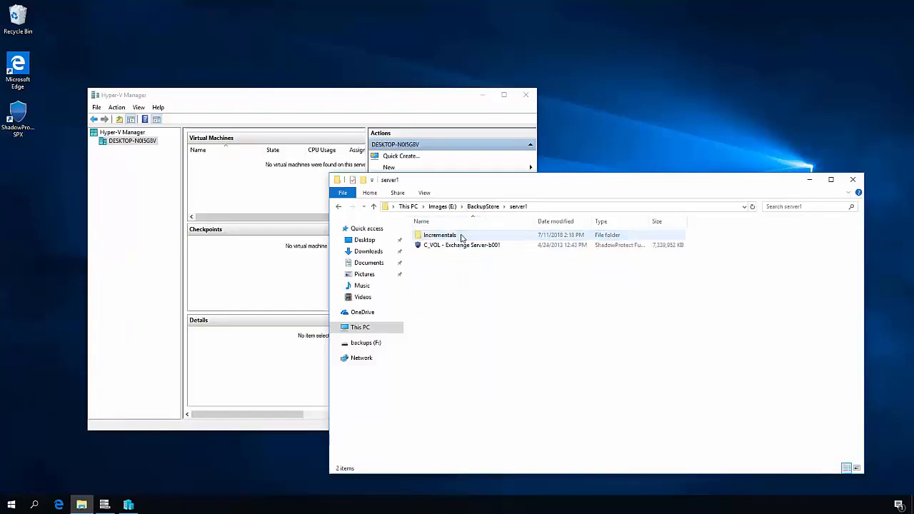
pyautogui.click(486, 207)
# - In ImageManager, expand all managed folders and check the verification jobs of server1 and server2
pyautogui.click(104, 505)
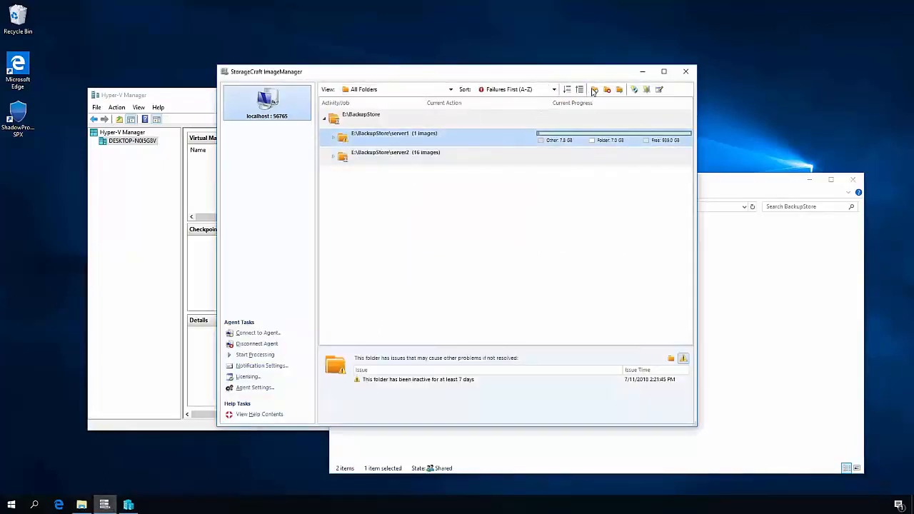
pyautogui.click(568, 90)
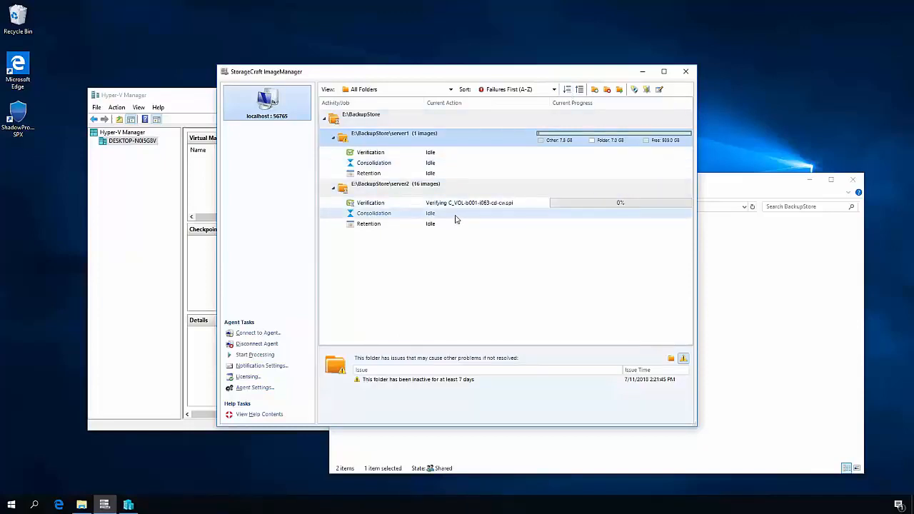
pyautogui.click(426, 153)
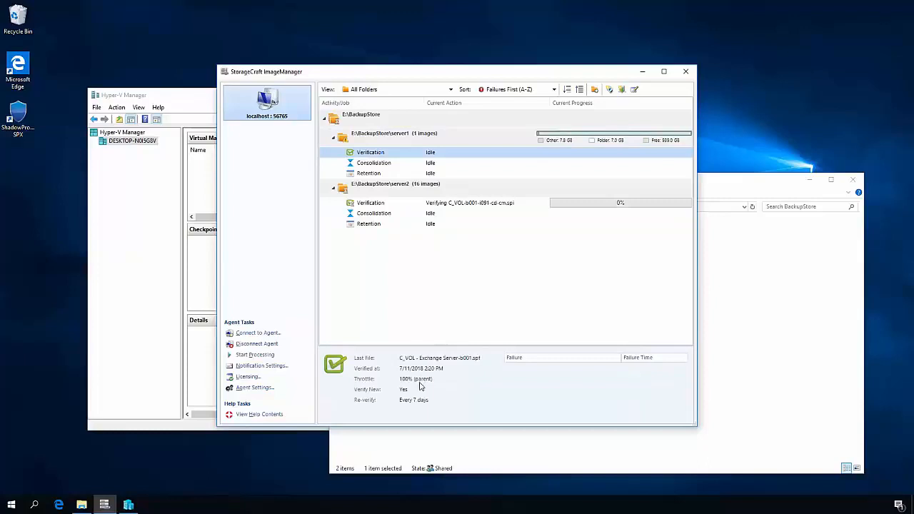
pyautogui.click(470, 204)
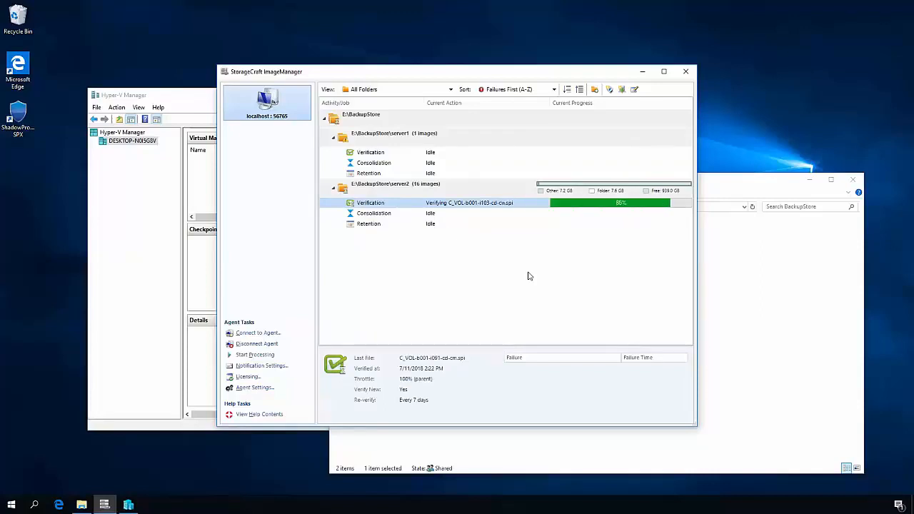
# - Open ShadowProtect SPX and connect to the local session with the username and remembered account password, postponing license activation and closing the help overlay
pyautogui.click(25, 112)
pyautogui.doubleClick(25, 112)
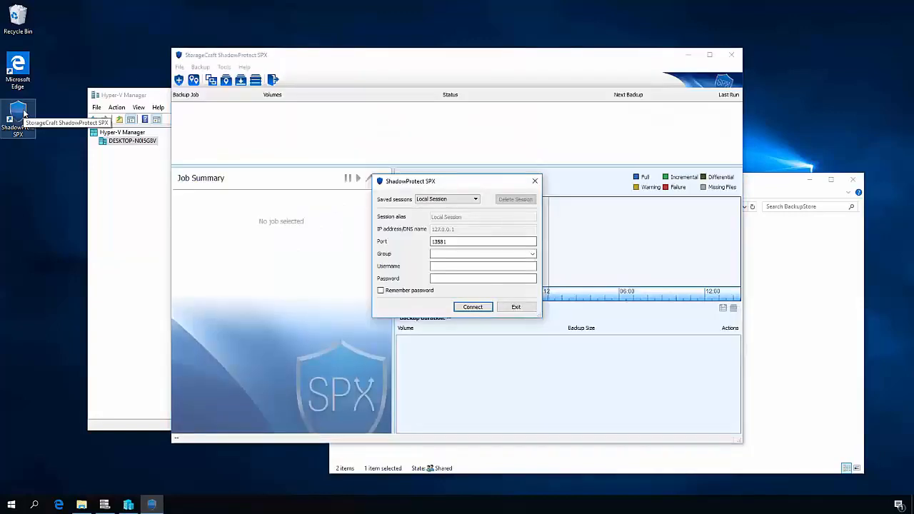
pyautogui.click(443, 265)
pyautogui.write('karl')
pyautogui.press('Tab')
pyautogui.write('Password')
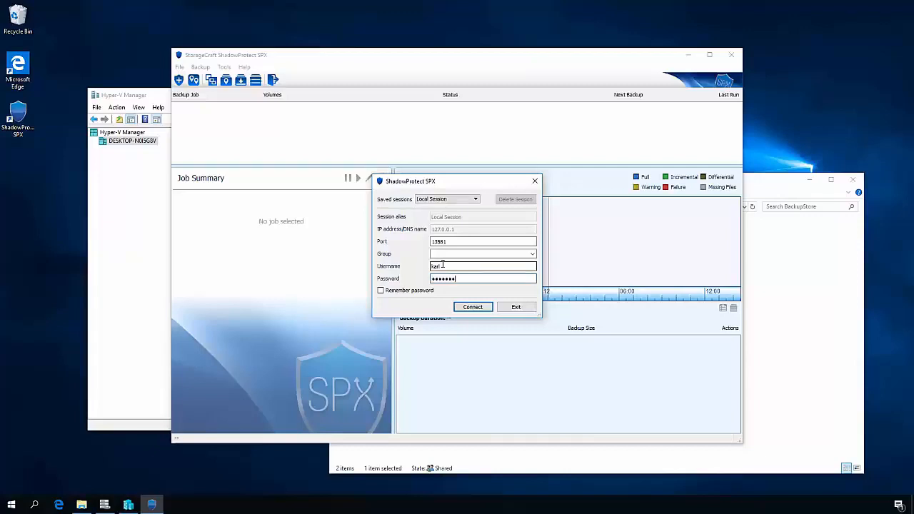
pyautogui.click(429, 292)
pyautogui.click(477, 307)
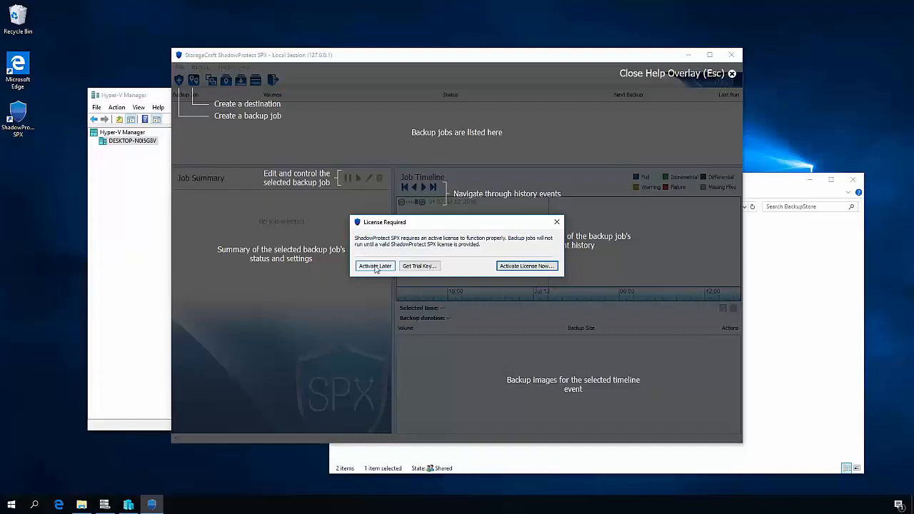
pyautogui.click(376, 267)
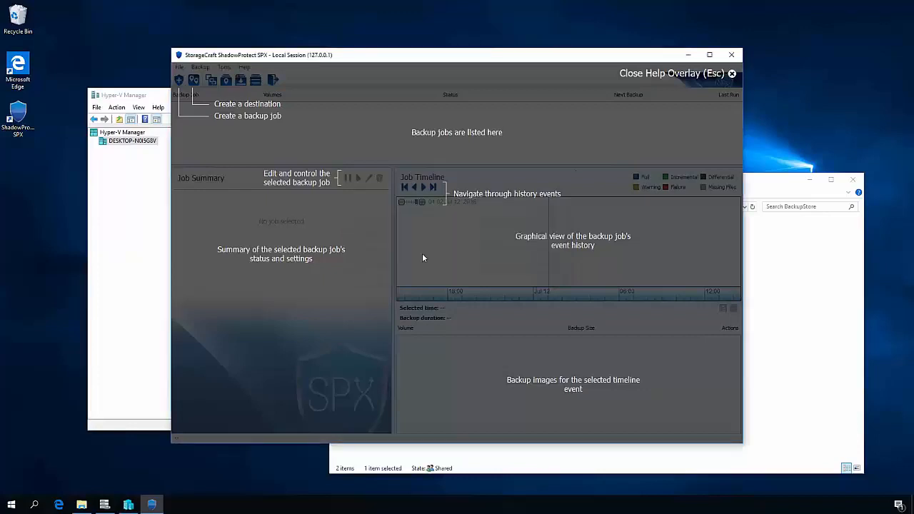
pyautogui.click(730, 74)
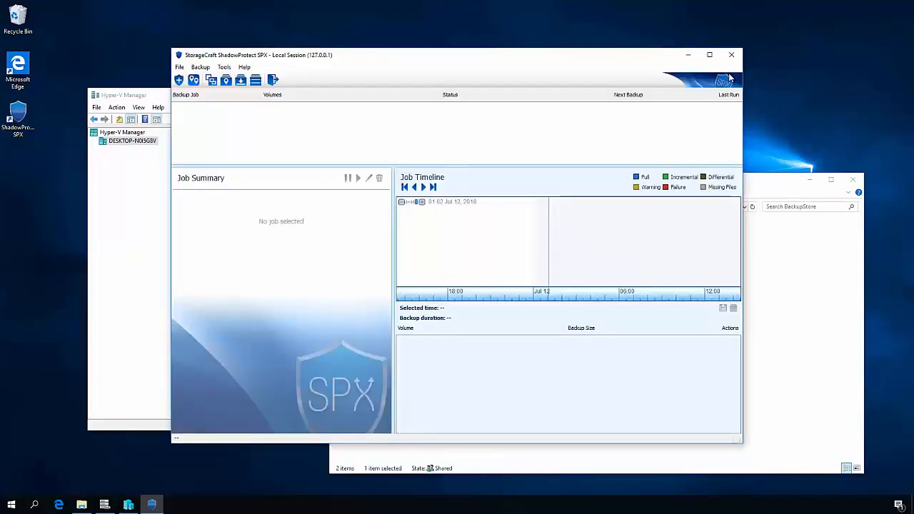
# - Add a local volume backup destination named server1 with the path E:\BackupStore\server1
pyautogui.click(194, 81)
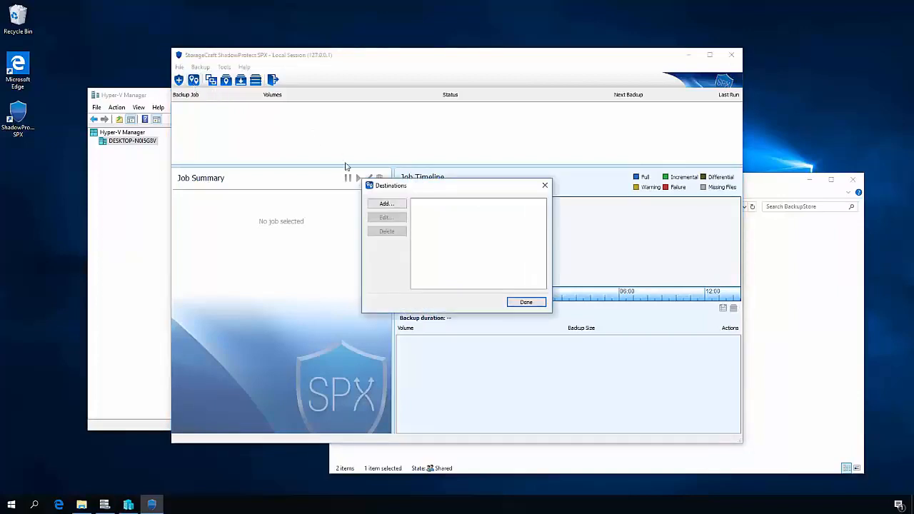
pyautogui.click(387, 204)
pyautogui.click(493, 216)
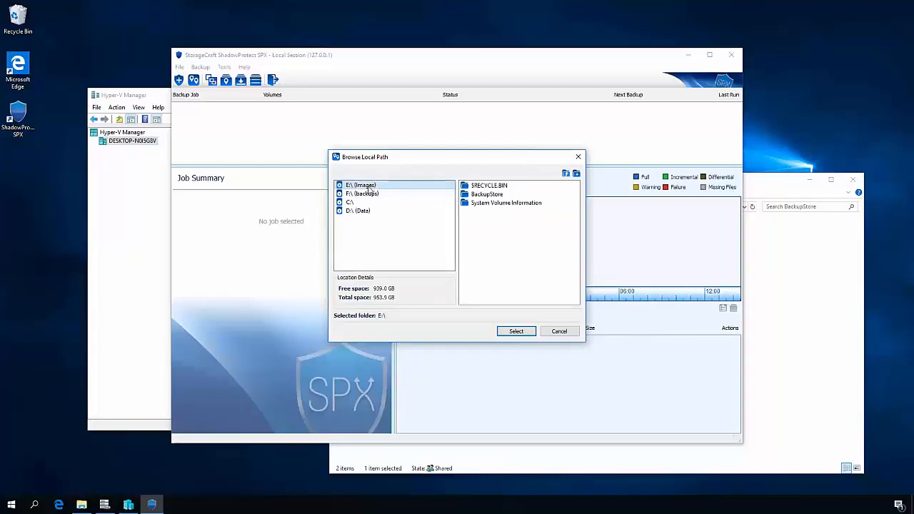
pyautogui.click(484, 195)
pyautogui.doubleClick(485, 195)
pyautogui.click(475, 187)
pyautogui.click(517, 331)
pyautogui.click(417, 175)
pyautogui.write('server')
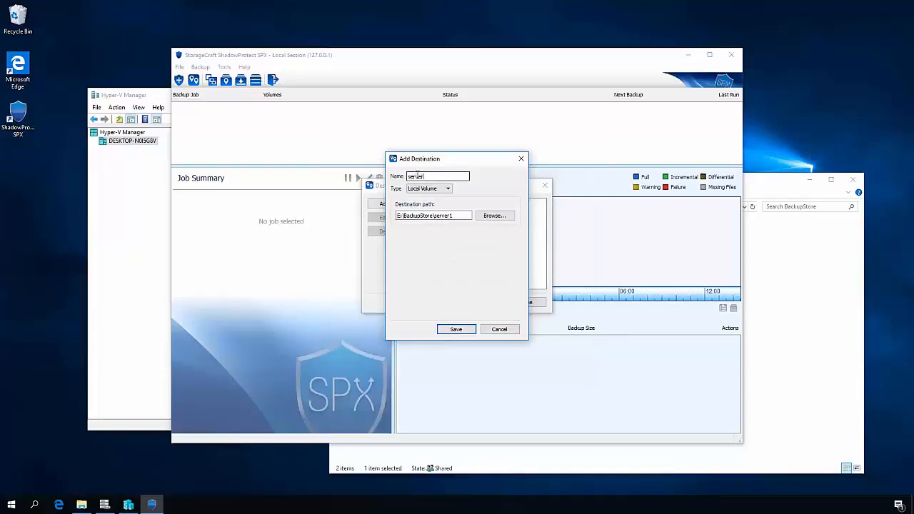
pyautogui.write('1')
pyautogui.press('Return')
# - Add a local volume destination named server2 with the path E:\BackupStore\server2, and finish editing the destinations
pyautogui.click(383, 204)
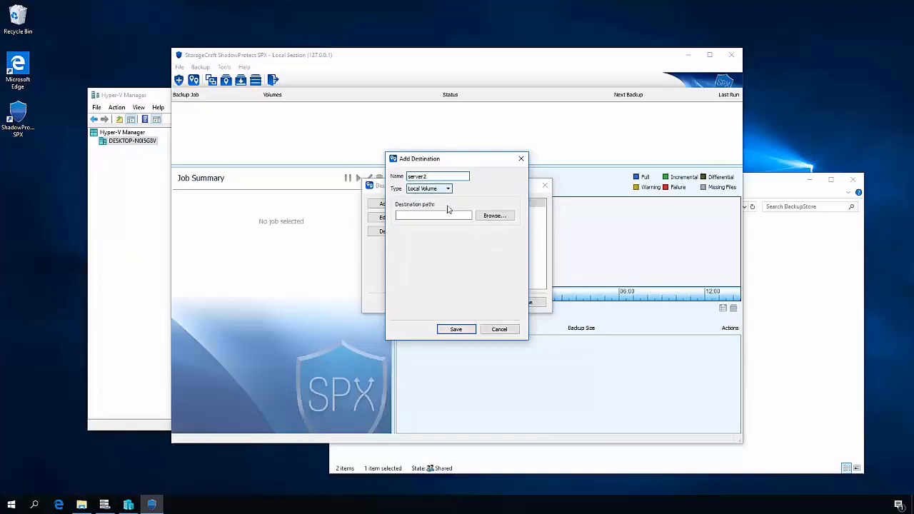
pyautogui.click(488, 216)
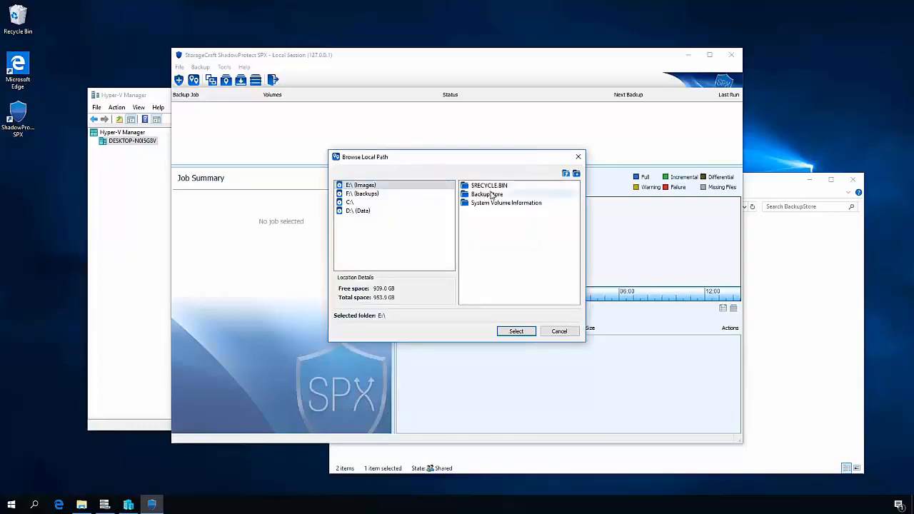
pyautogui.doubleClick(490, 195)
pyautogui.click(480, 194)
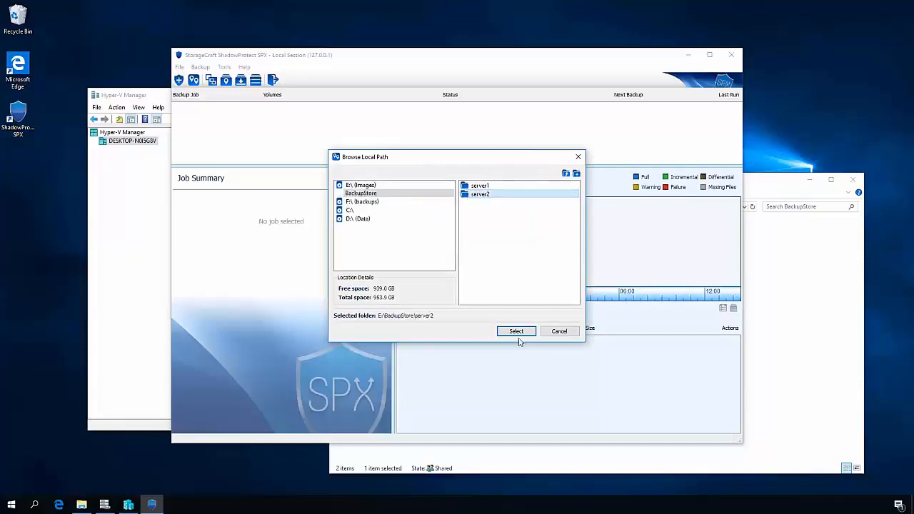
pyautogui.click(516, 331)
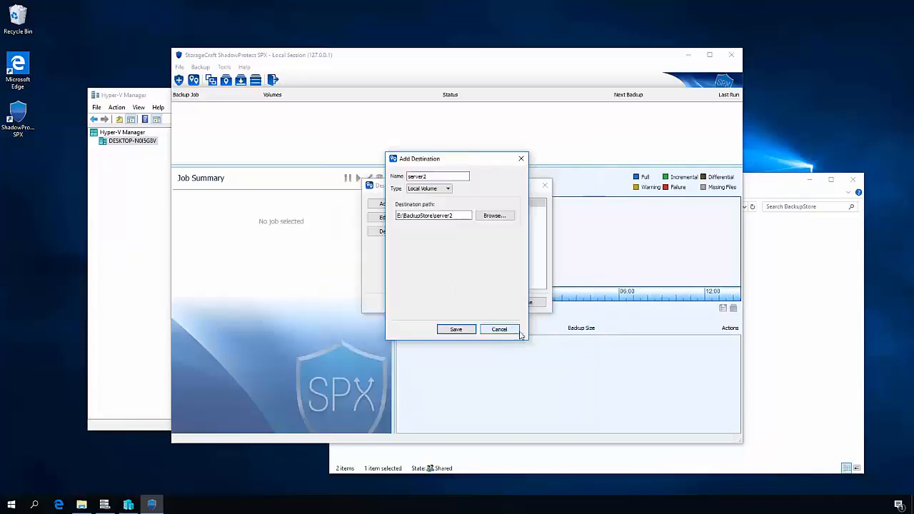
pyautogui.click(460, 332)
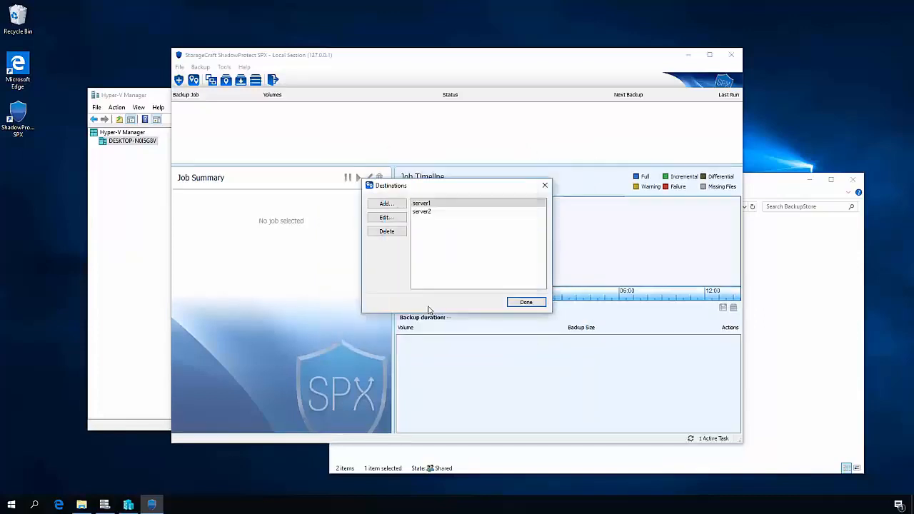
pyautogui.click(524, 303)
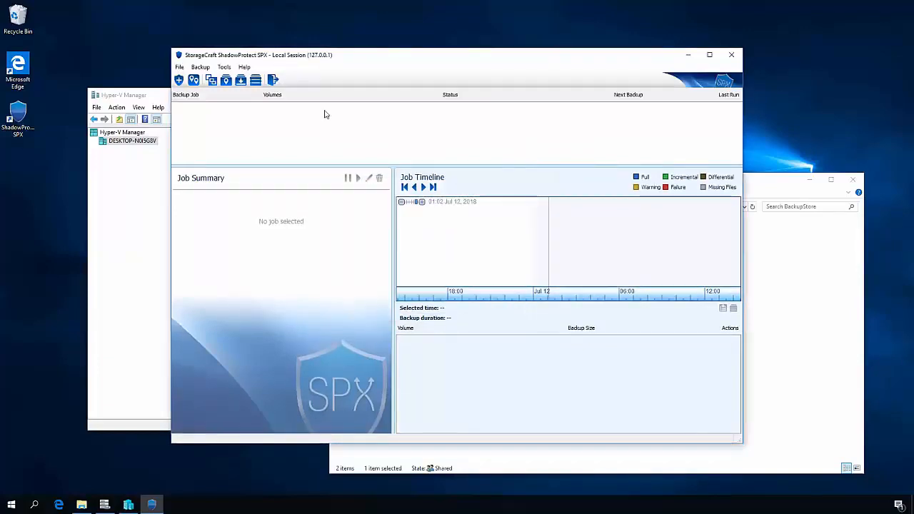
# - Open the image chain browser and view the Exchange Server image chain stored in the server1 destination
pyautogui.click(226, 68)
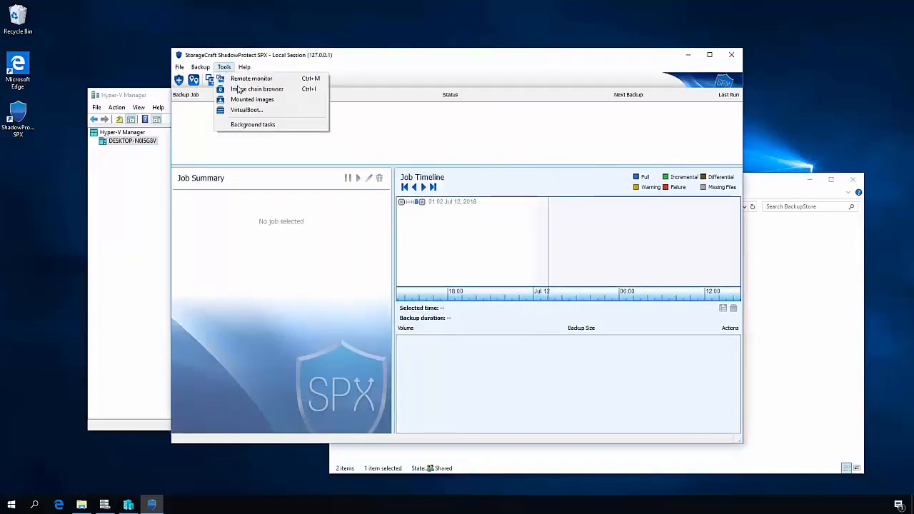
pyautogui.click(250, 89)
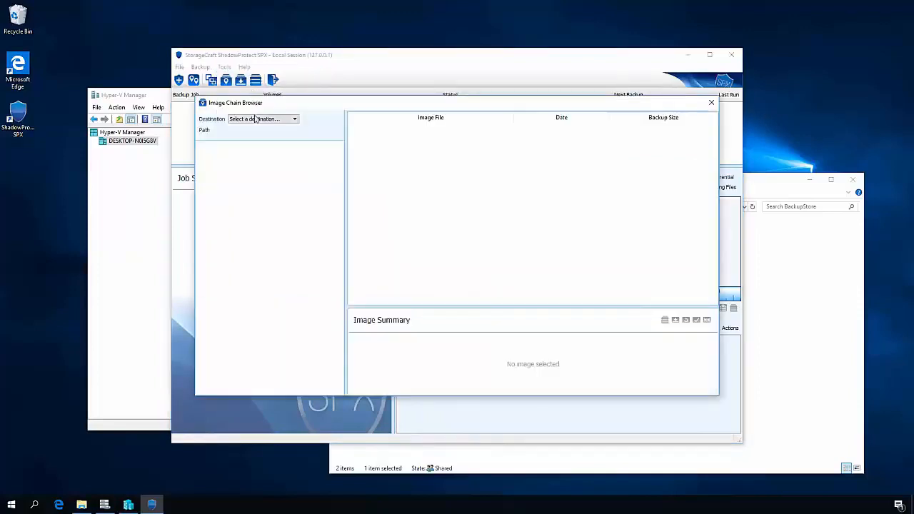
pyautogui.click(257, 120)
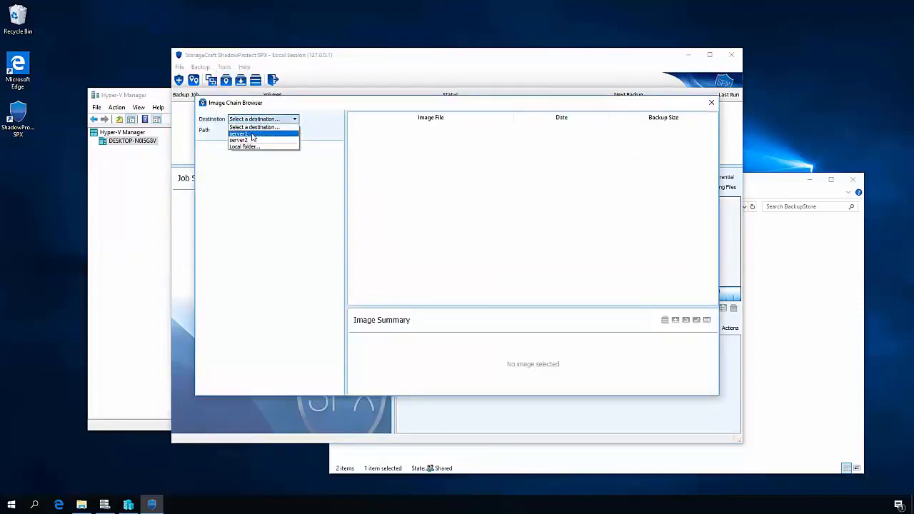
pyautogui.click(247, 134)
pyautogui.click(249, 145)
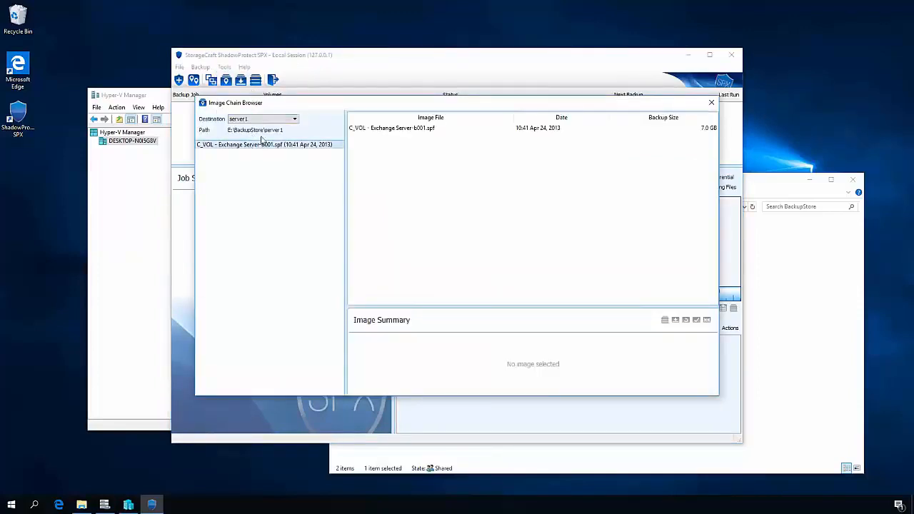
# - View the C_VOL-b001.spf image chain in the server2 destination, close the image chain browser and minimize ShadowProtect SPX
pyautogui.click(275, 120)
pyautogui.click(263, 140)
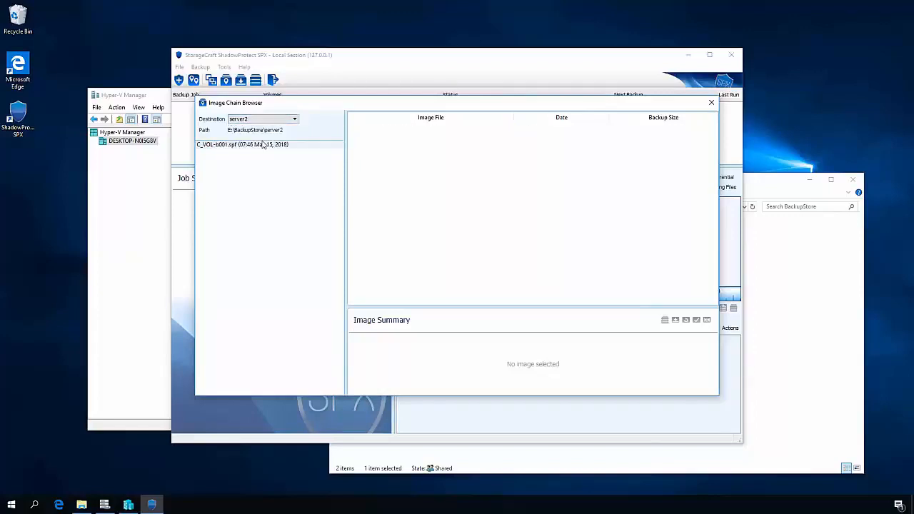
pyautogui.click(263, 145)
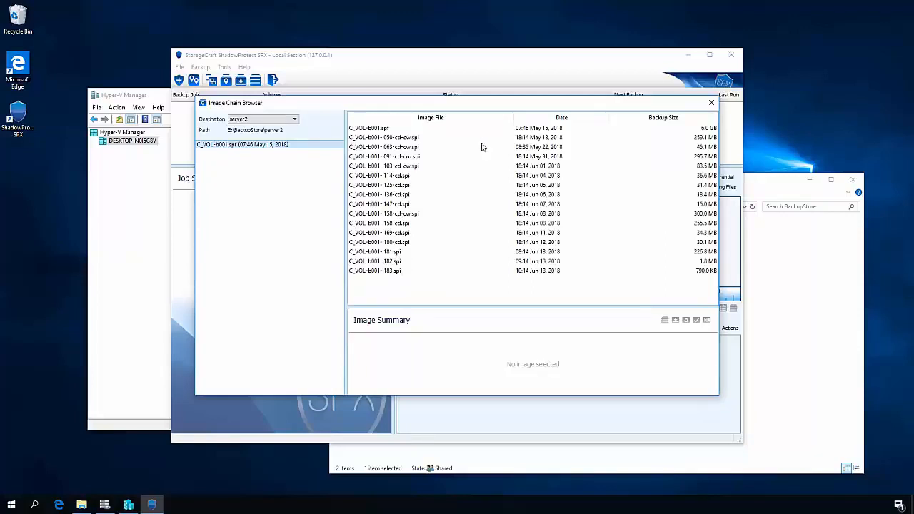
pyautogui.click(712, 103)
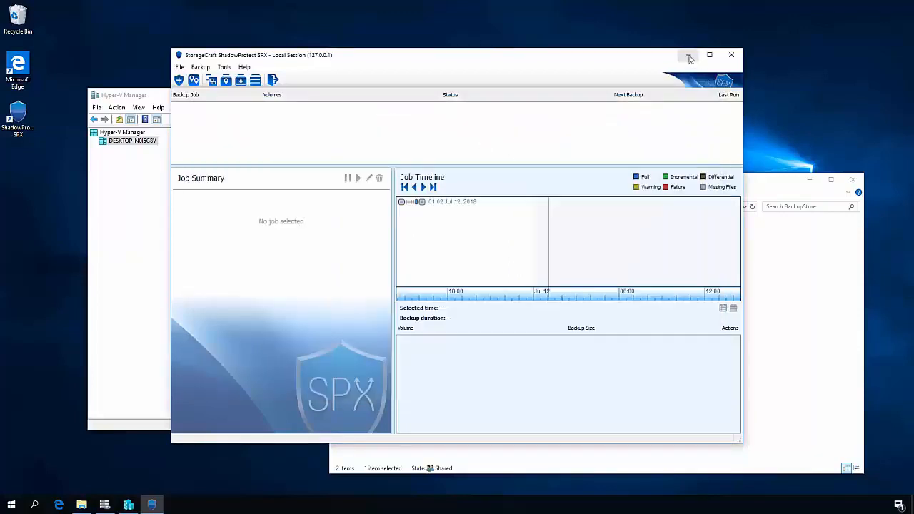
pyautogui.click(687, 55)
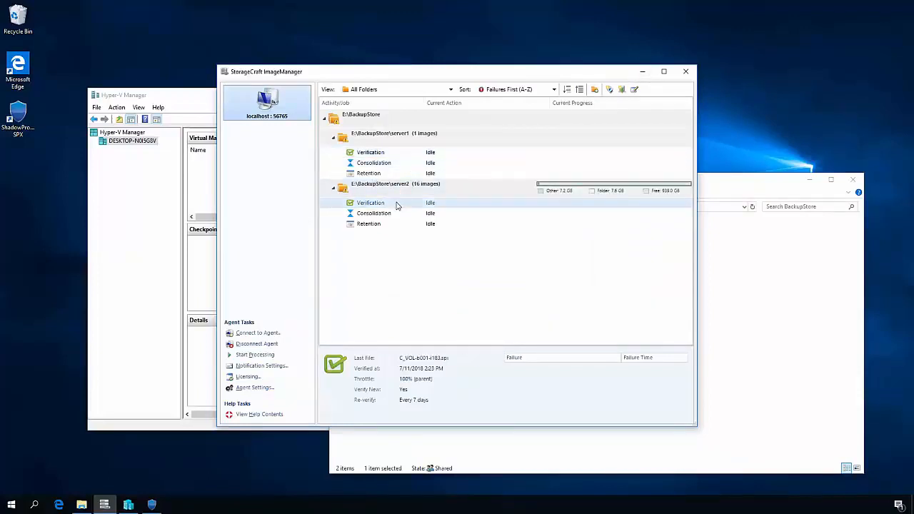
# - In ImageManager, check the reported issues of the managed folders server1 and server2, and move the window clear of File Explorer
pyautogui.click(407, 137)
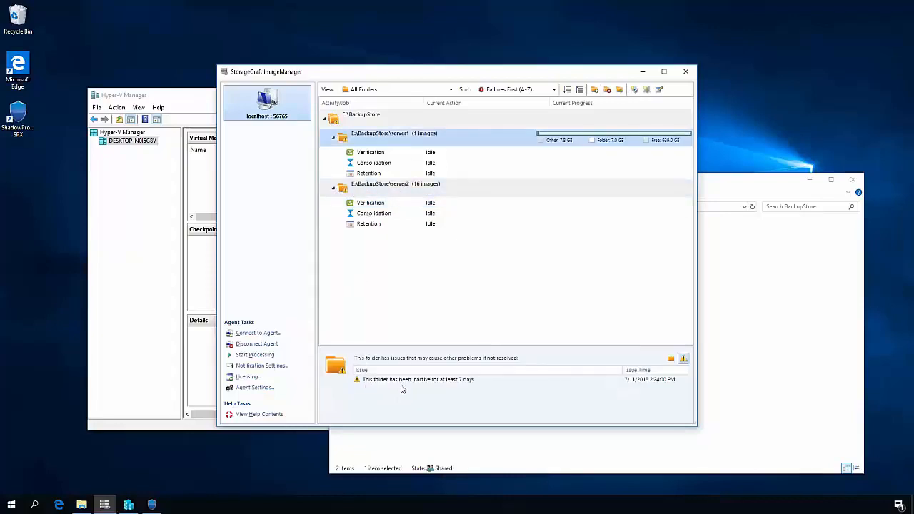
pyautogui.click(393, 188)
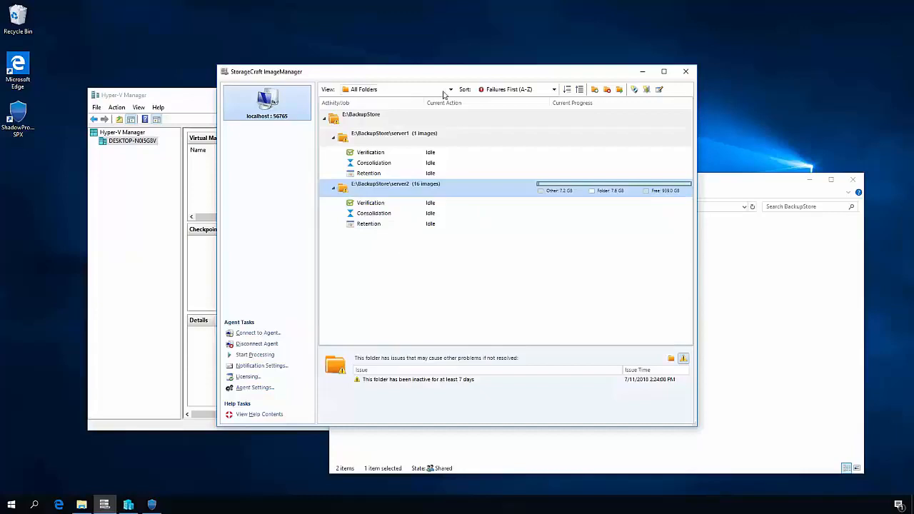
pyautogui.moveTo(429, 71); pyautogui.dragTo(586, 28)
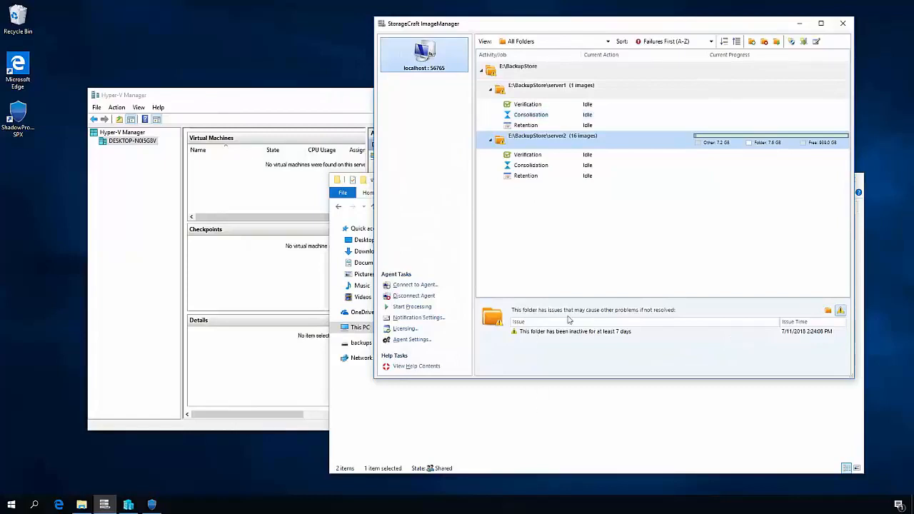
# - Switch to File Explorer, open the server2 folder in BackupStore and look through its backup image files
pyautogui.click(538, 429)
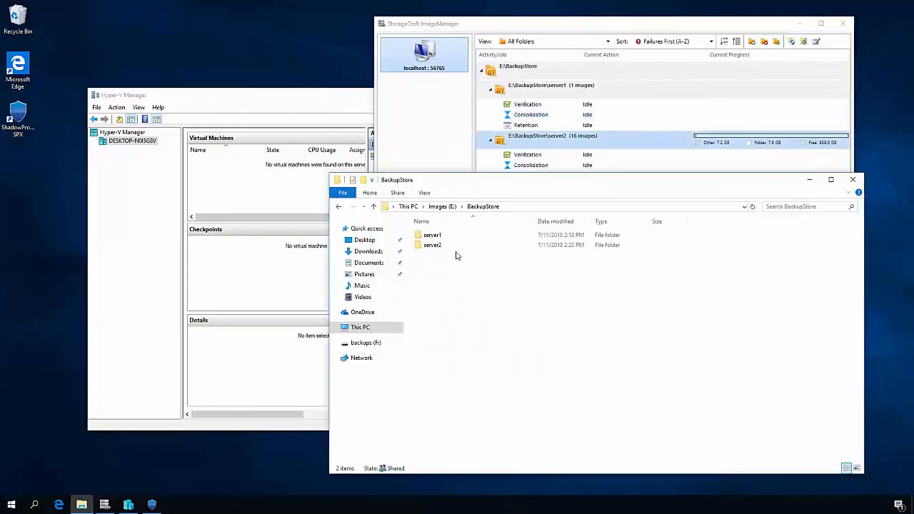
pyautogui.doubleClick(459, 248)
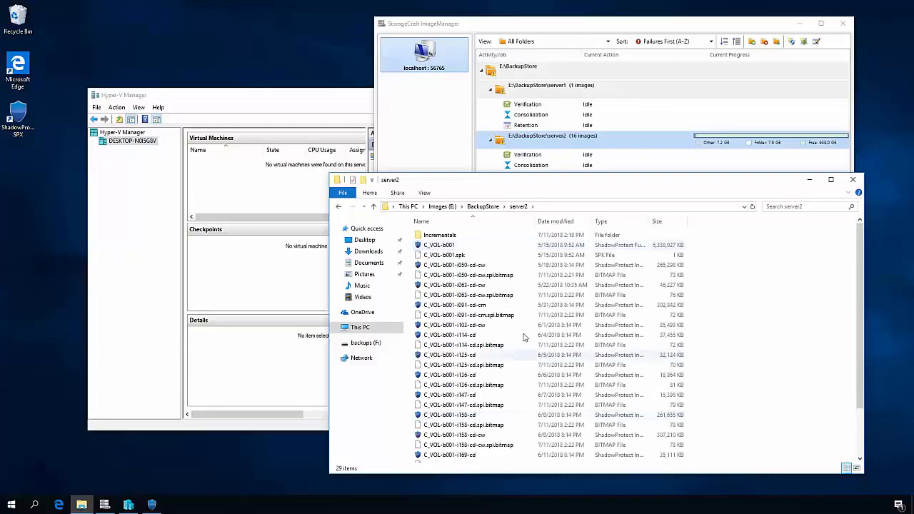
pyautogui.scroll(-2, 518, 343)
pyautogui.scroll(2, 504, 370)
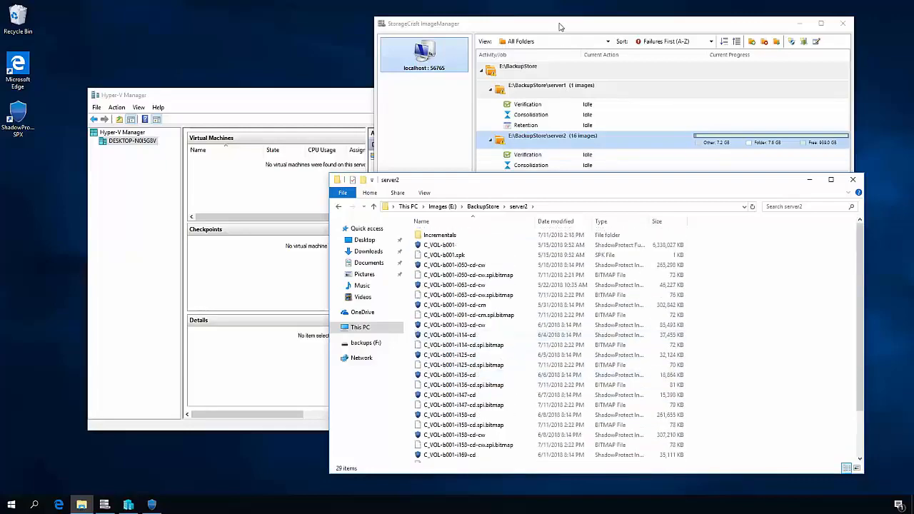
# - Return to ImageManager and start processing the managed folder E:\BackupStore\server2, acknowledging the daily processing notice
pyautogui.click(559, 26)
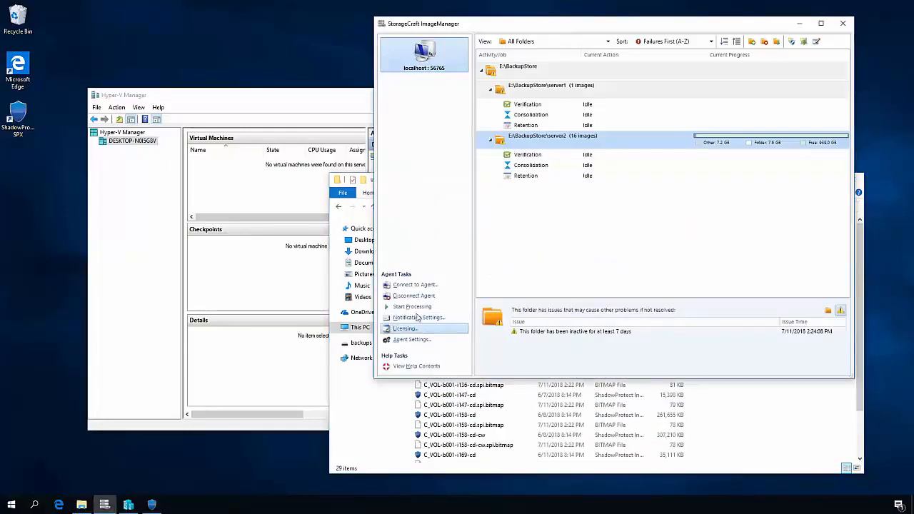
pyautogui.click(421, 309)
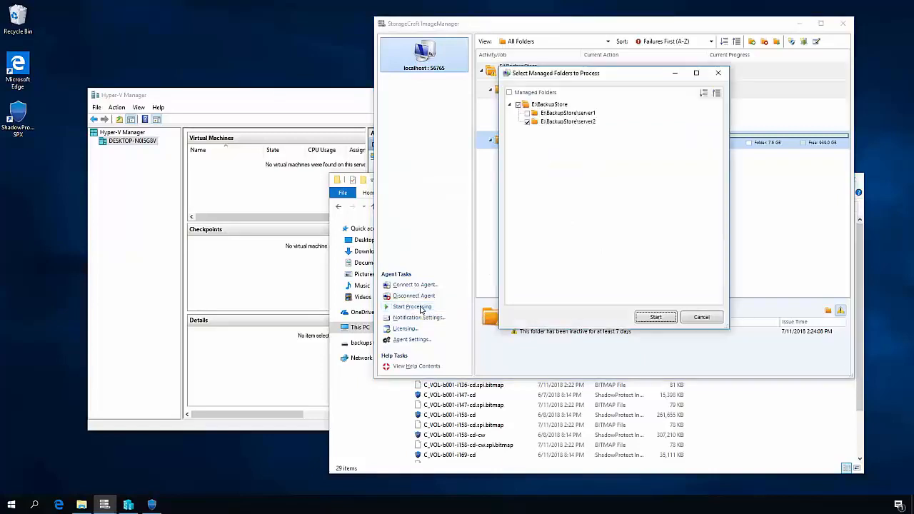
pyautogui.click(655, 318)
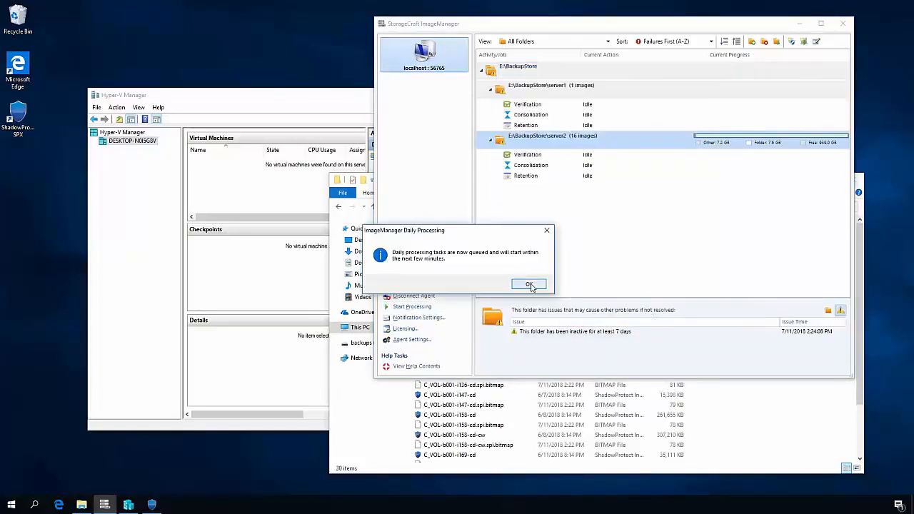
pyautogui.click(529, 285)
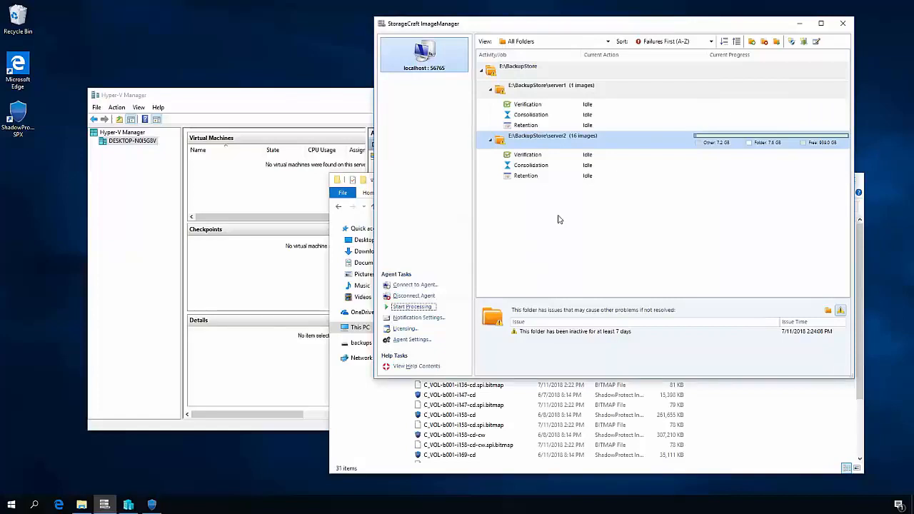
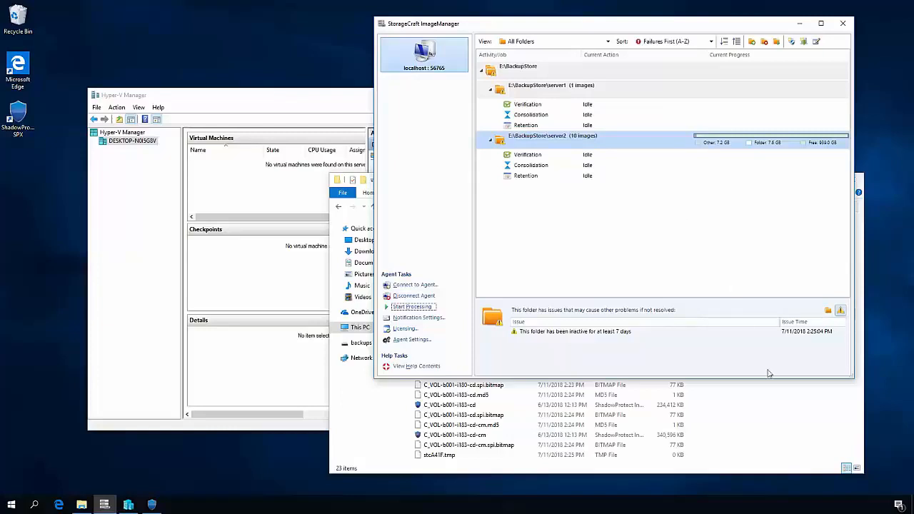
# - Move File Explorer lower, and in ImageManager view the verification settings of the managed folder E:\BackupStore, closing them without saving
pyautogui.click(777, 413)
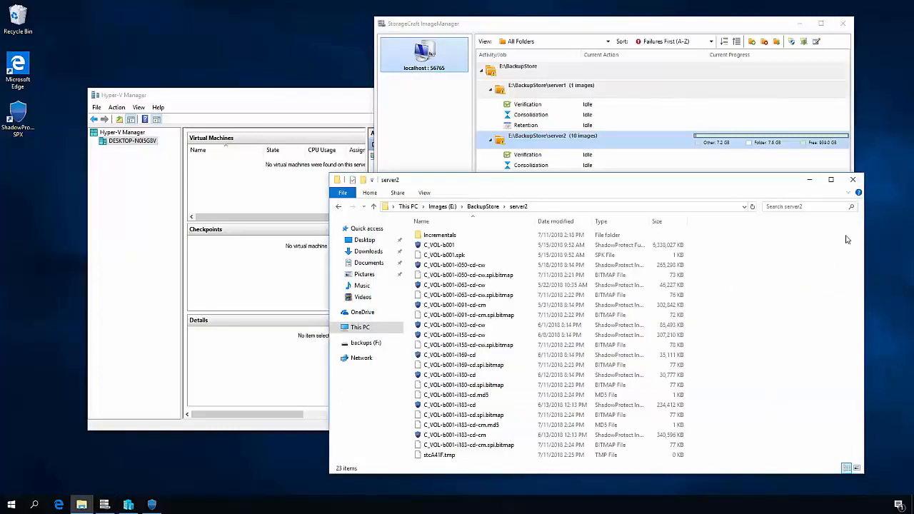
pyautogui.moveTo(554, 173); pyautogui.dragTo(575, 187)
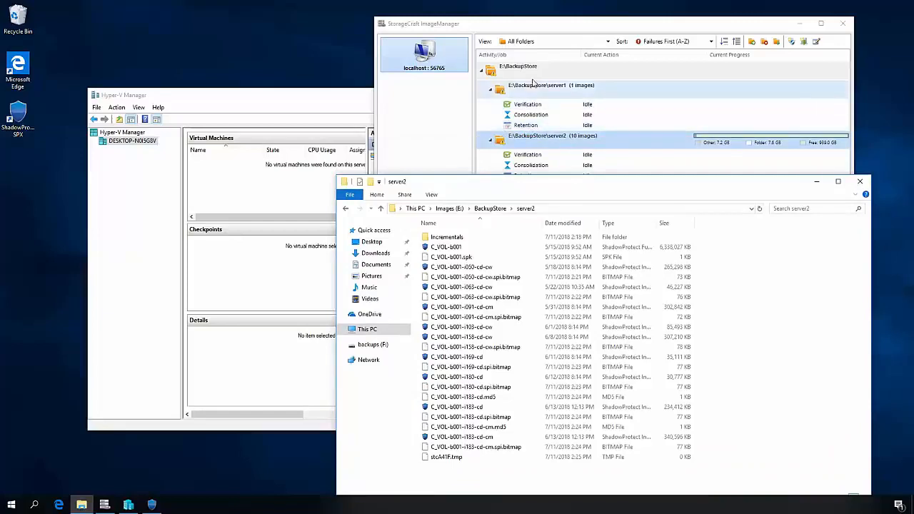
pyautogui.rightClick(534, 72)
pyautogui.click(567, 133)
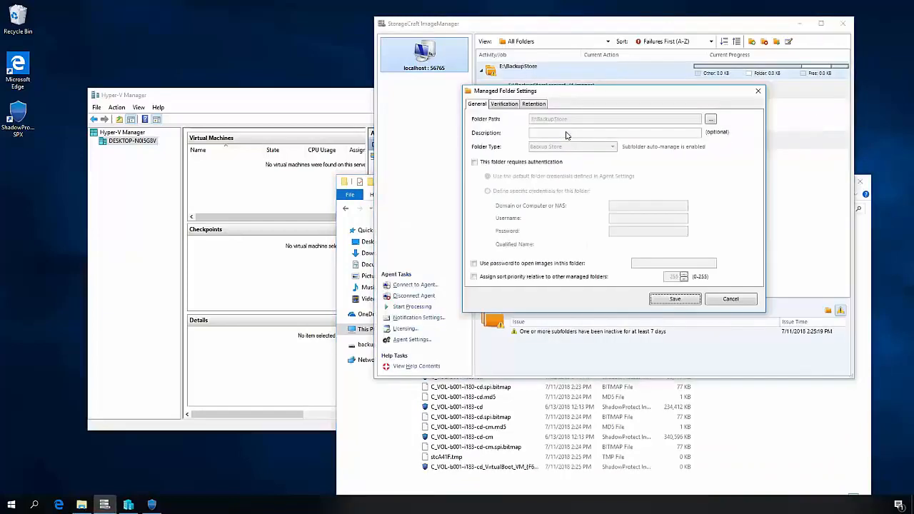
pyautogui.click(504, 104)
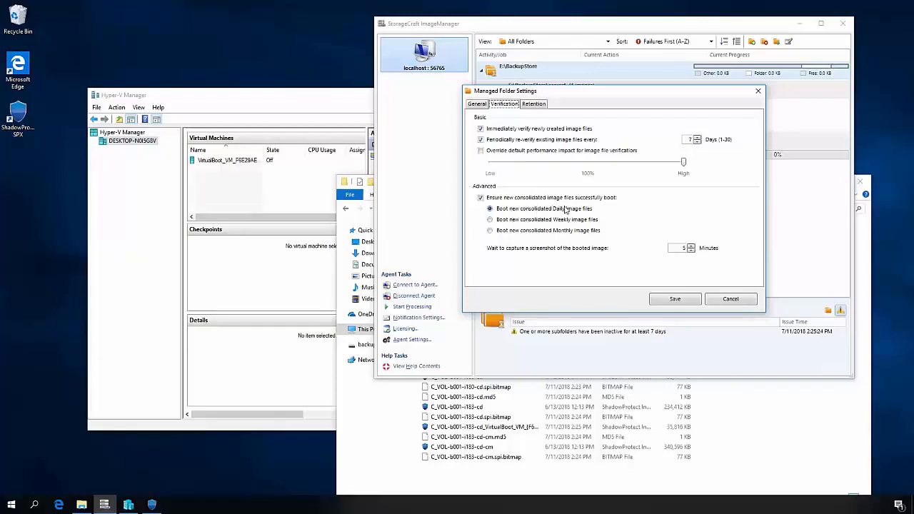
pyautogui.click(725, 299)
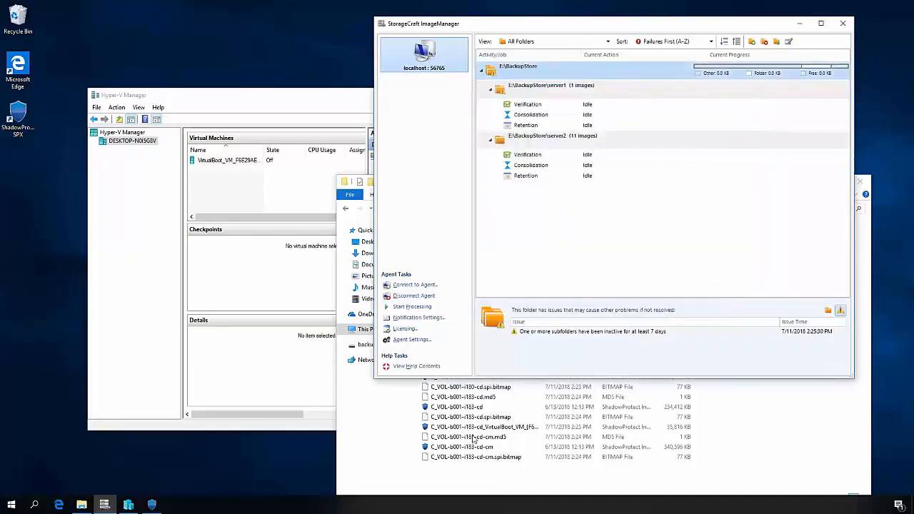
# - Select the VirtualBoot incremental image in the server2 folder, and connect to the VirtualBoot virtual machine from Hyper-V Manager
pyautogui.click(521, 427)
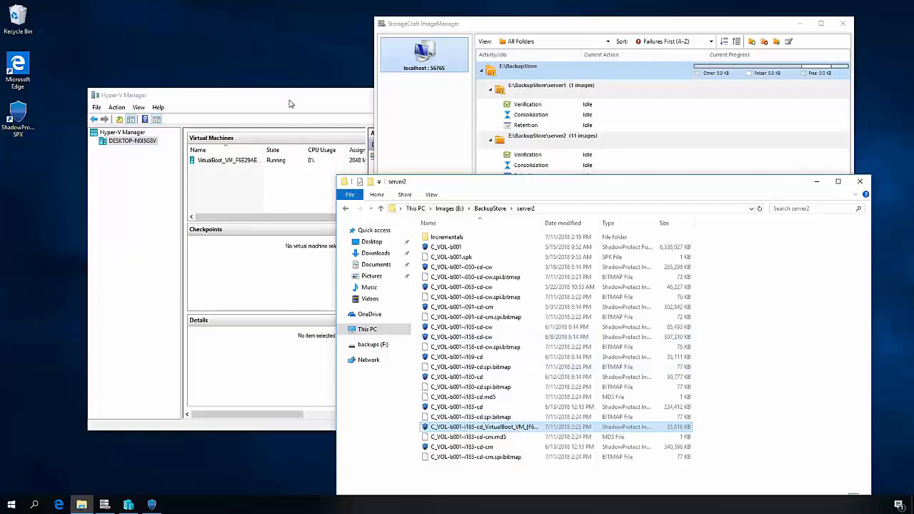
pyautogui.click(235, 136)
pyautogui.click(219, 164)
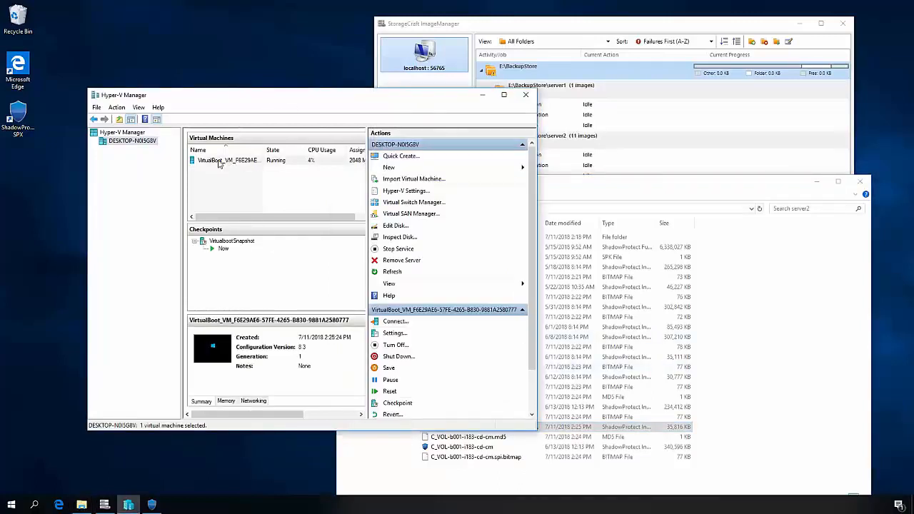
pyautogui.rightClick(219, 163)
pyautogui.click(245, 171)
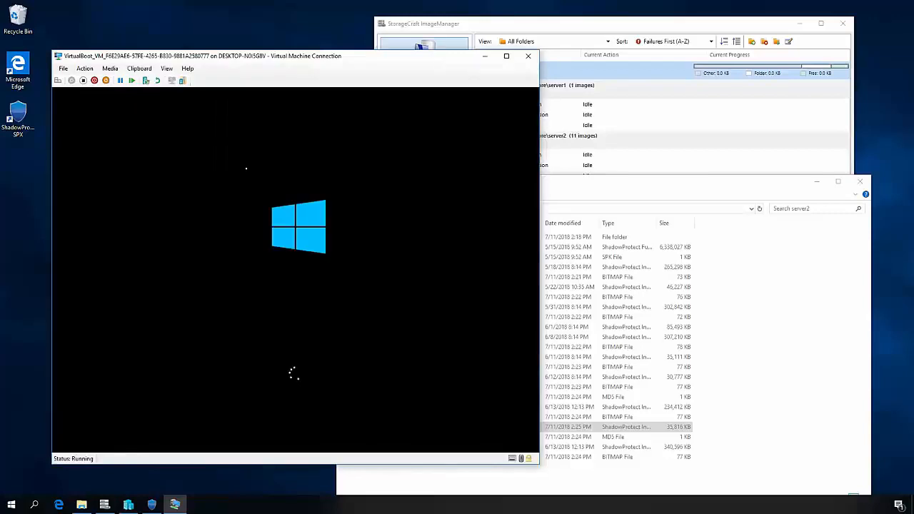
# - View the memory, processor and network adapter settings of the VirtualBoot virtual machine, and close them without changes
pyautogui.click(63, 69)
pyautogui.click(79, 76)
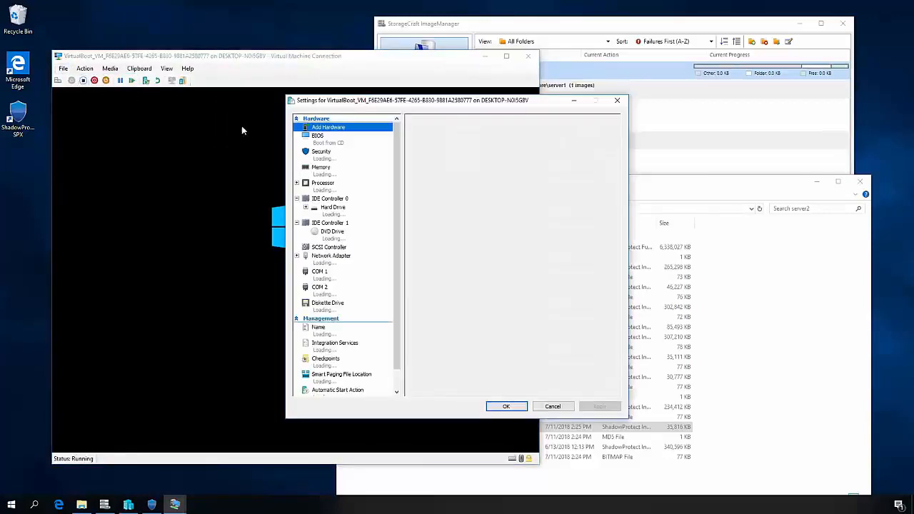
pyautogui.click(346, 173)
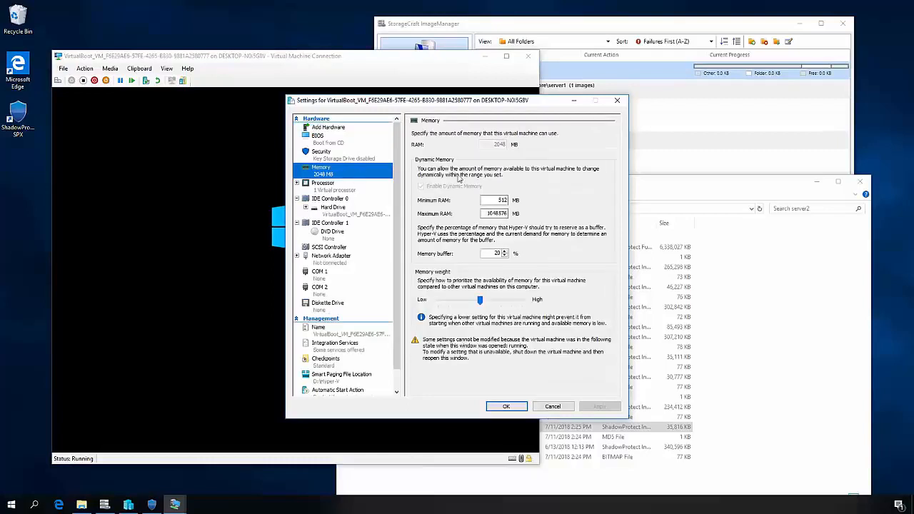
pyautogui.click(346, 187)
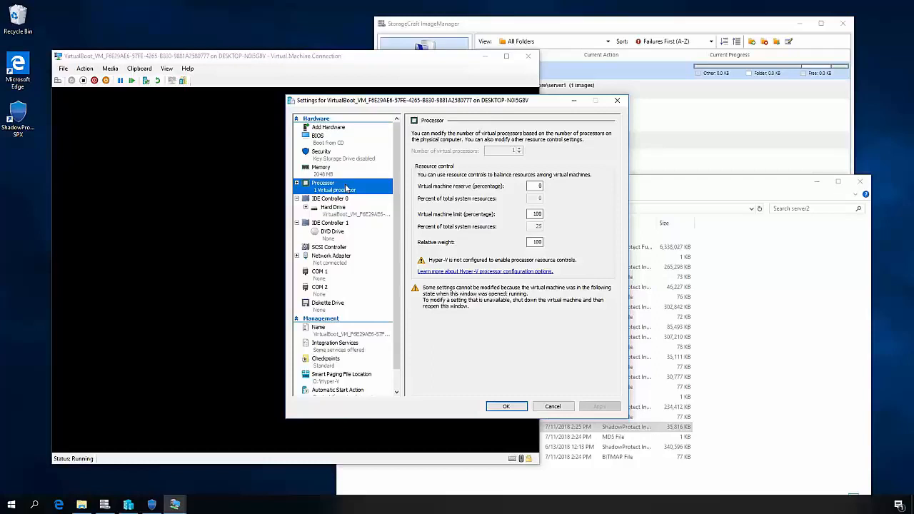
pyautogui.click(346, 264)
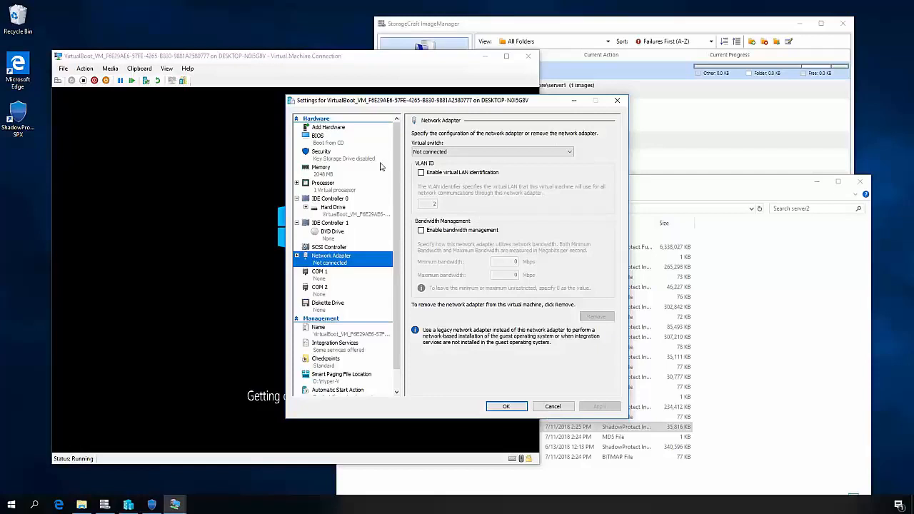
pyautogui.click(620, 102)
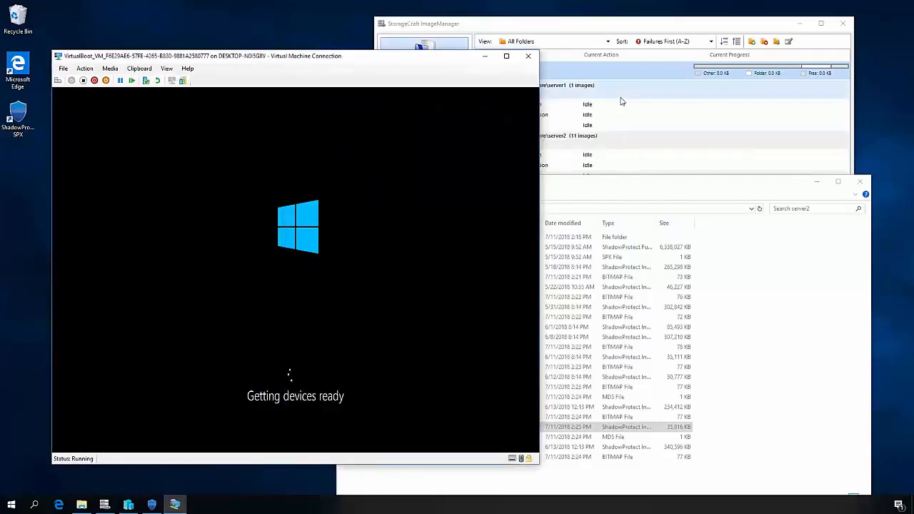
# - In File Explorer, widen server2's name column, and open D:\Hyper-V\Virtual Hard Disks\virtualboot with its name column sized to show file dates and sizes
pyautogui.click(641, 188)
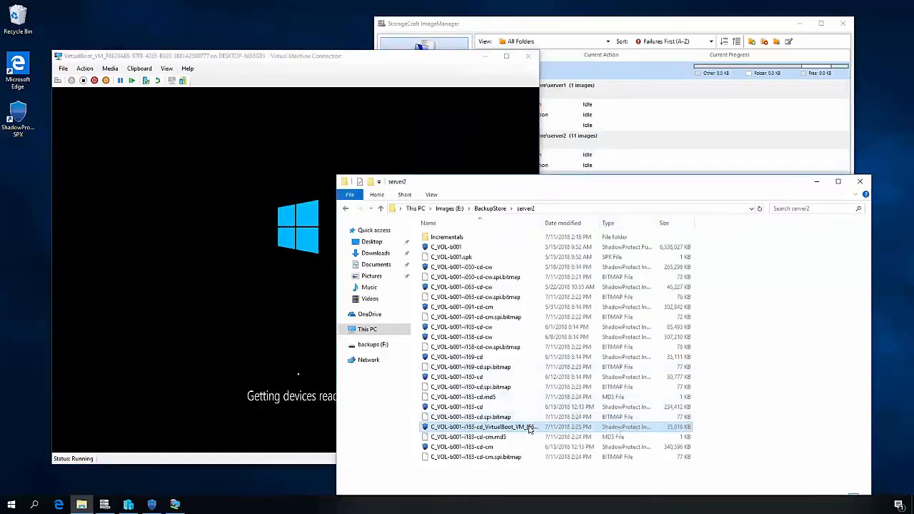
pyautogui.moveTo(543, 223); pyautogui.dragTo(596, 223)
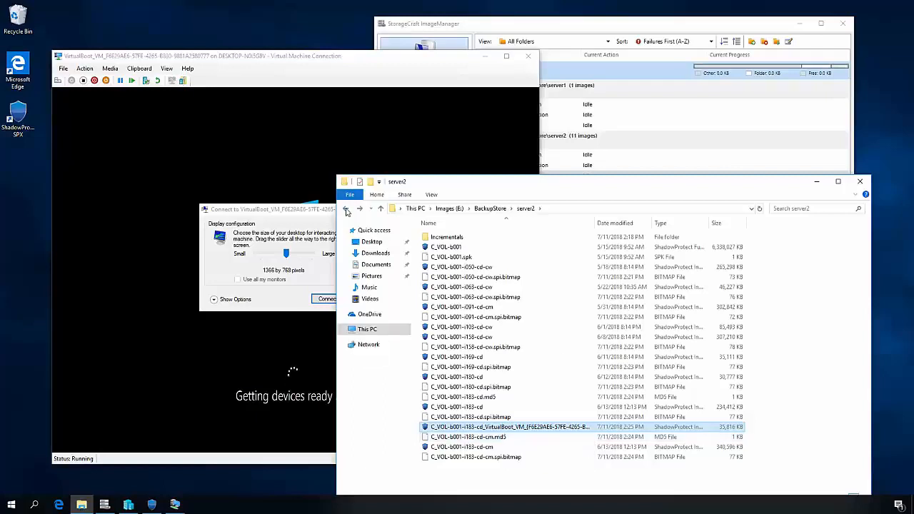
pyautogui.click(382, 331)
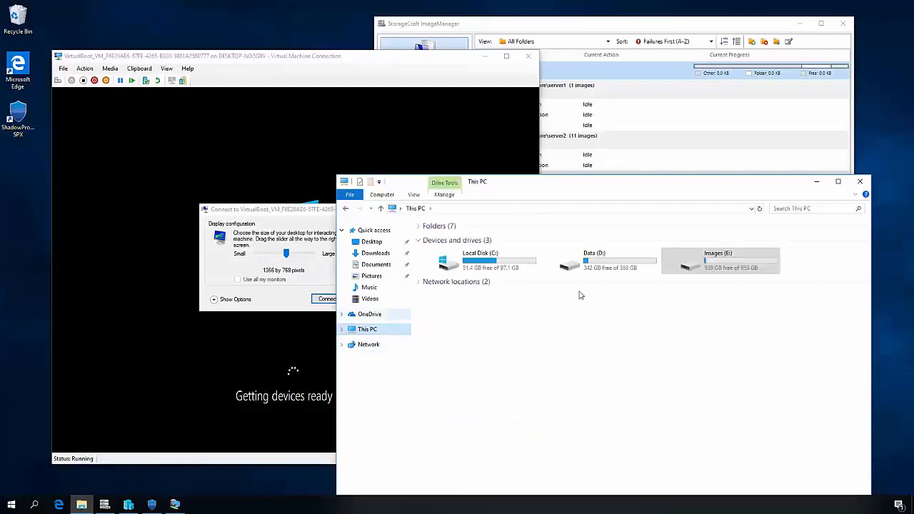
pyautogui.doubleClick(591, 261)
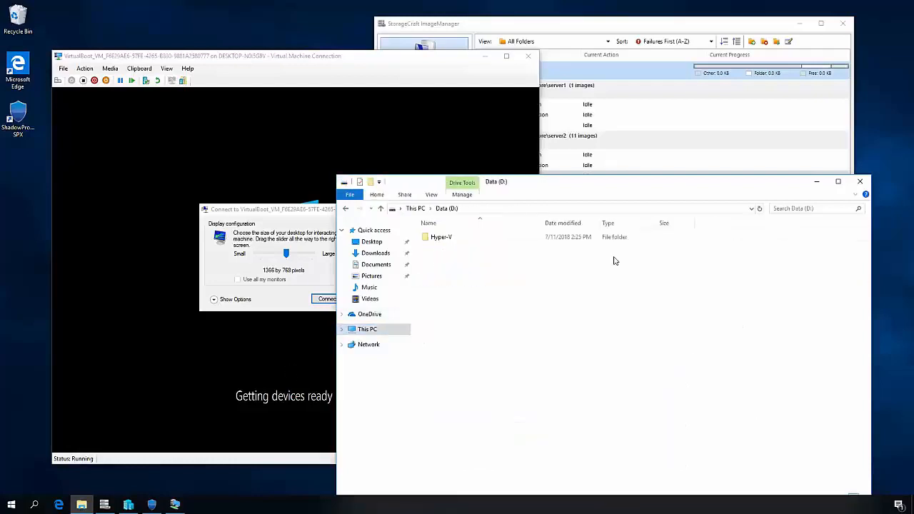
pyautogui.doubleClick(450, 237)
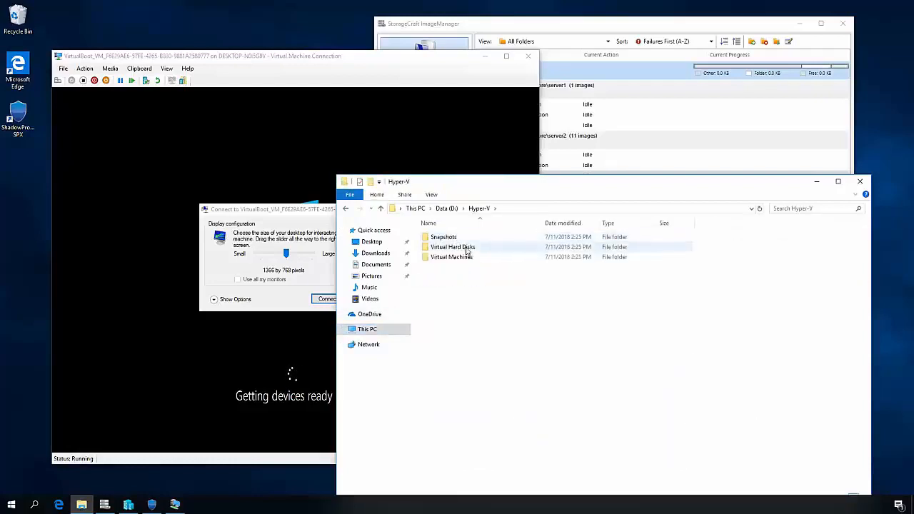
pyautogui.doubleClick(467, 247)
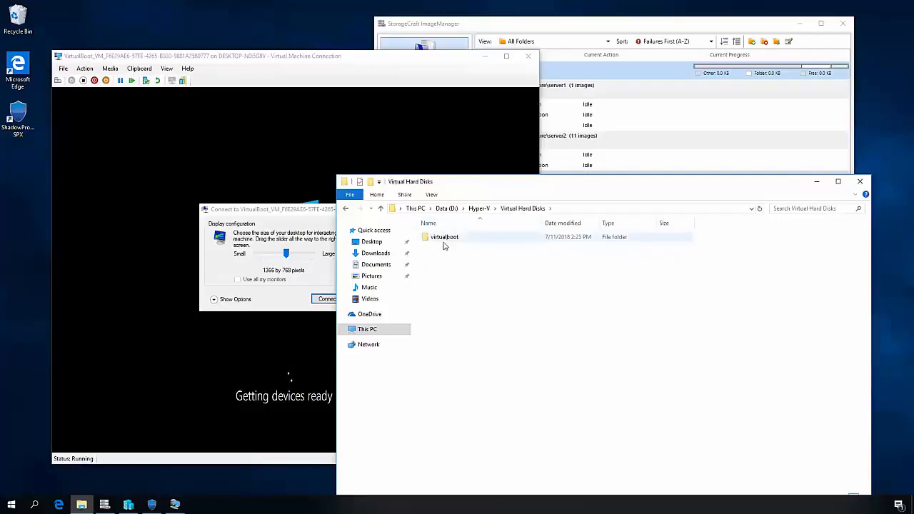
pyautogui.click(453, 241)
pyautogui.doubleClick(454, 241)
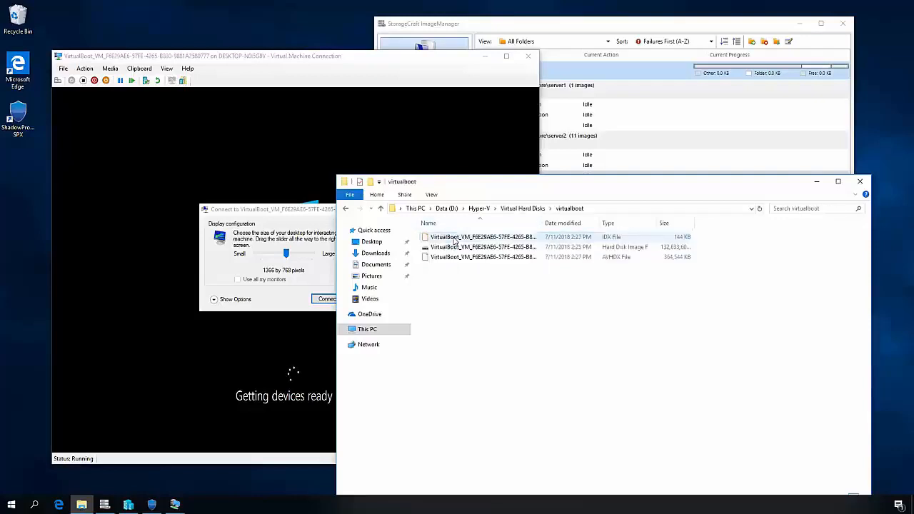
pyautogui.doubleClick(544, 223)
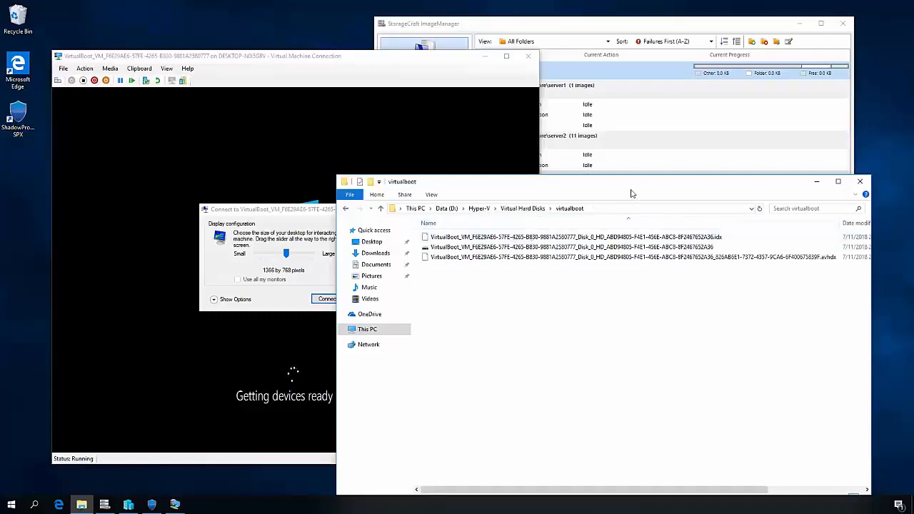
pyautogui.moveTo(841, 221); pyautogui.dragTo(681, 229)
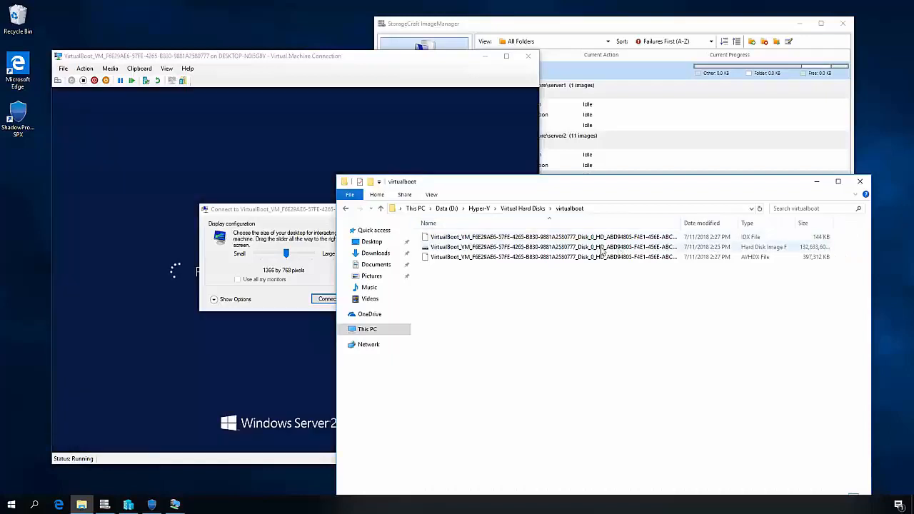
# - View the properties of the hard disk image file in the virtualboot folder, close them and select the AVHDX file
pyautogui.click(602, 248)
pyautogui.rightClick(602, 250)
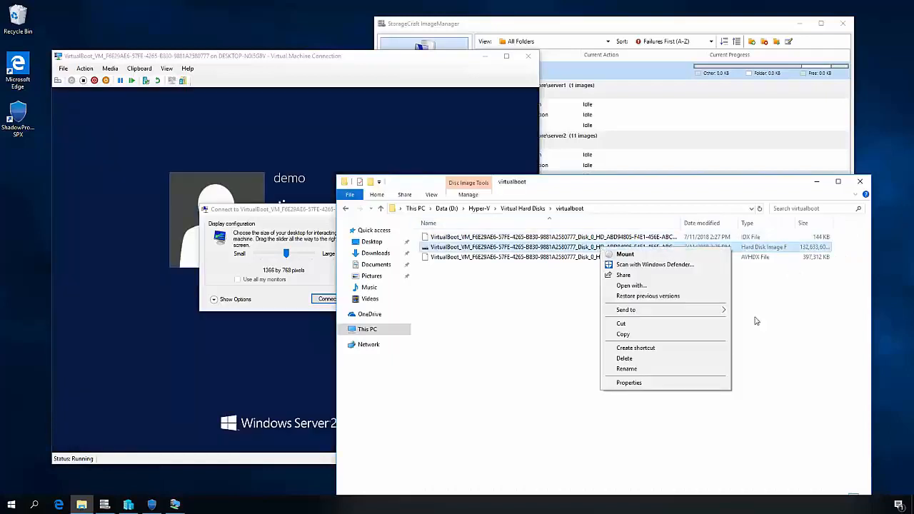
pyautogui.click(672, 383)
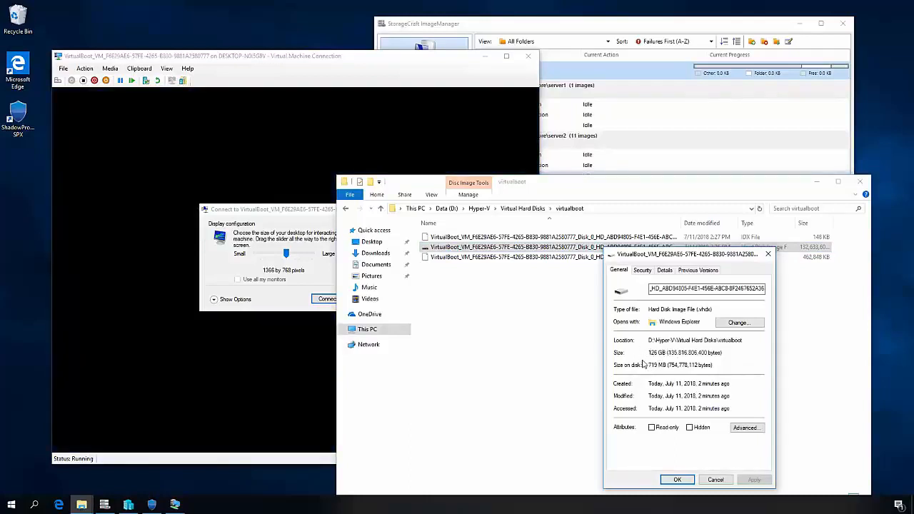
pyautogui.click(768, 254)
pyautogui.click(547, 257)
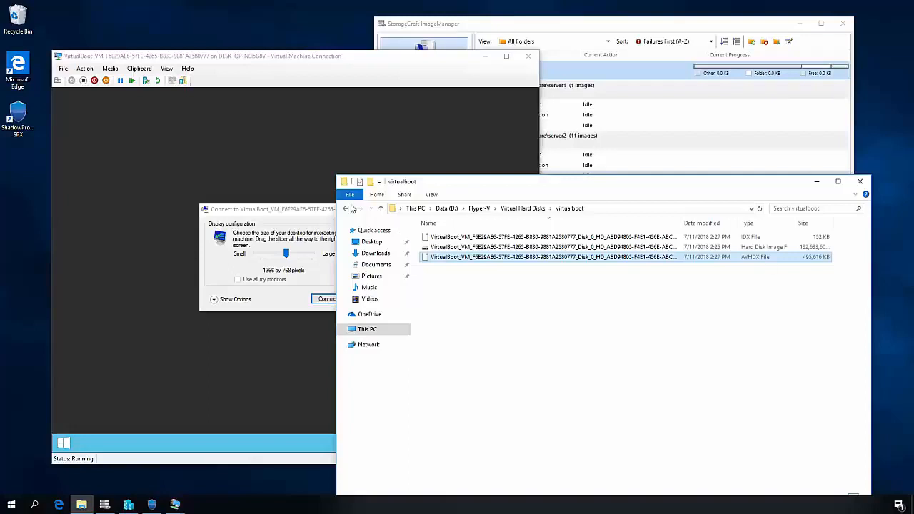
# - Return to the VirtualBoot virtual machine window and connect to its session at 1366 by 768 pixels
pyautogui.click(311, 209)
pyautogui.press('Return')
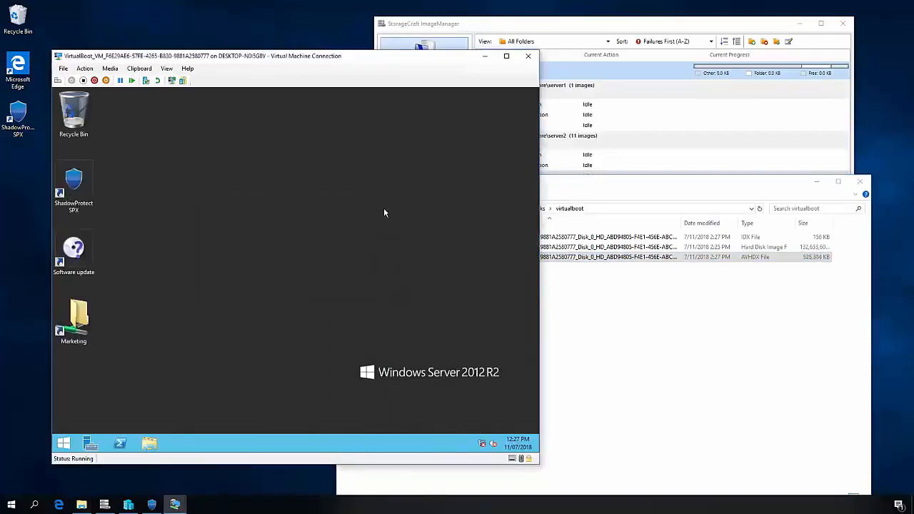
# - Return to File Explorer and check the AVHDX file's size and the free space on the Data (D:) and Images (E:) drives
pyautogui.click(803, 270)
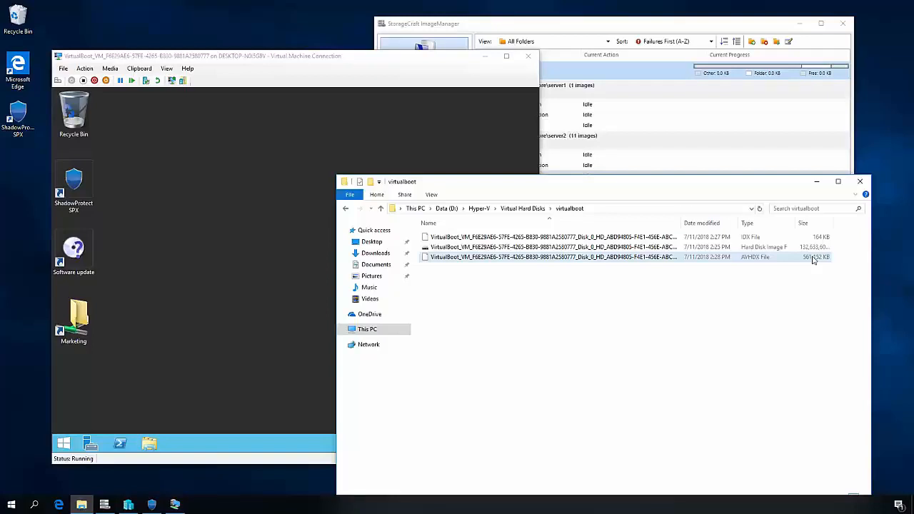
pyautogui.click(375, 329)
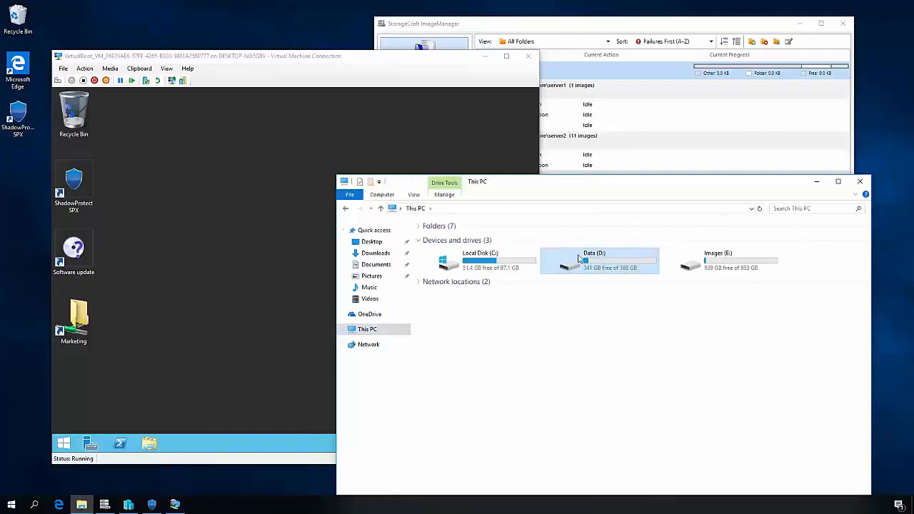
pyautogui.click(751, 259)
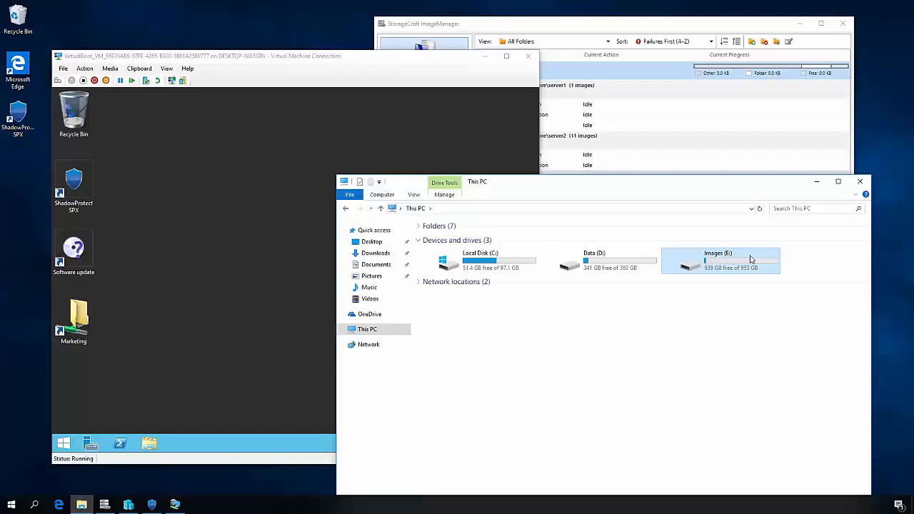
# - Close the Virtual Machine Connection window and select the VirtualBoot virtual machine in Hyper-V Manager
pyautogui.click(528, 60)
pyautogui.click(528, 60)
pyautogui.click(277, 162)
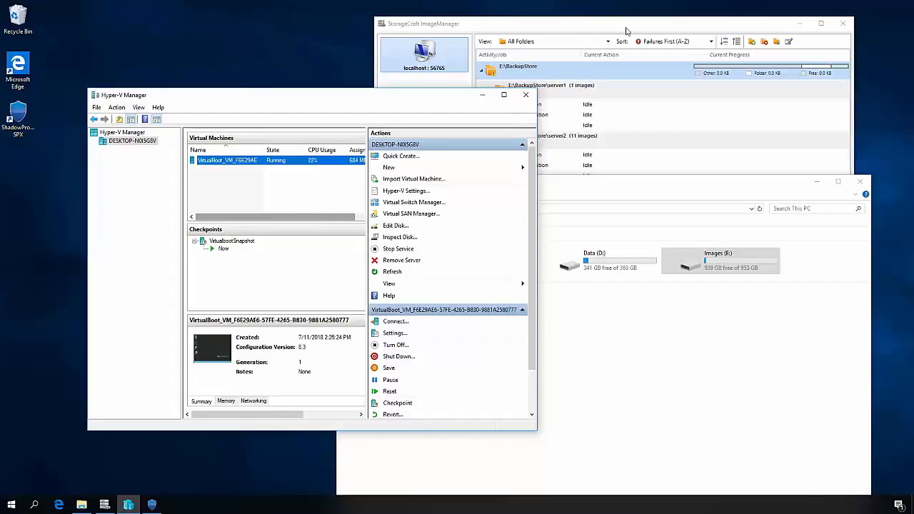
# - In ShadowProtect SPX, browse the server1 destination's image chains and launch VirtualBoot for the image C_VOL - Exchange Server-b001.spf
pyautogui.click(152, 505)
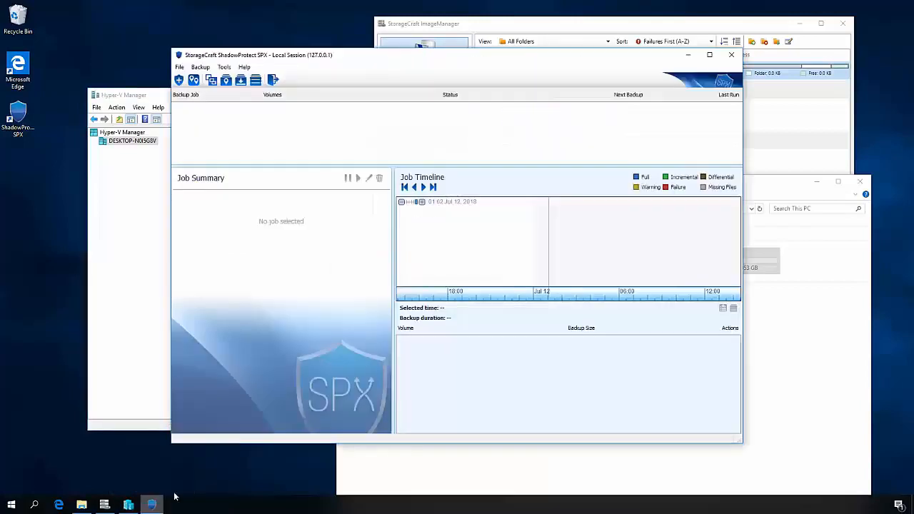
pyautogui.click(225, 67)
pyautogui.click(247, 89)
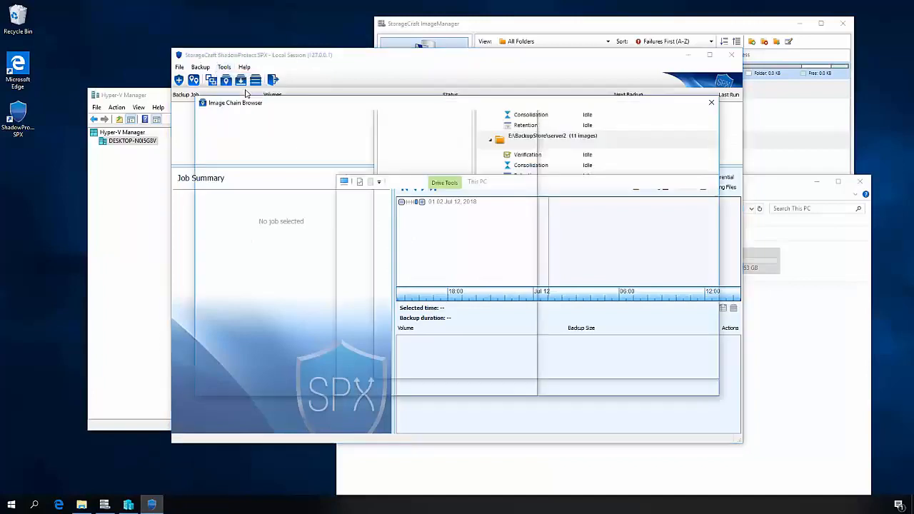
pyautogui.click(263, 119)
pyautogui.click(255, 134)
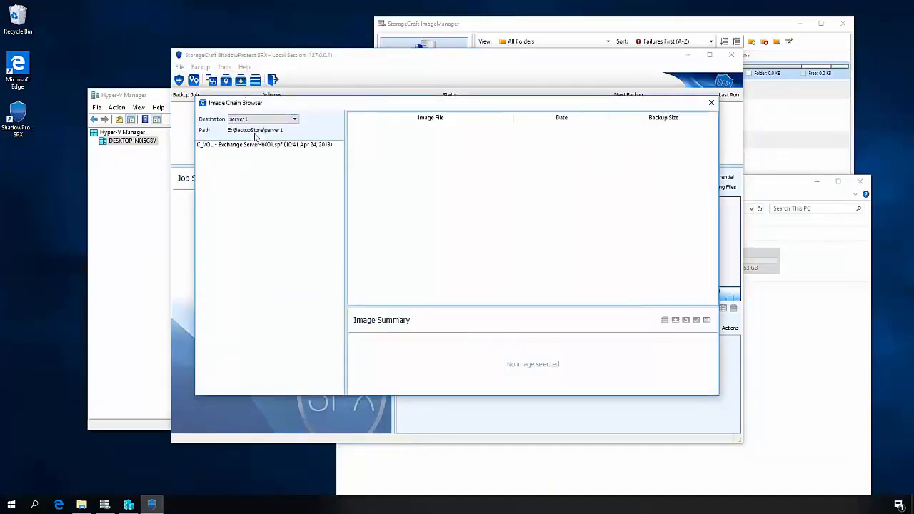
pyautogui.click(256, 146)
pyautogui.click(393, 130)
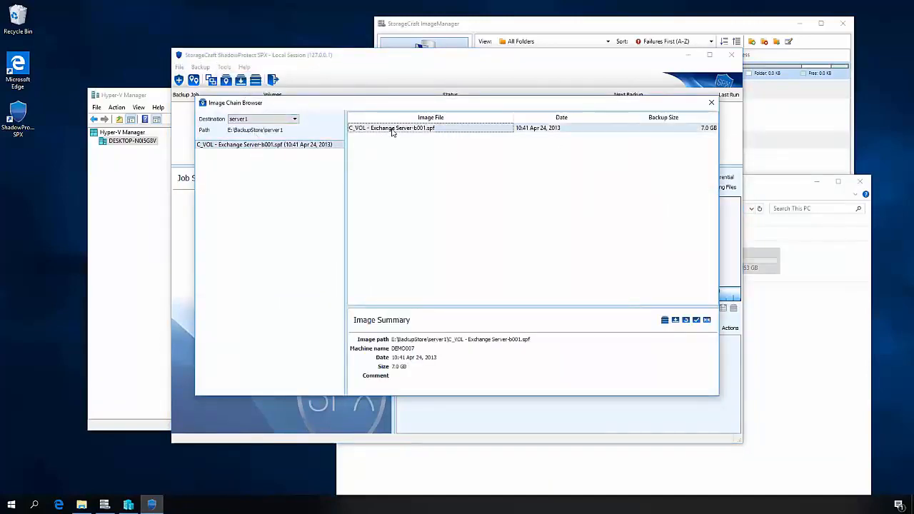
pyautogui.click(666, 323)
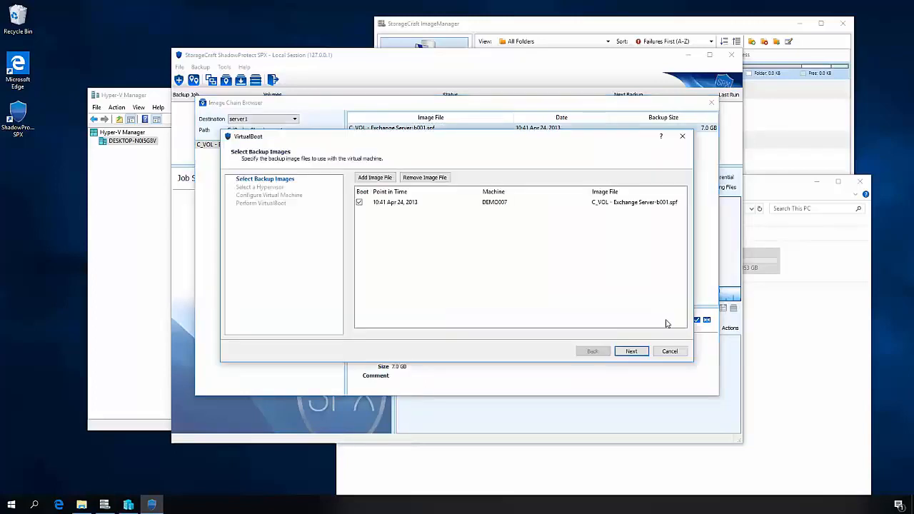
# - Keep the selected backup image and Microsoft Hyper-V as the hypervisor, and name the virtual machine server01
pyautogui.click(633, 351)
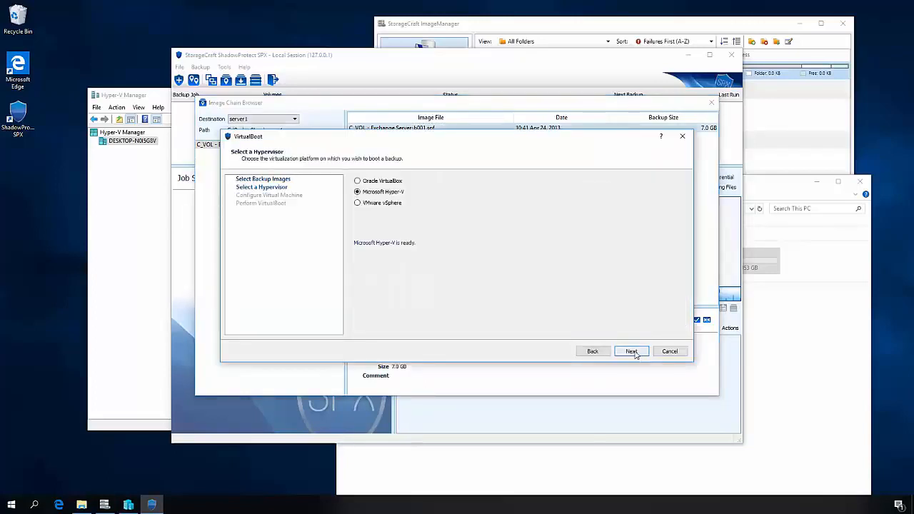
pyautogui.click(633, 352)
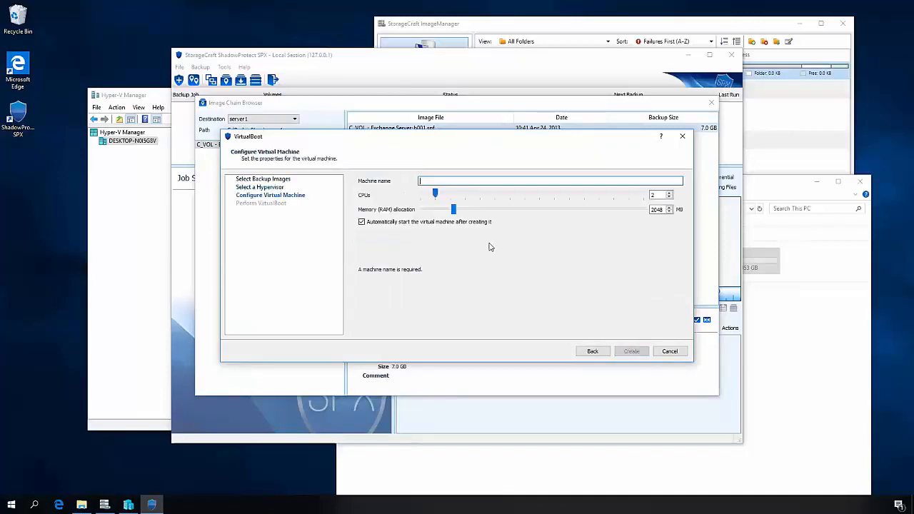
pyautogui.write('Eerver01')
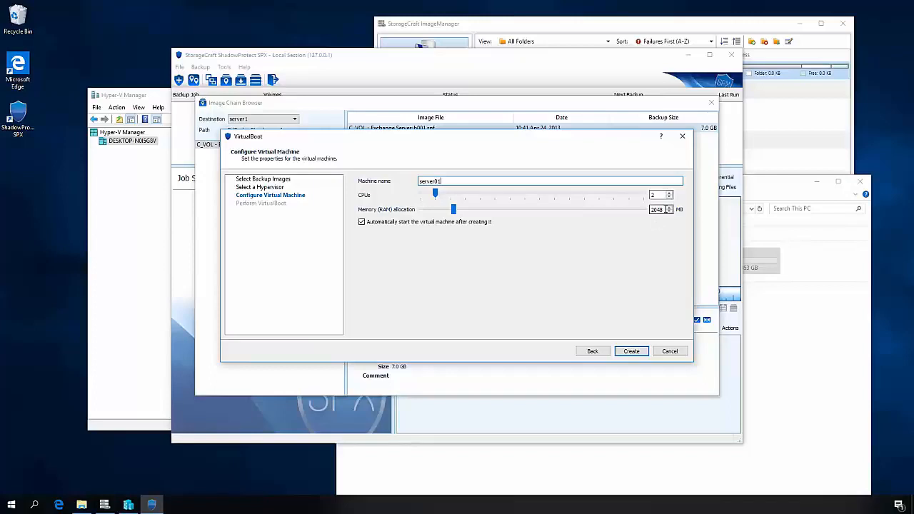
# - Set the virtual machine's memory allocation to 8000 MB and create it with automatic start enabled
pyautogui.click(656, 210)
pyautogui.doubleClick(655, 210)
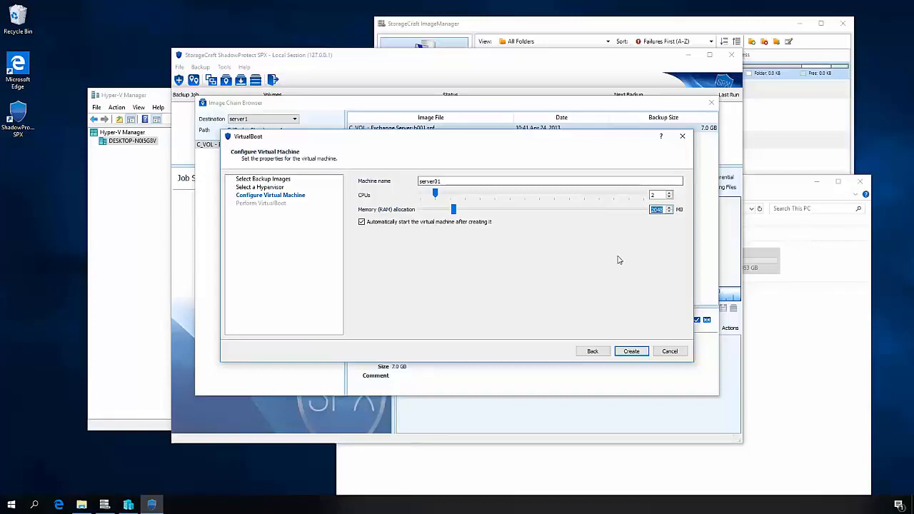
pyautogui.write('8000')
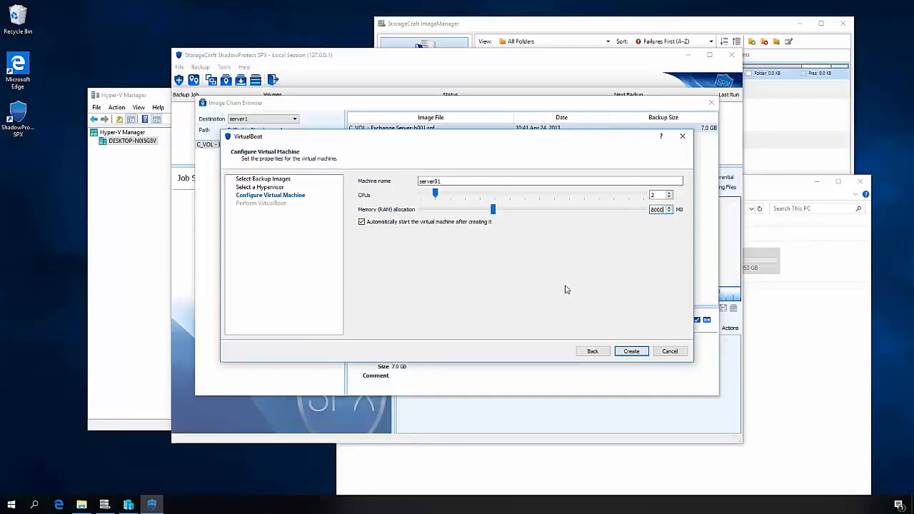
pyautogui.click(631, 350)
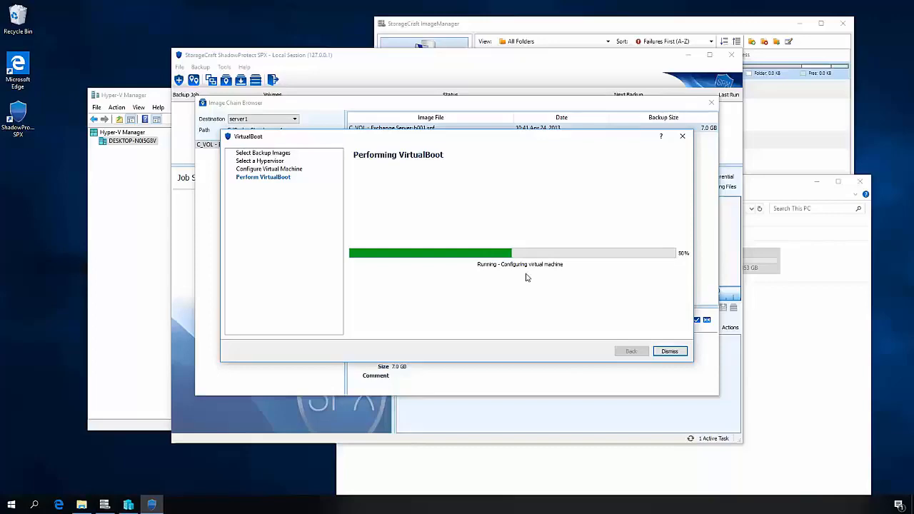
# - Switch to Hyper-V Manager, move its window clear of the VirtualBoot wizard, and select the server01 virtual machine
pyautogui.click(156, 97)
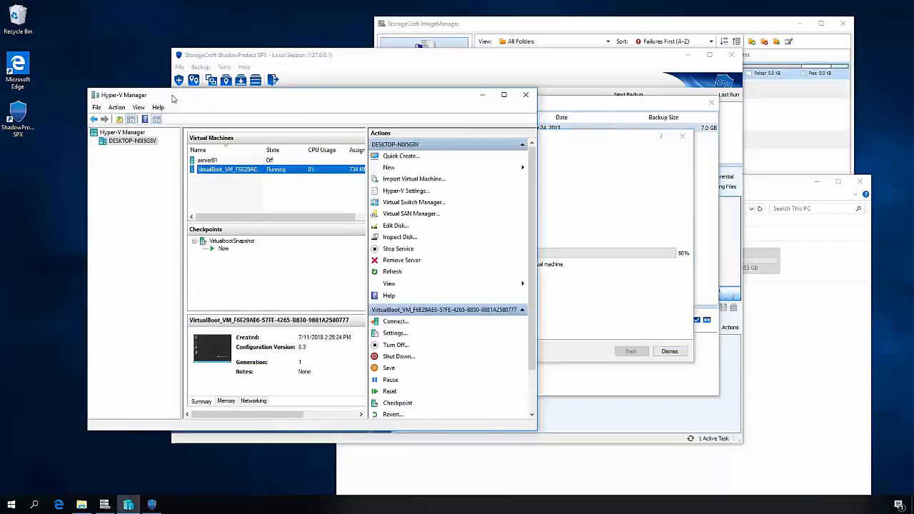
pyautogui.moveTo(184, 97); pyautogui.dragTo(122, 154)
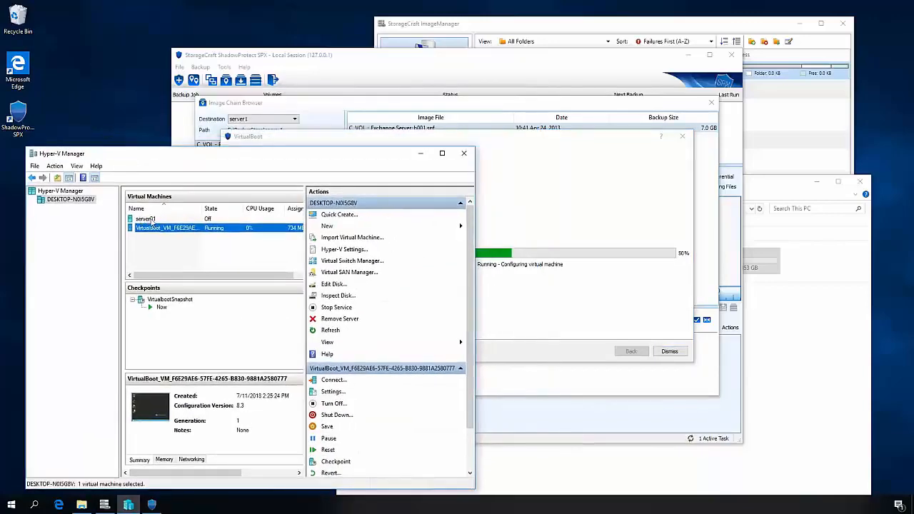
pyautogui.click(143, 220)
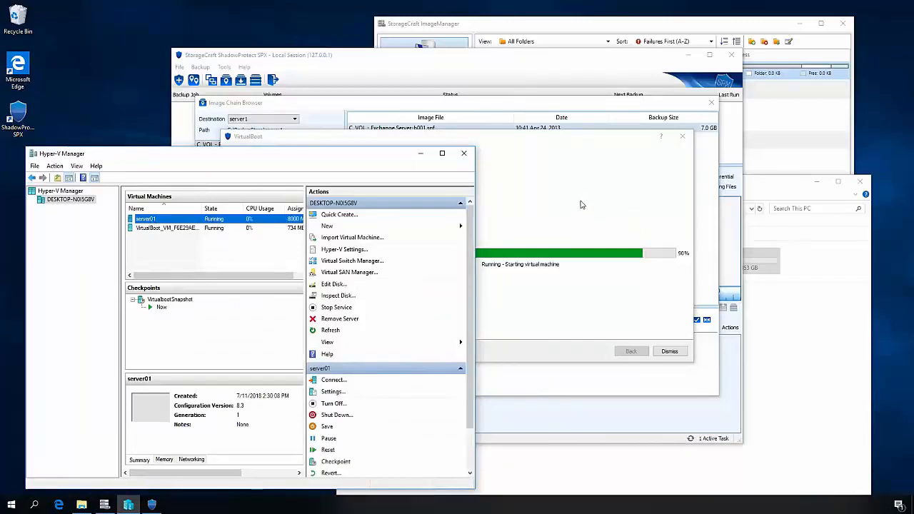
# - Dismiss the finished VirtualBoot wizard, close the Image Chain Browser and minimize ShadowProtect SPX
pyautogui.click(669, 351)
pyautogui.click(713, 104)
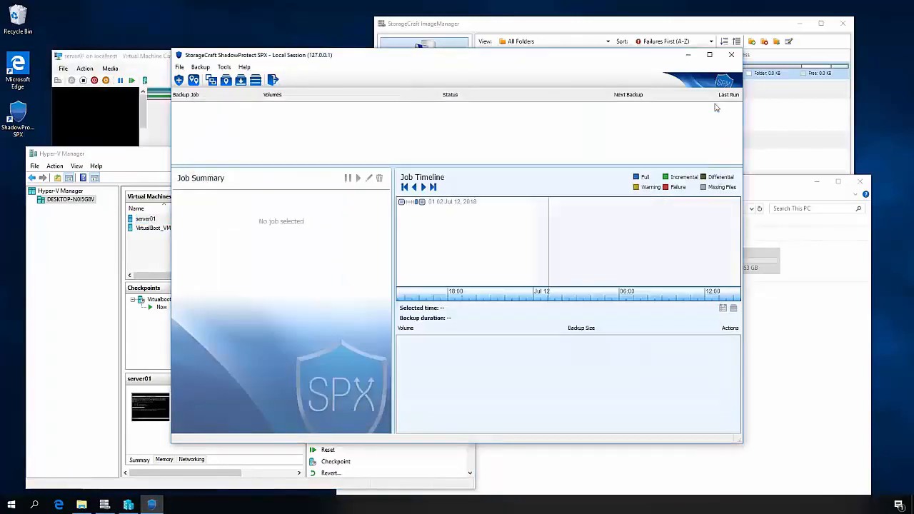
pyautogui.click(691, 57)
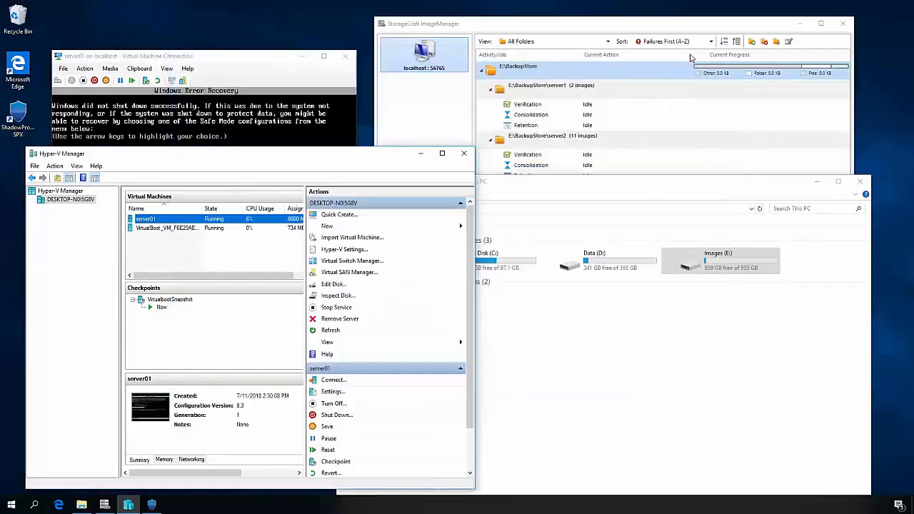
# - In the server01 connection window, boot with Start Windows Normally and skip the disk check on C:
pyautogui.click(259, 63)
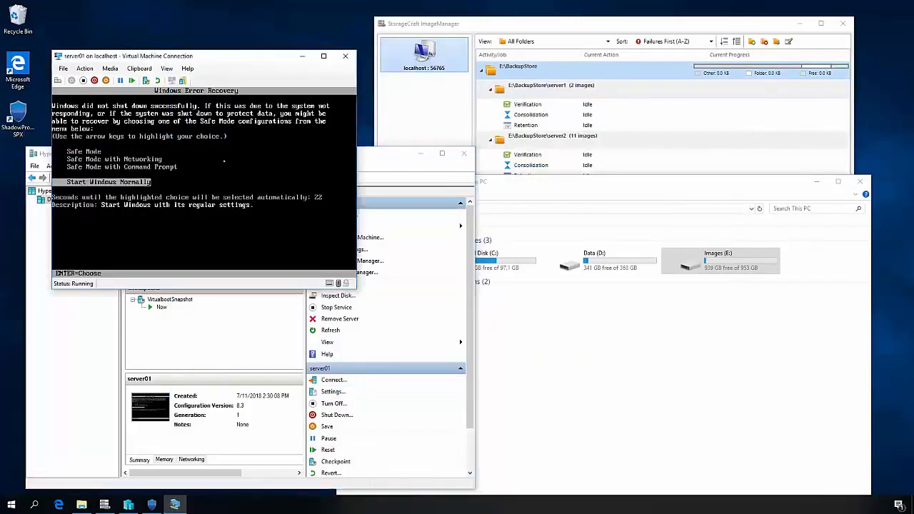
pyautogui.press('Return')
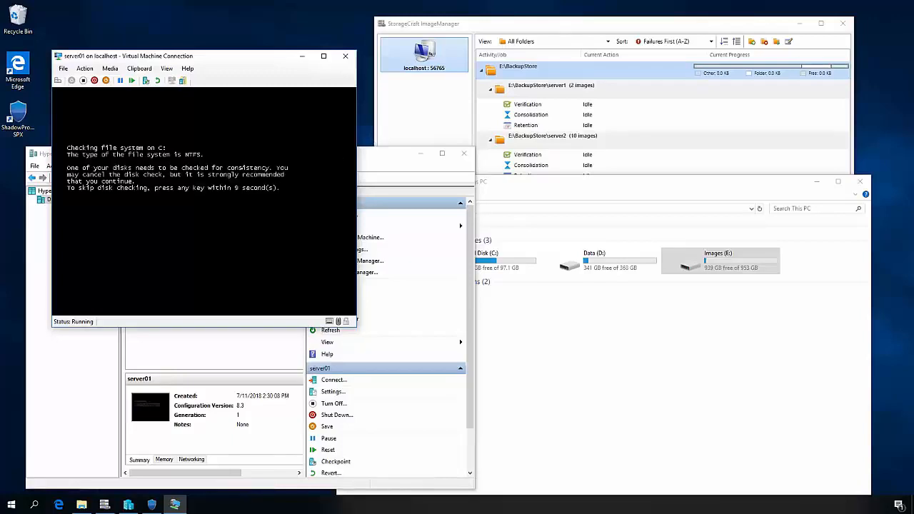
pyautogui.press('Return')
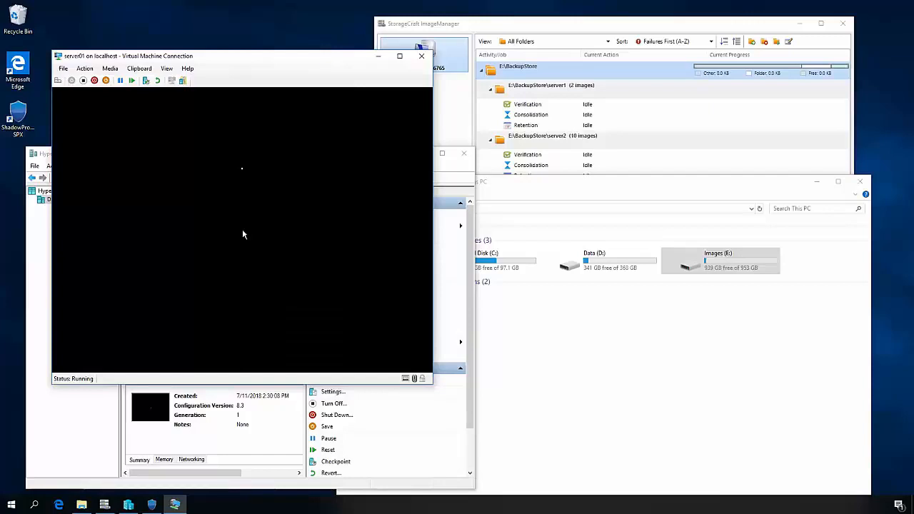
# - Check the virtual machine list in Hyper-V Manager, then turn off server01 from its connection window and close that window
pyautogui.click(456, 175)
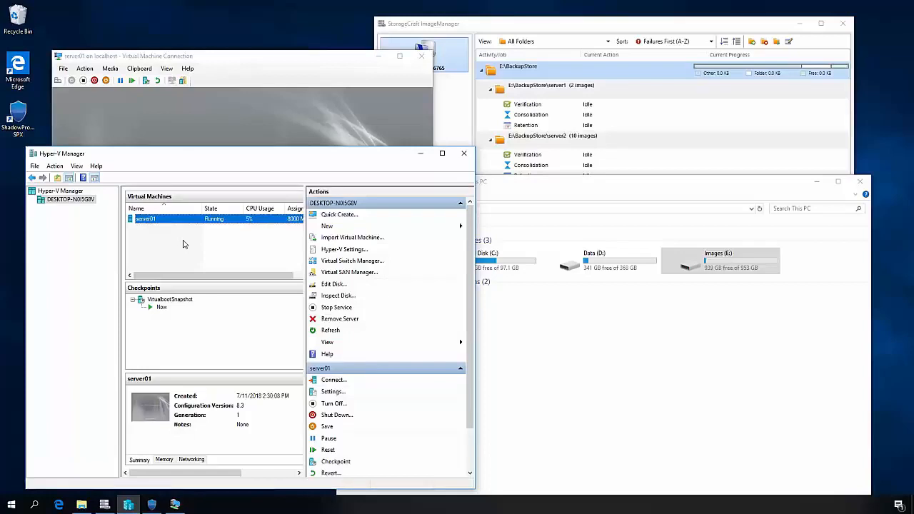
pyautogui.click(297, 61)
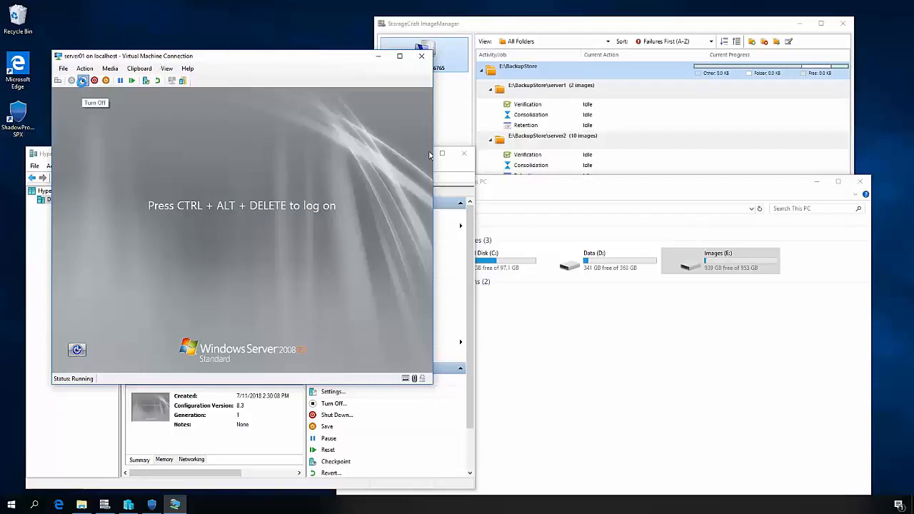
pyautogui.click(83, 80)
pyautogui.click(258, 239)
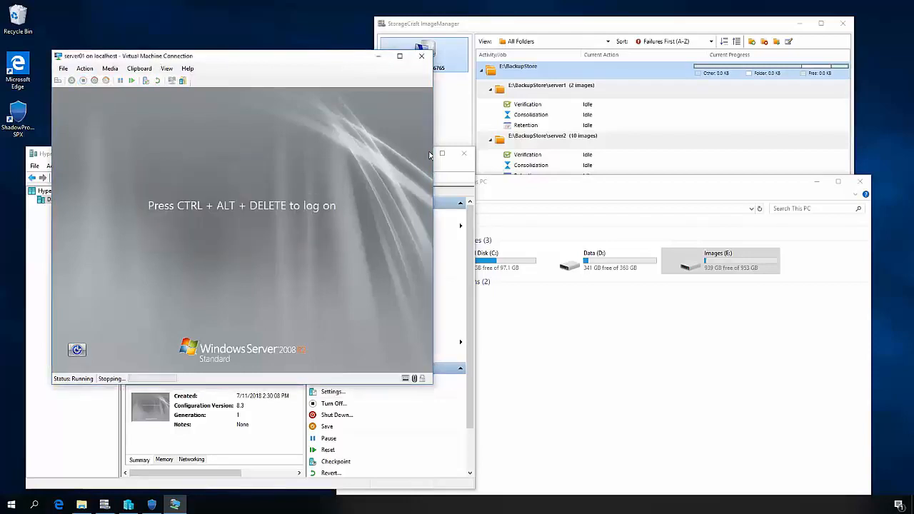
pyautogui.click(346, 60)
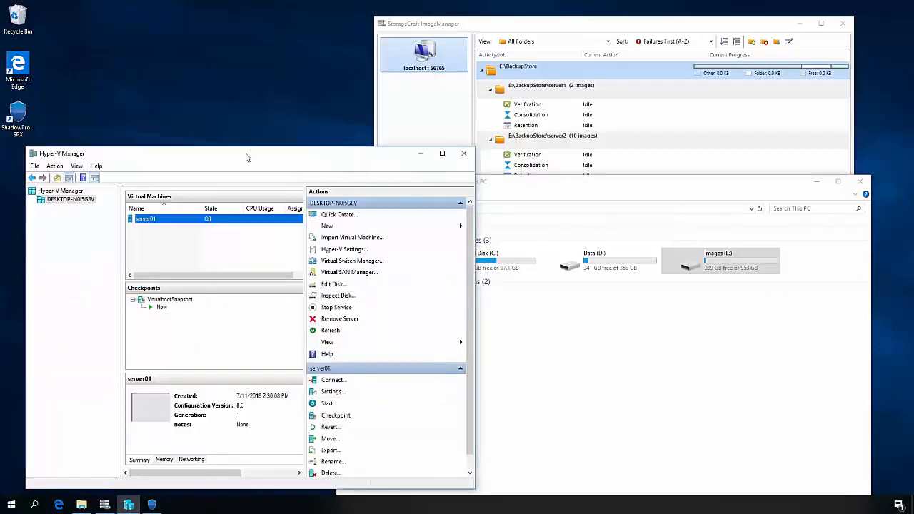
# - Delete the server01 virtual machine from Hyper-V Manager and confirm the deletion
pyautogui.rightClick(155, 220)
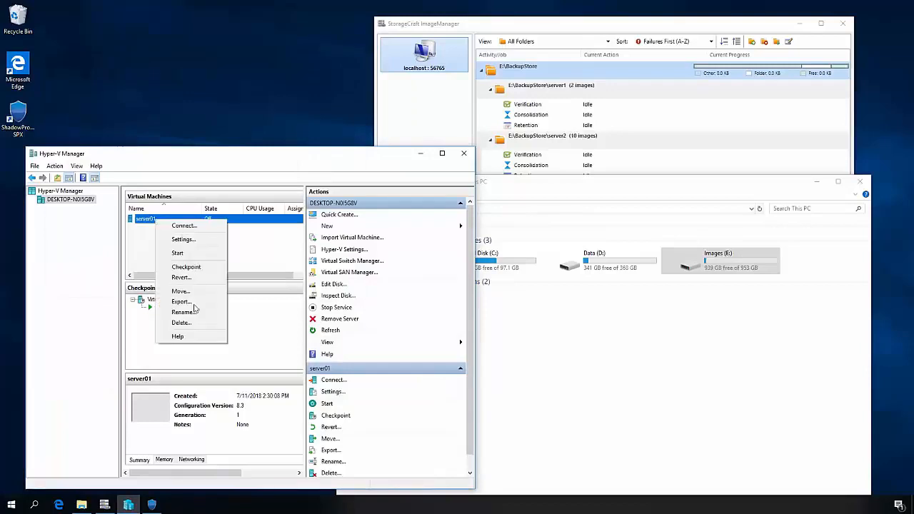
pyautogui.click(180, 323)
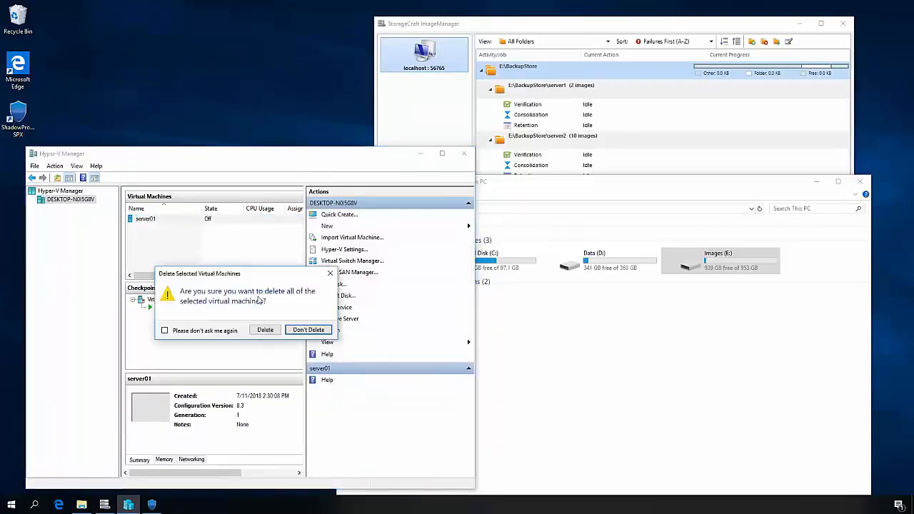
pyautogui.click(265, 330)
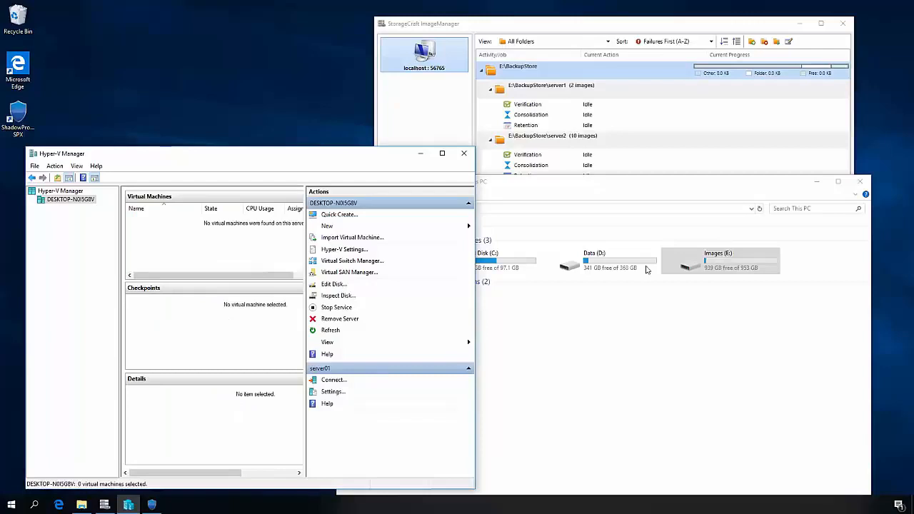
# - In File Explorer, delete the VirtualBoot incremental image file from the BackupStore\server1 folder on the Images (E:) drive
pyautogui.doubleClick(702, 266)
pyautogui.doubleClick(447, 237)
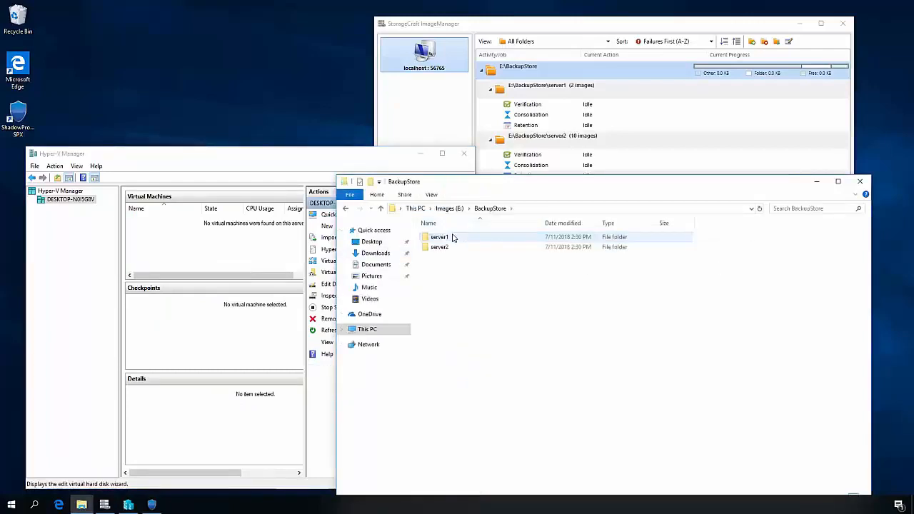
pyautogui.doubleClick(453, 238)
pyautogui.click(513, 258)
pyautogui.doubleClick(543, 228)
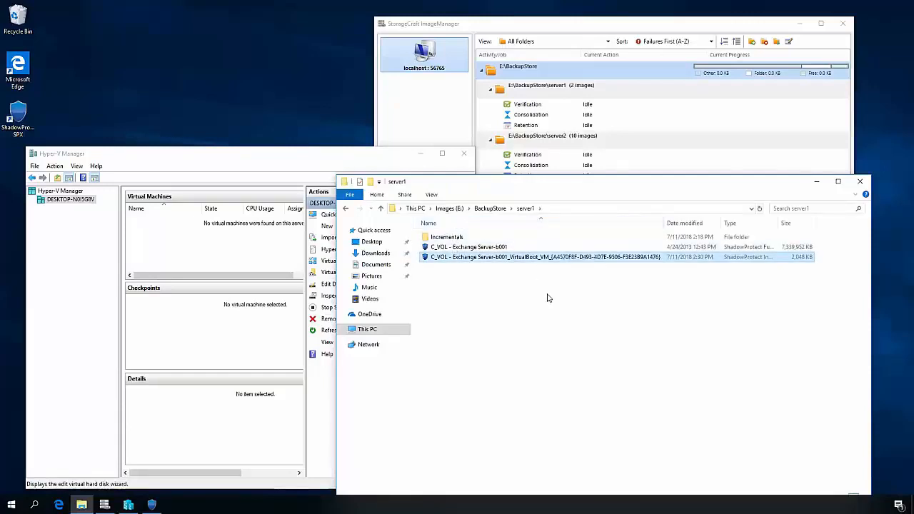
pyautogui.press('Delete')
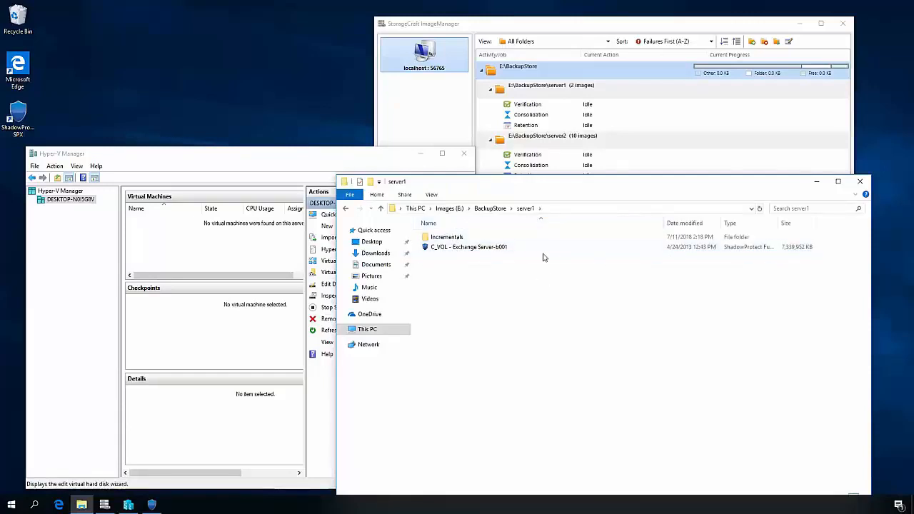
# - Permanently delete all files in D:\Hyper-V\Virtual Hard Disks\virtualboot, including the system file, and close File Explorer
pyautogui.click(413, 209)
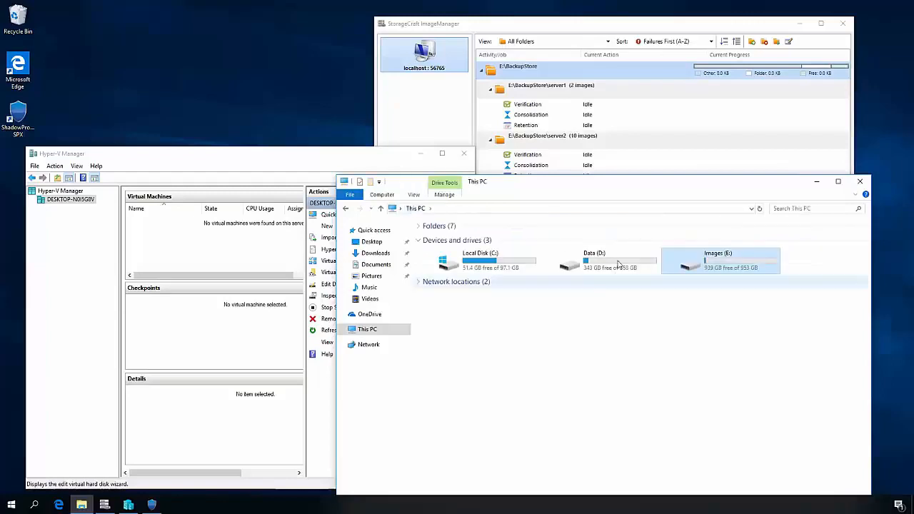
pyautogui.click(618, 265)
pyautogui.doubleClick(619, 264)
pyautogui.doubleClick(465, 236)
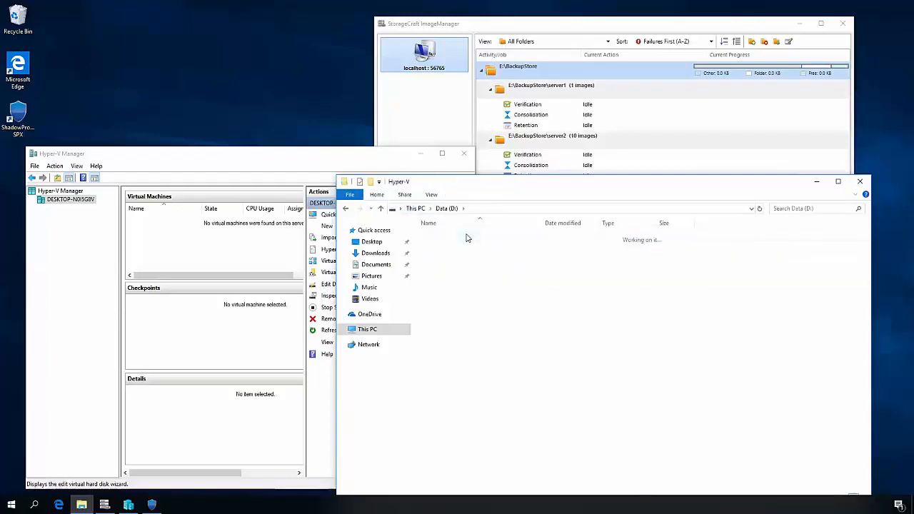
pyautogui.doubleClick(465, 248)
pyautogui.doubleClick(466, 238)
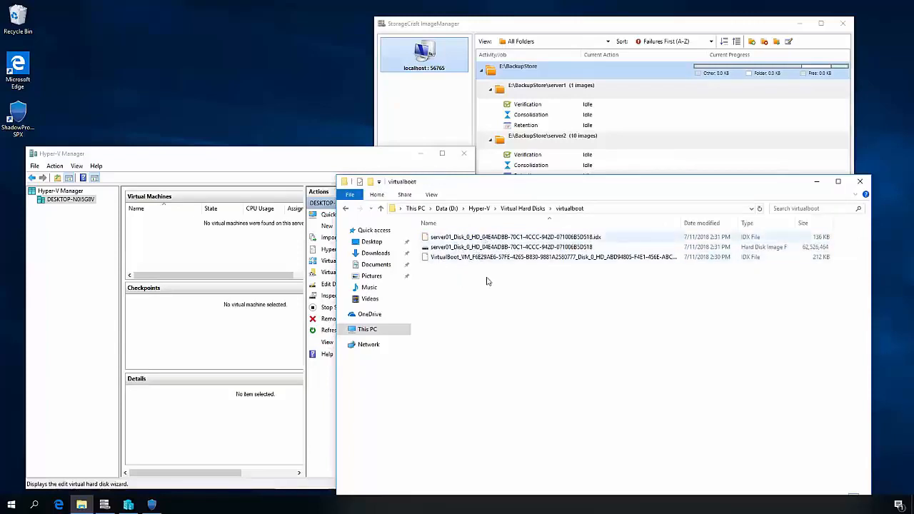
pyautogui.hotkey('ctrl', 'a')
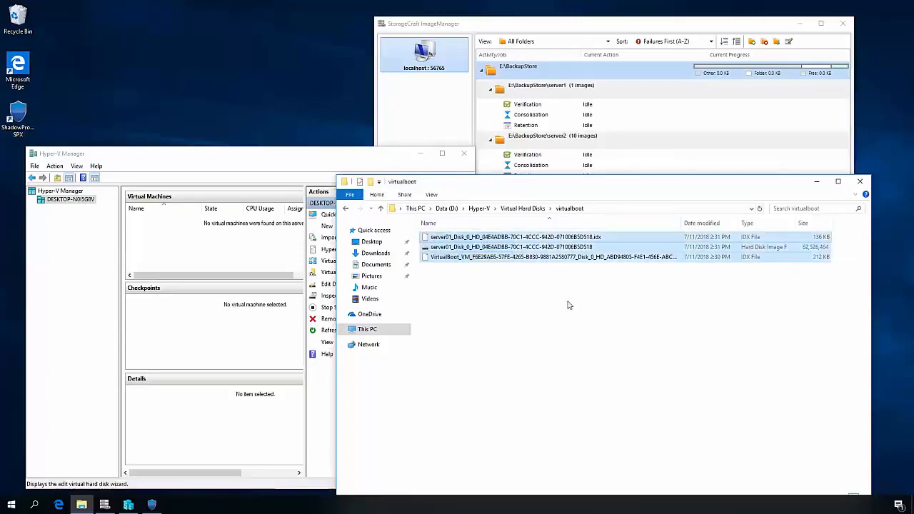
pyautogui.press('Delete')
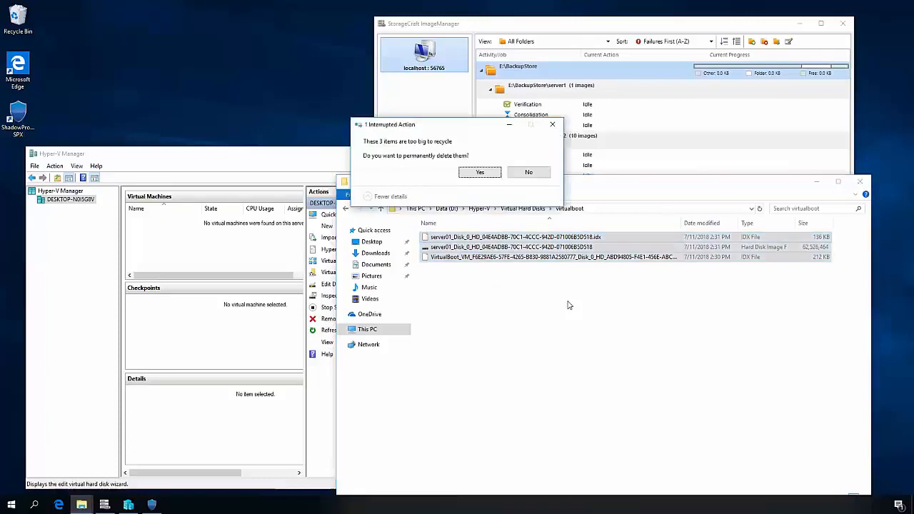
pyautogui.press('Return')
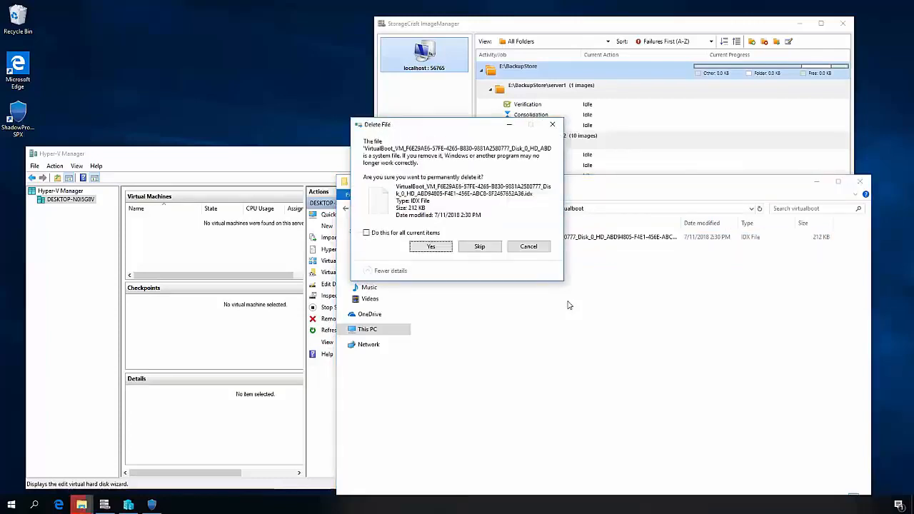
pyautogui.click(433, 247)
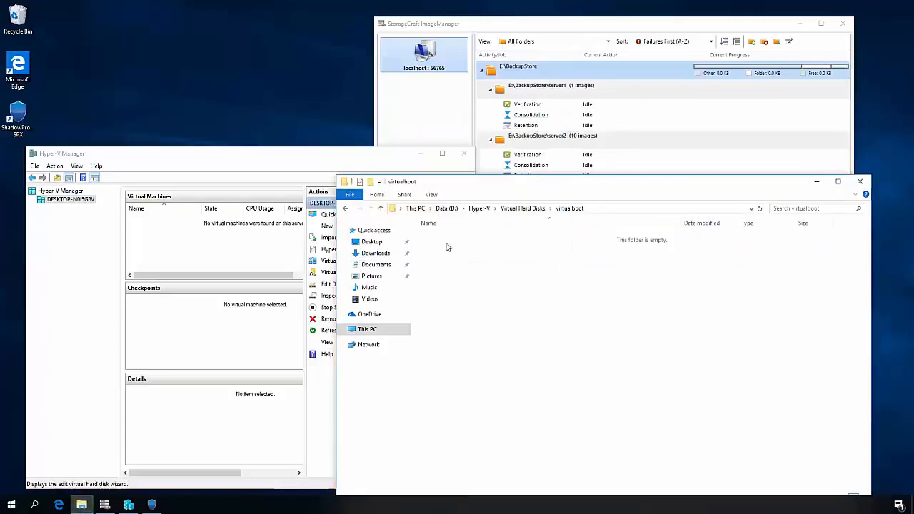
pyautogui.click(860, 181)
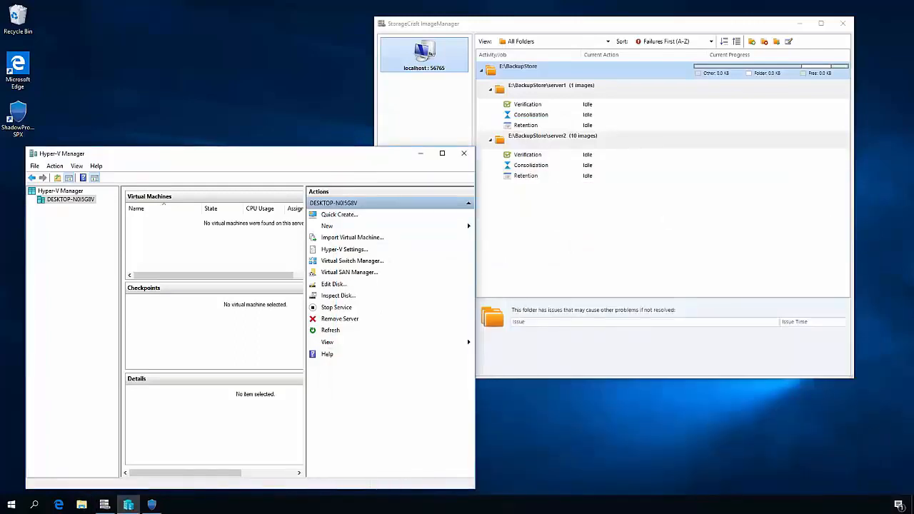